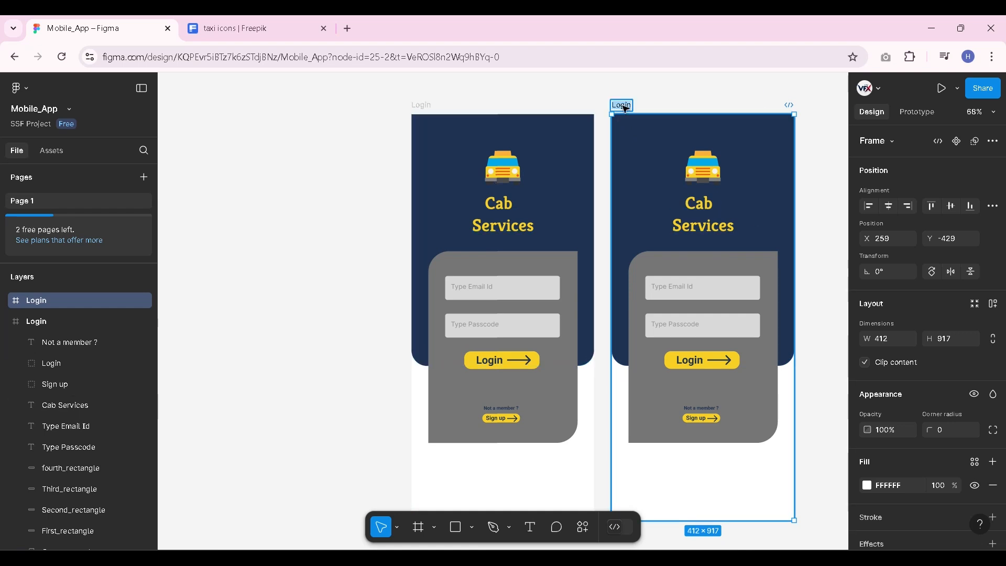
Rename the duplicated Login frame as "Sign up"
type("gn")
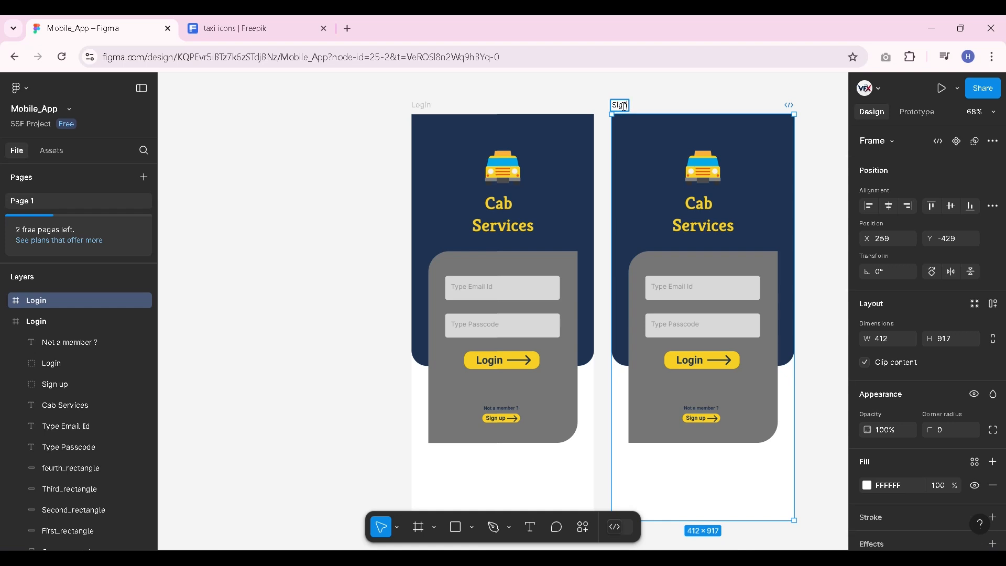
type(" up")
left_click(675, 108)
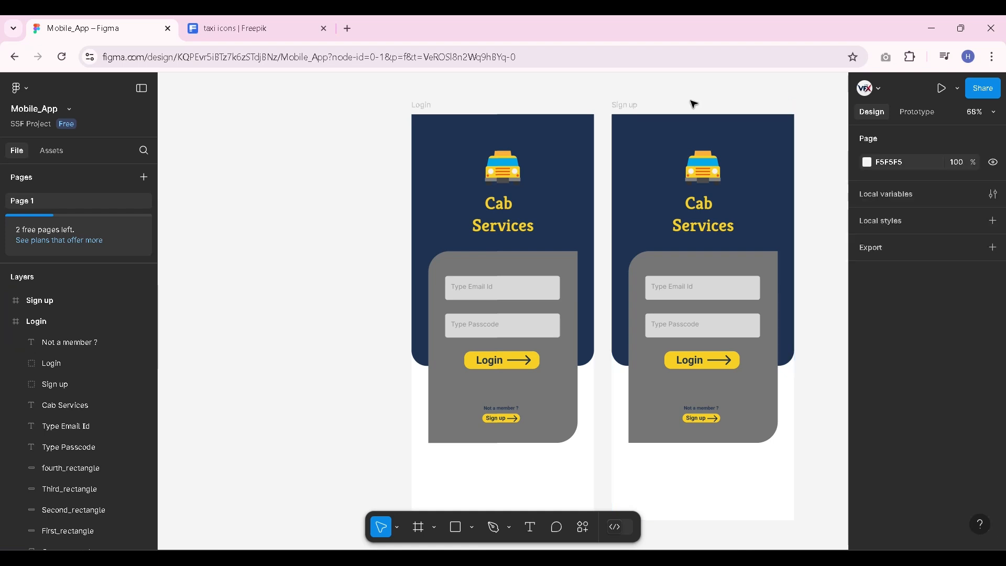
Change the large button's label in the Sign up frame from "Login" to "Sign up"
left_click_drag(383, 231, 270, 254)
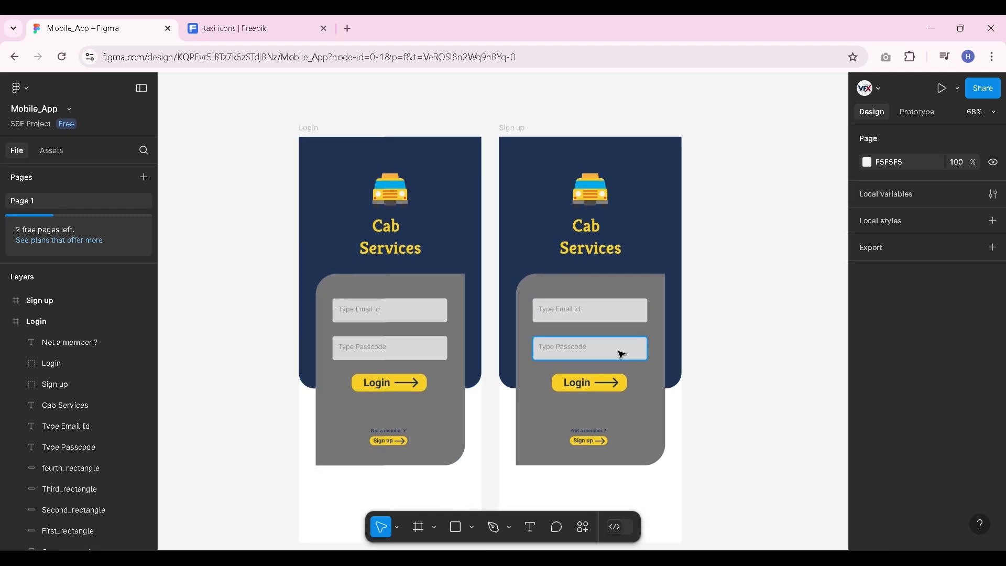
scroll(624, 382, "up", 5)
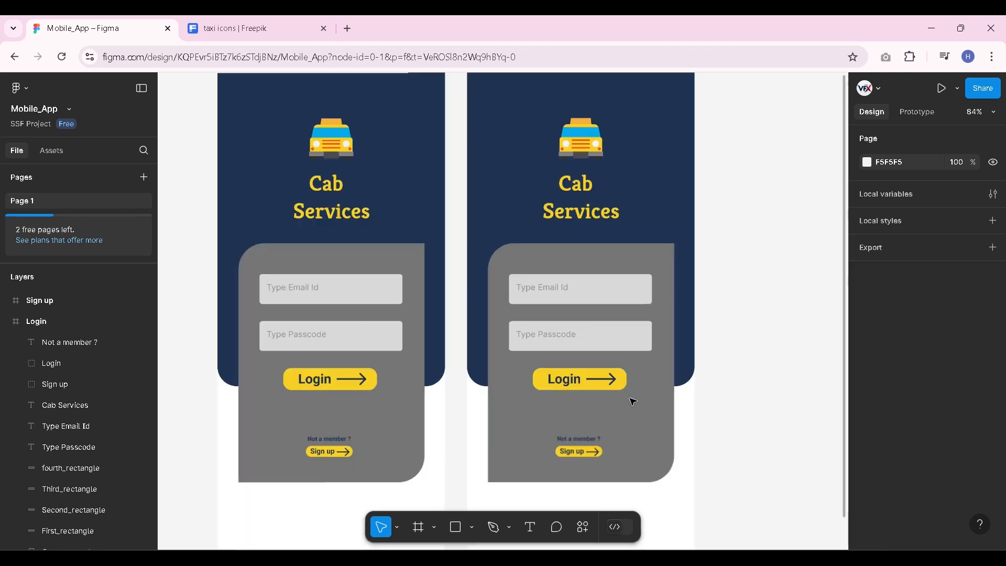
left_click(545, 370)
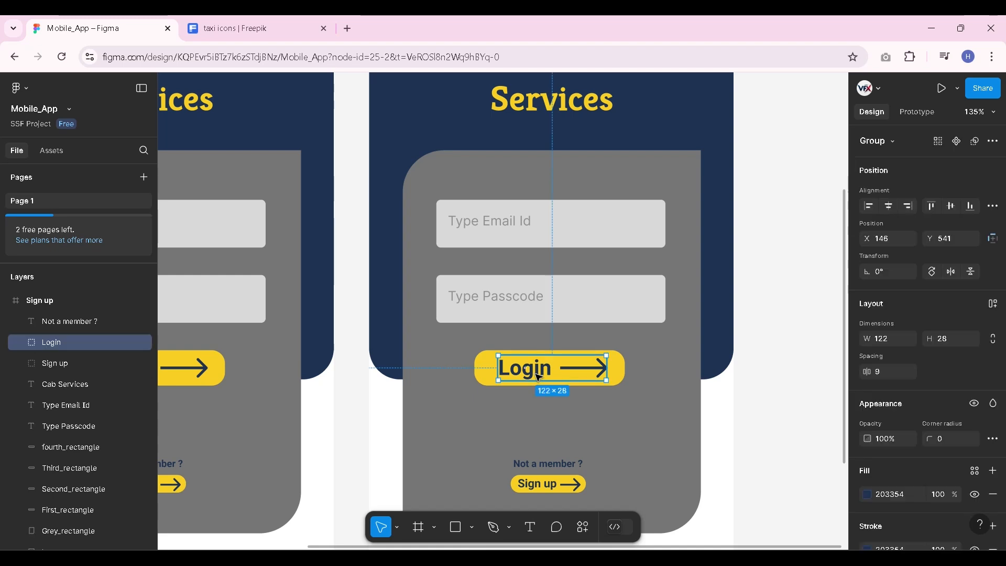
left_click(535, 375)
double_click(534, 374)
type("Sign up")
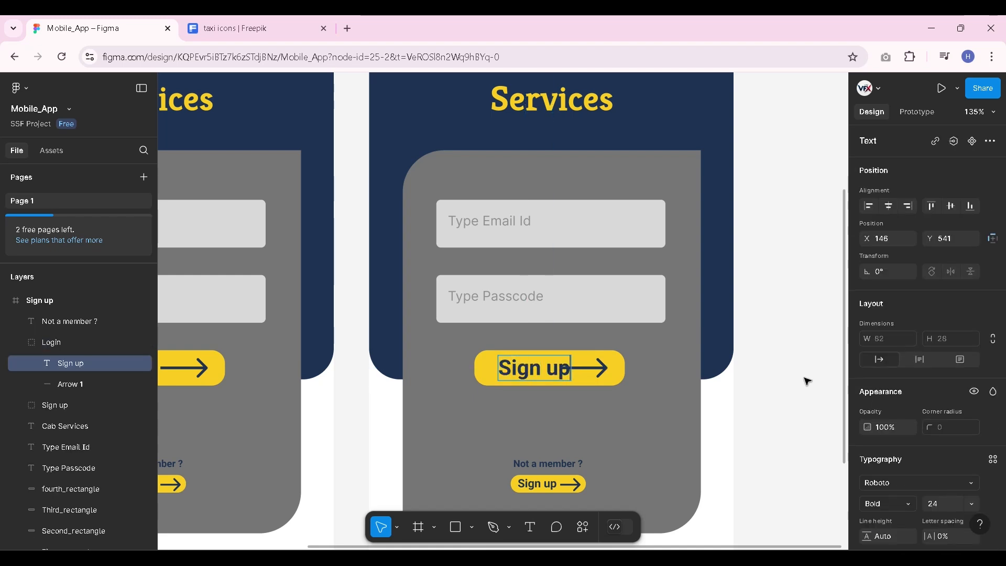
key("Escape")
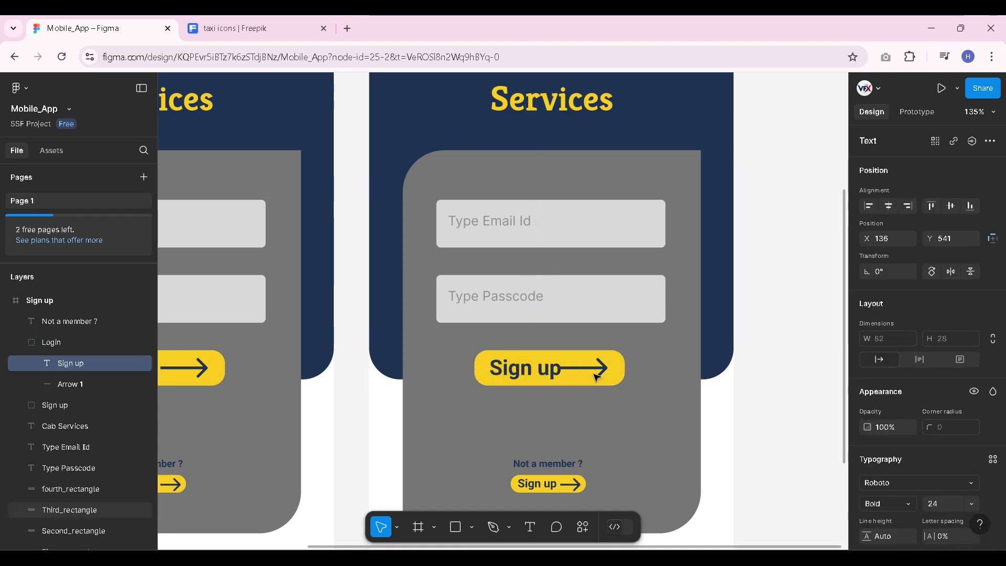
Shift the button's "Sign up" label left to about X 130, Y 540 so it clears the arrow
left_click_drag(550, 373, 533, 373)
key("Right")
key("Right")
key("Right")
key("Right")
key("Right")
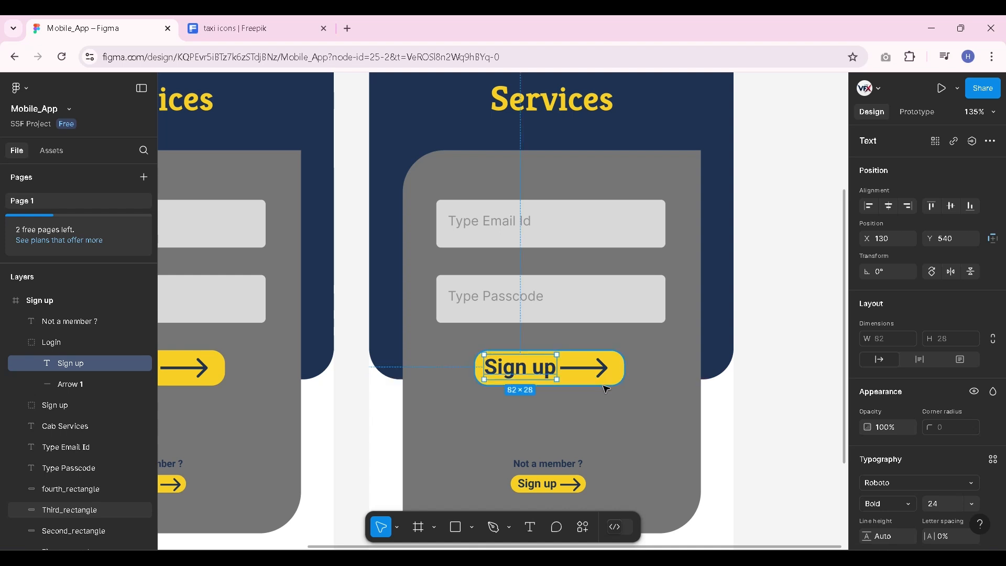
Delete the small Sign up button, its yellow background and the "Not a member ?" text from the Sign up frame
left_click(570, 485)
key("Delete")
left_click(571, 484)
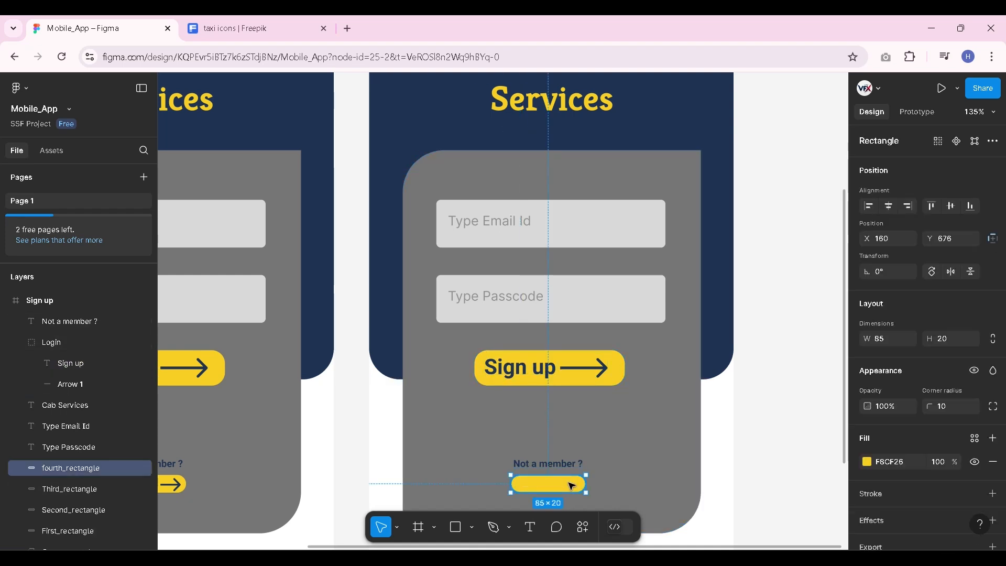
key("Delete")
left_click(569, 466)
key("Delete")
Move the large Sign up button's label, arrow and yellow rectangle together down about 60 px
scroll(589, 478, "down", 5)
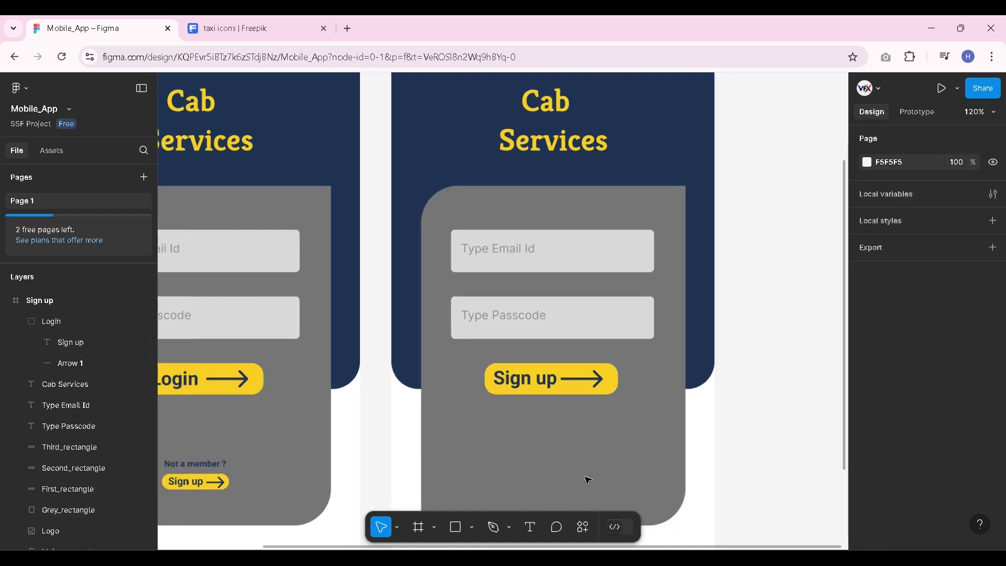
scroll(602, 418, "up", 2)
scroll(603, 418, "up", 2)
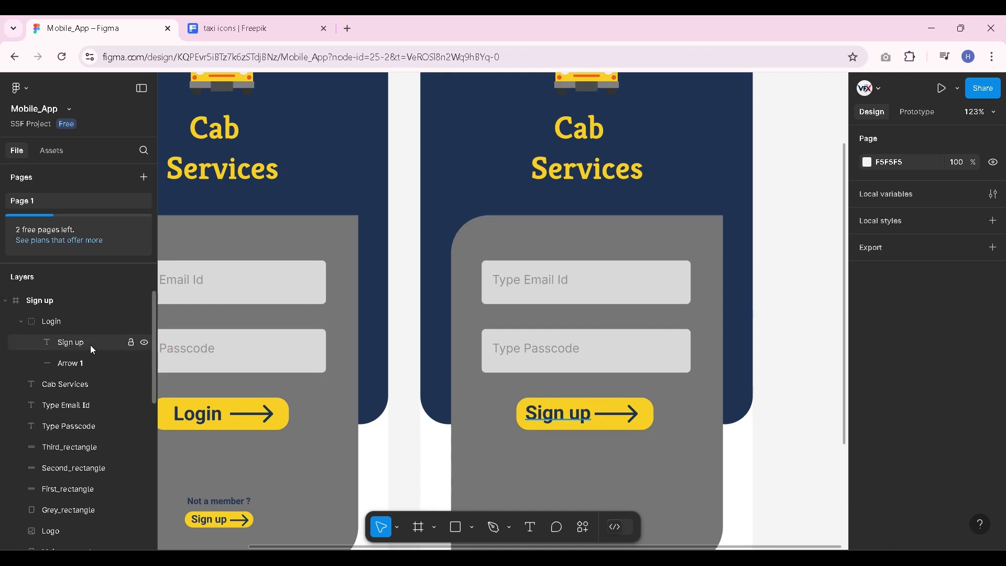
left_click(90, 344)
left_click(104, 363, "shift")
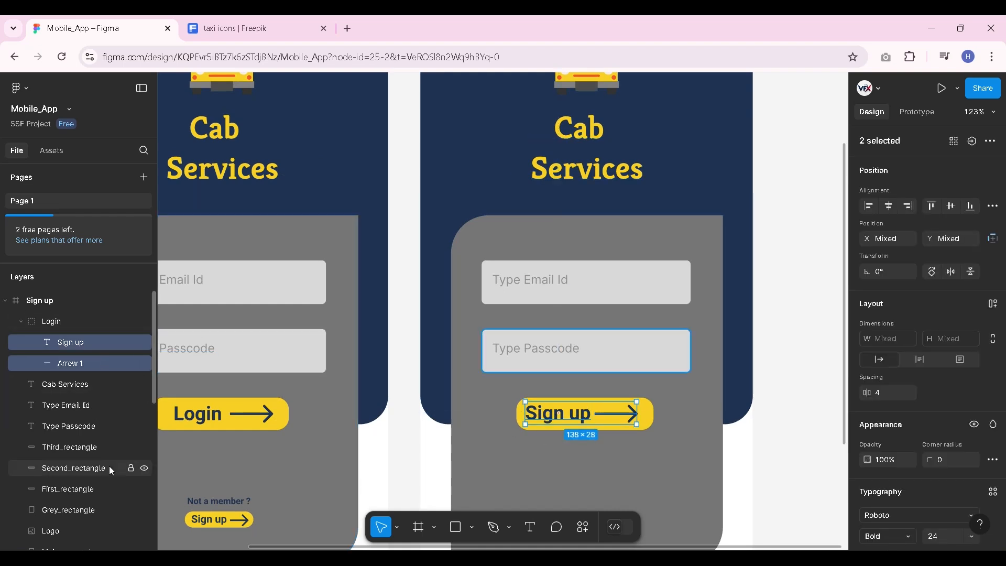
left_click(652, 426, "shift")
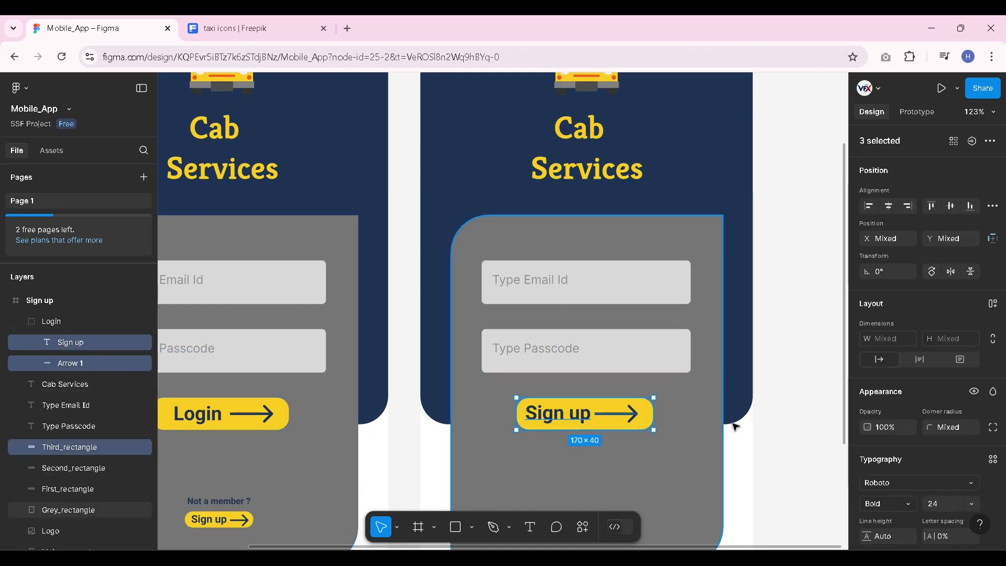
key("shift+Down")
key("shift+Down")
key("shift+Down")
key("shift+Down")
key("shift+Down")
key("shift+Down")
key("shift+Down")
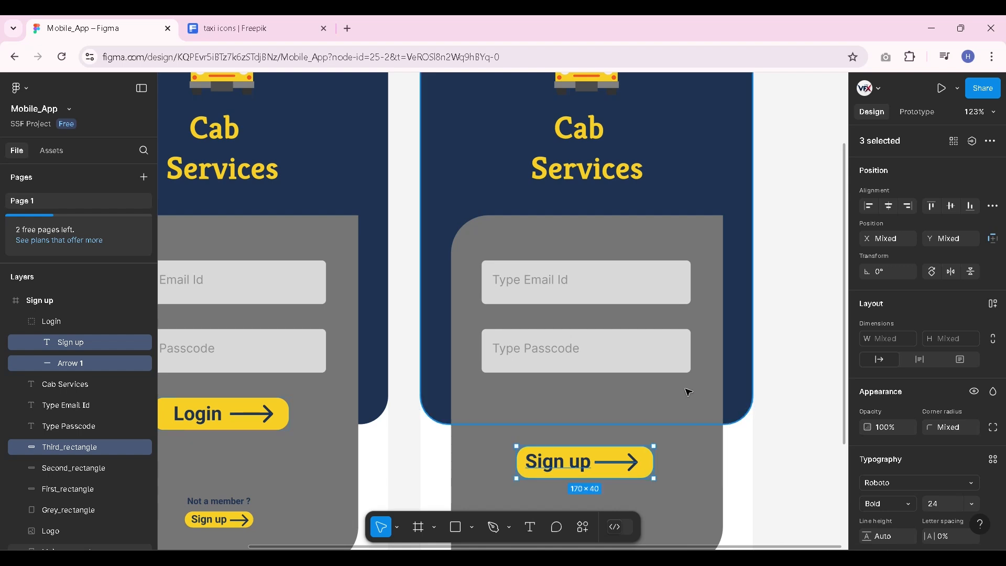
Duplicate the "Type Passcode" field with its text and place the copy between the original and the Sign up button
left_click(577, 364)
left_click(541, 354, "shift")
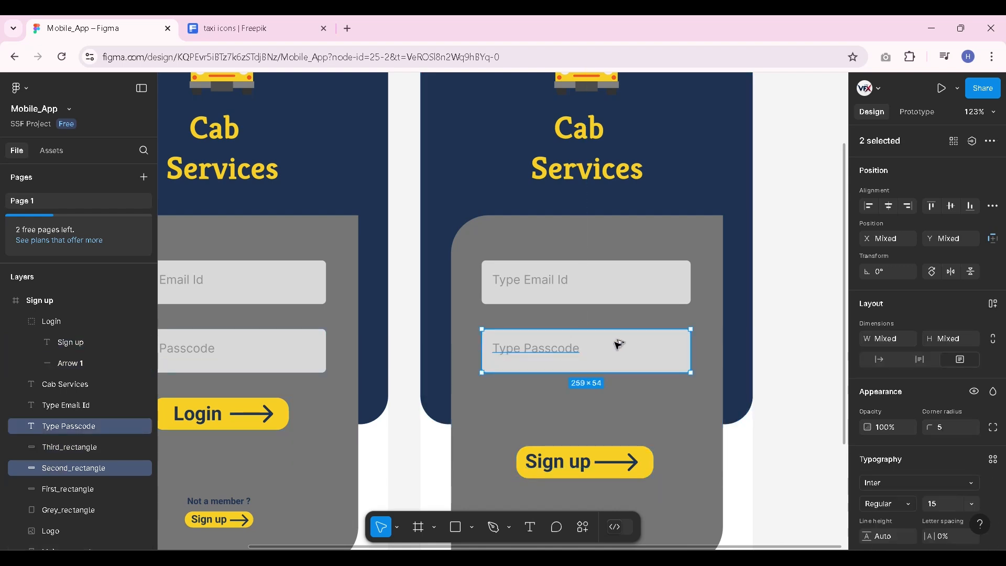
left_click_drag(619, 345, 612, 413)
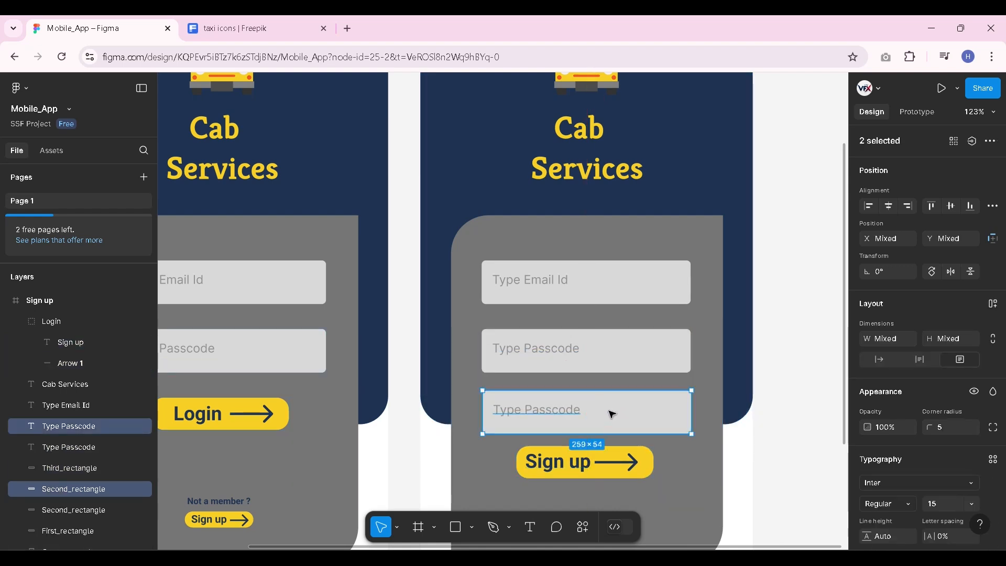
left_click(760, 435)
scroll(591, 320, "down", 3)
left_click(652, 395)
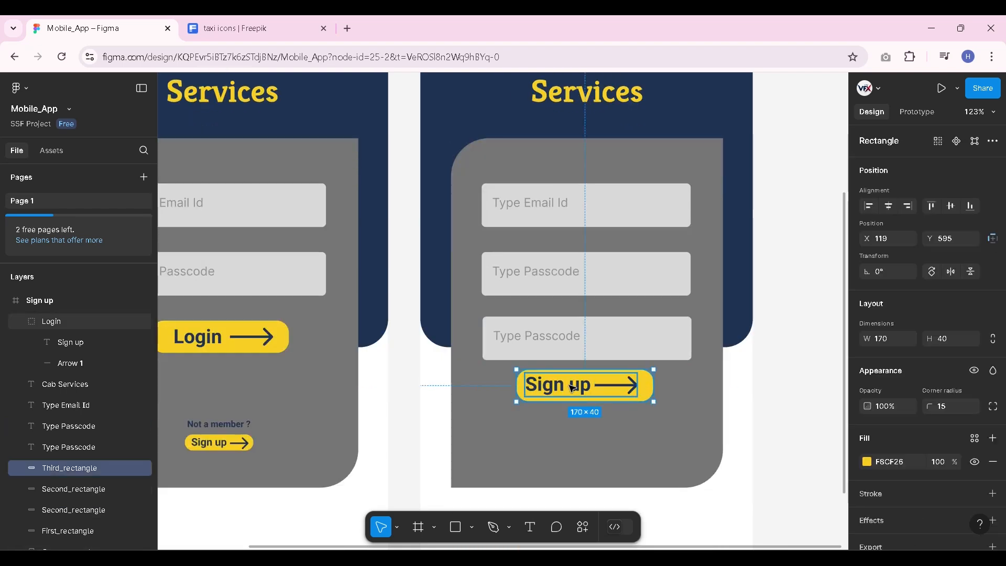
left_click(573, 389, "shift")
left_click(618, 390, "shift")
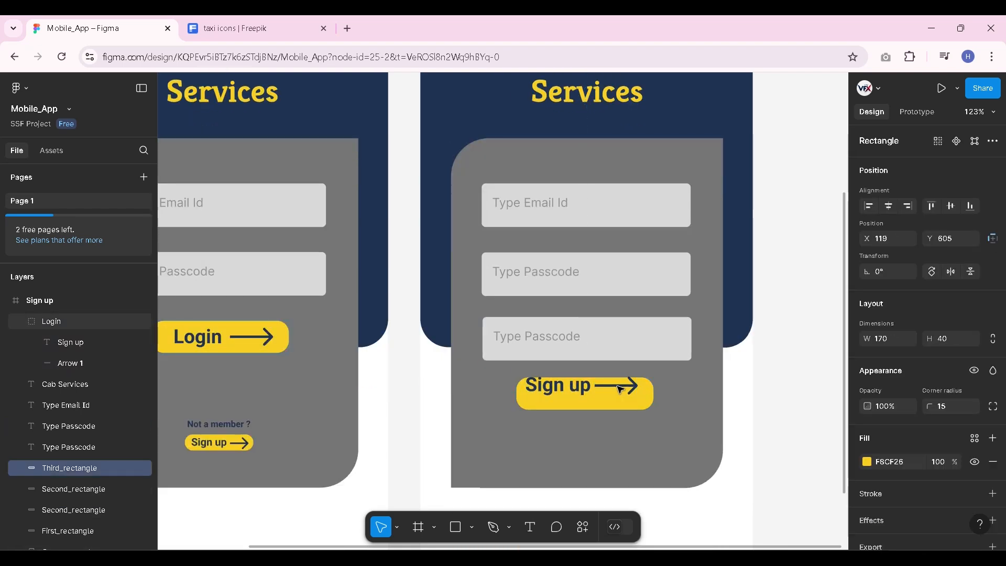
left_click(639, 397, "shift")
left_click(628, 386, "shift")
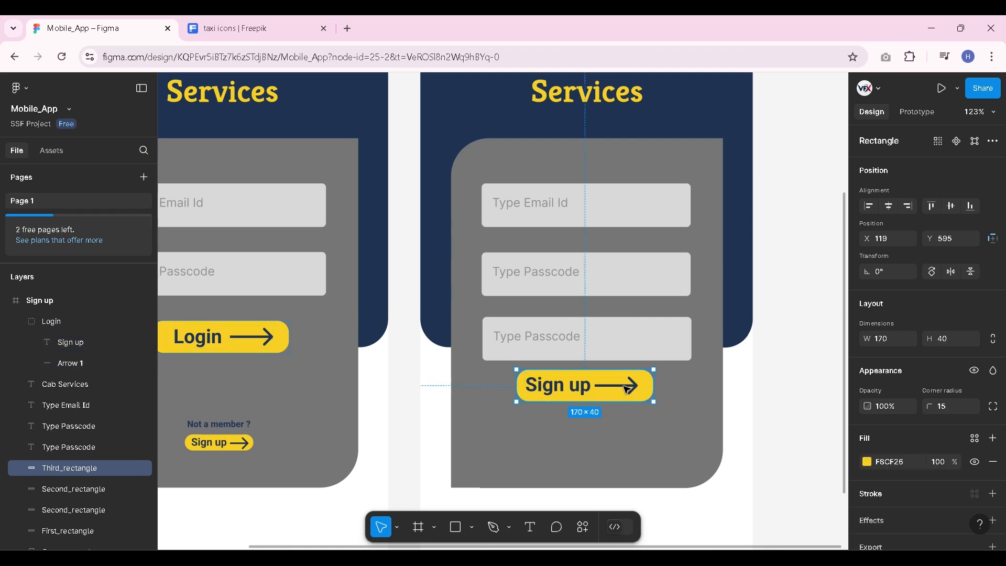
left_click(623, 386)
left_click(556, 384, "shift")
Move the Sign up button's yellow rectangle, label and arrow down 20 px, away from the third field
left_click(650, 389)
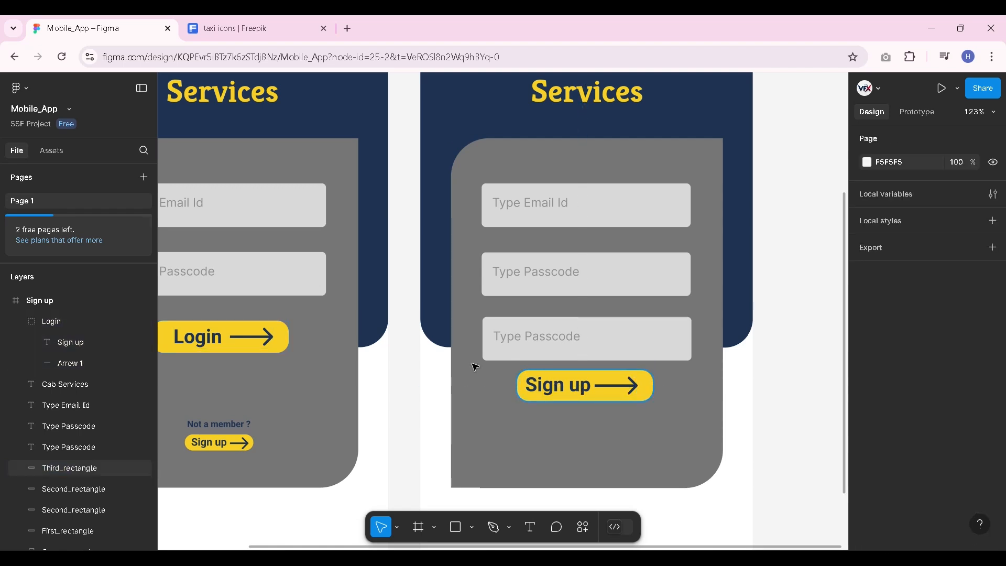
left_click(89, 360, "shift")
left_click(85, 341, "shift")
key("shift+Down")
key("shift+Down")
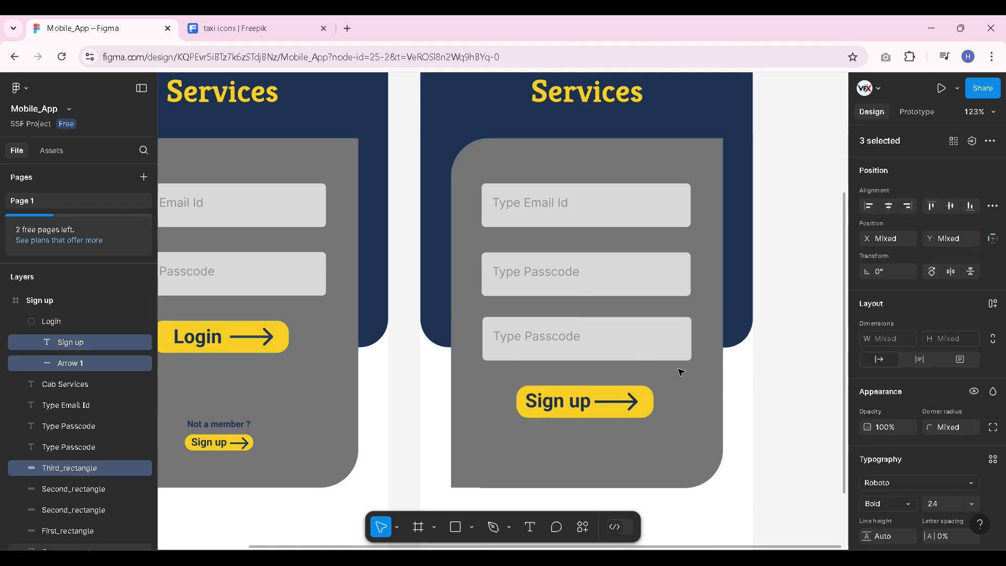
Change the third field's placeholder text to "Confirm Passcode"
left_click(520, 342)
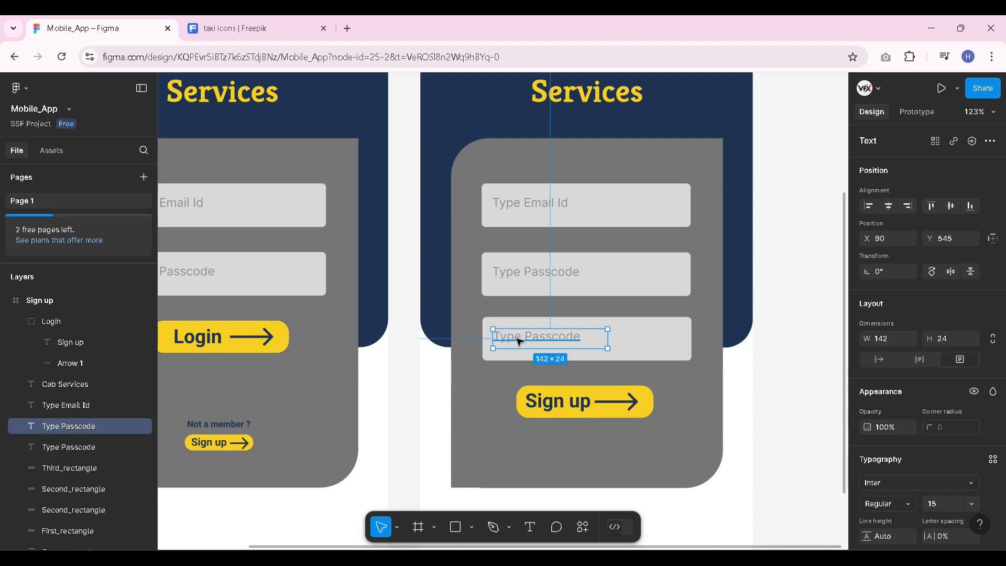
double_click(523, 340)
left_click(522, 338)
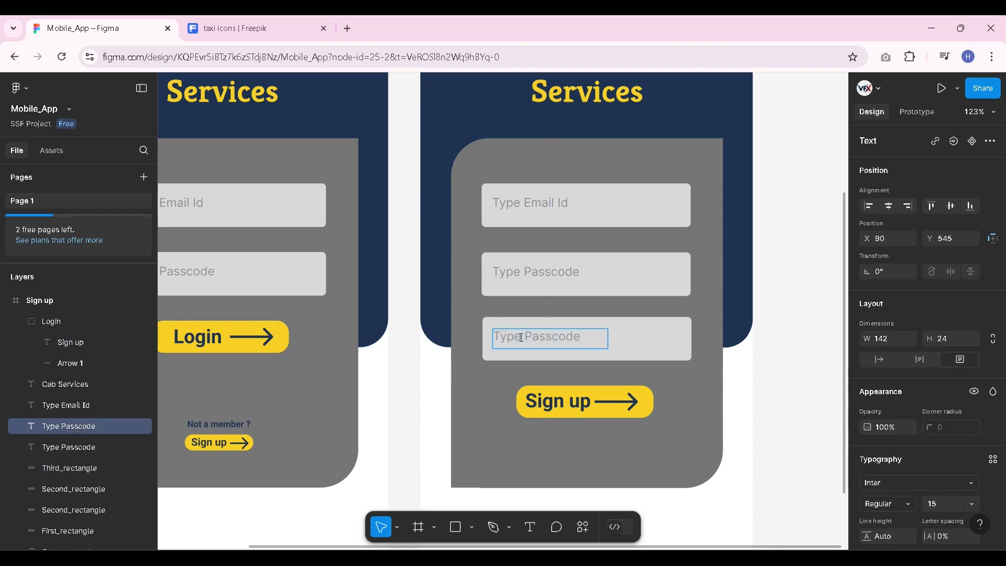
key("BackSpace")
key("BackSpace")
key("BackSpace")
key("BackSpace")
type("Confirm")
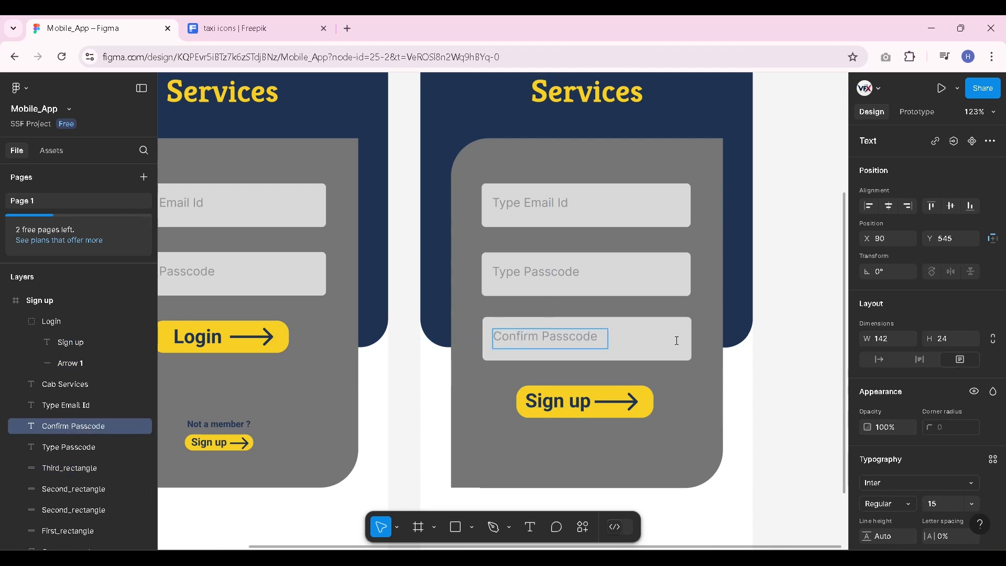
key("Escape")
scroll(581, 371, "down", 1)
left_click(766, 335)
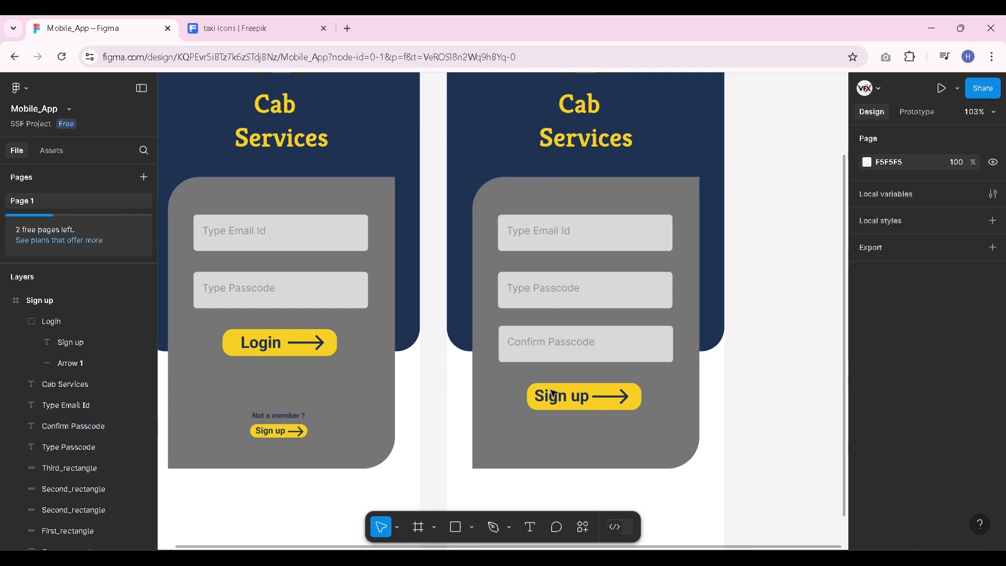
Nudge the "Confirm Passcode" field and its text slightly down together
left_click(639, 356)
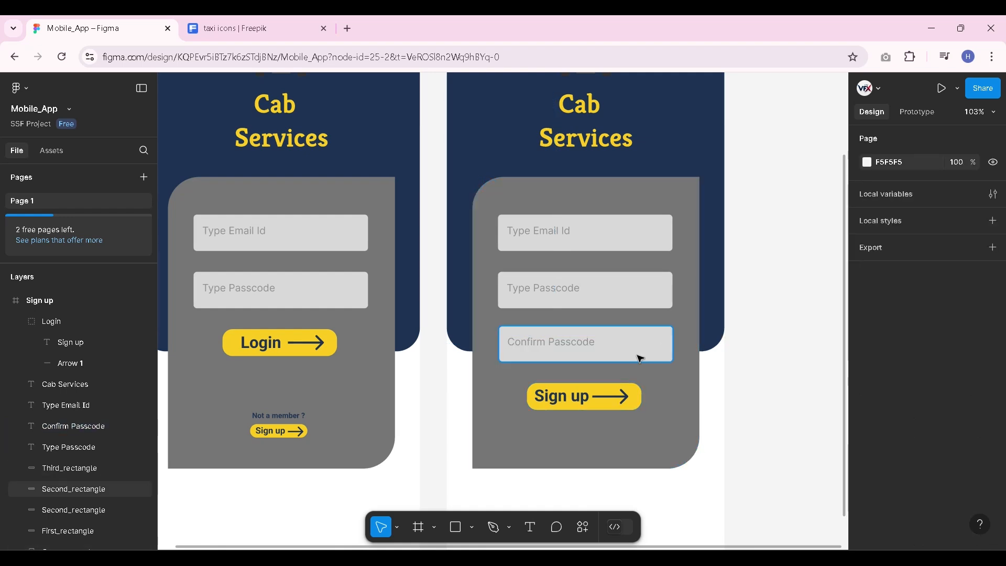
left_click(564, 343, "shift")
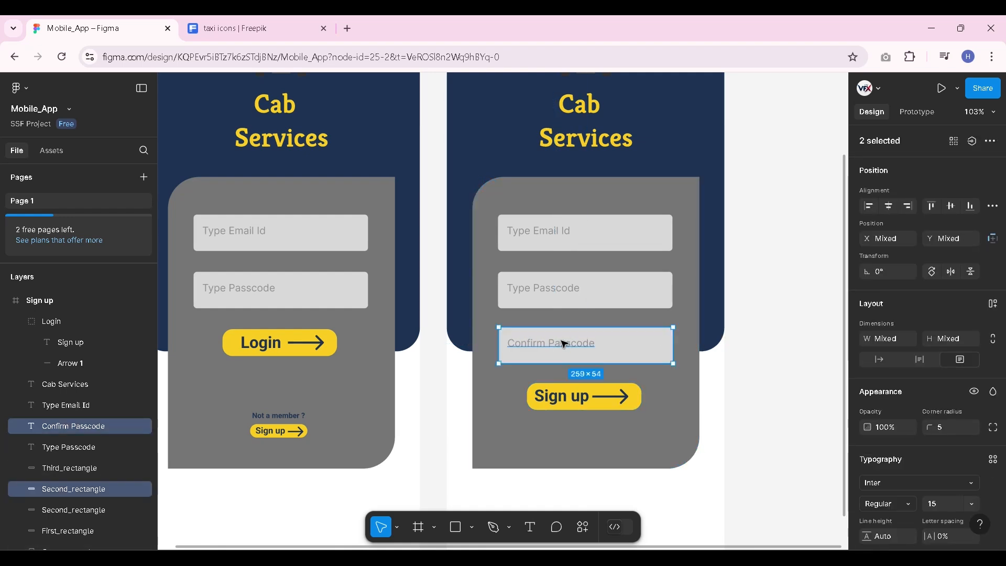
left_click(753, 349)
key("shift+1")
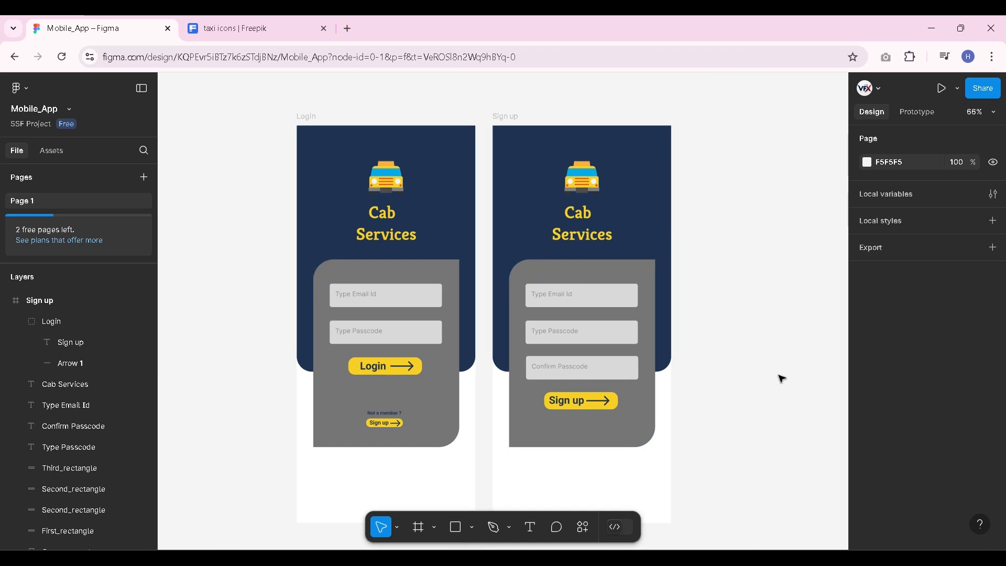
Add the text "Forgot Passcode?" to the Login frame and place it just below the Login button at about X 140, Y 581
scroll(757, 341, "up", 3)
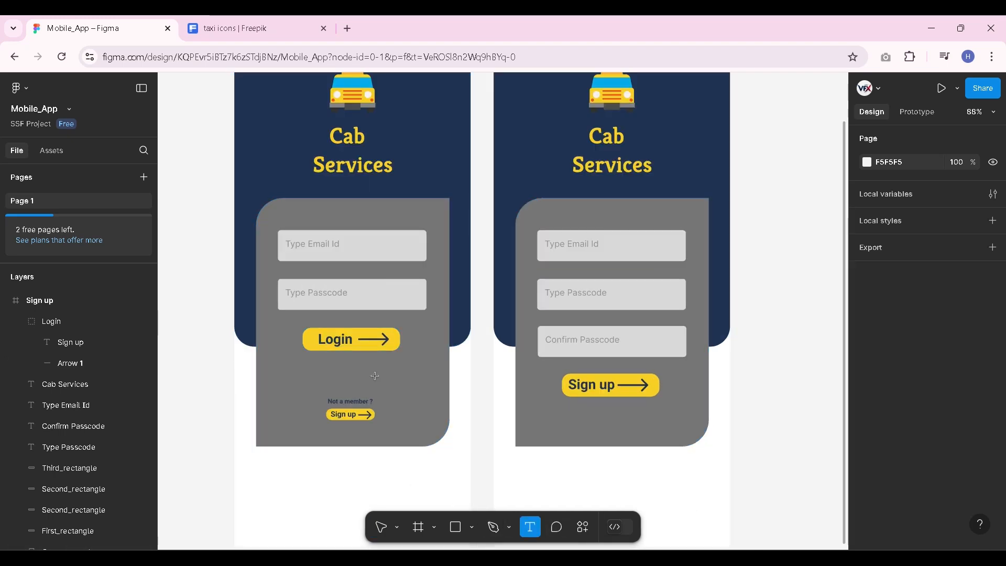
left_click(330, 361)
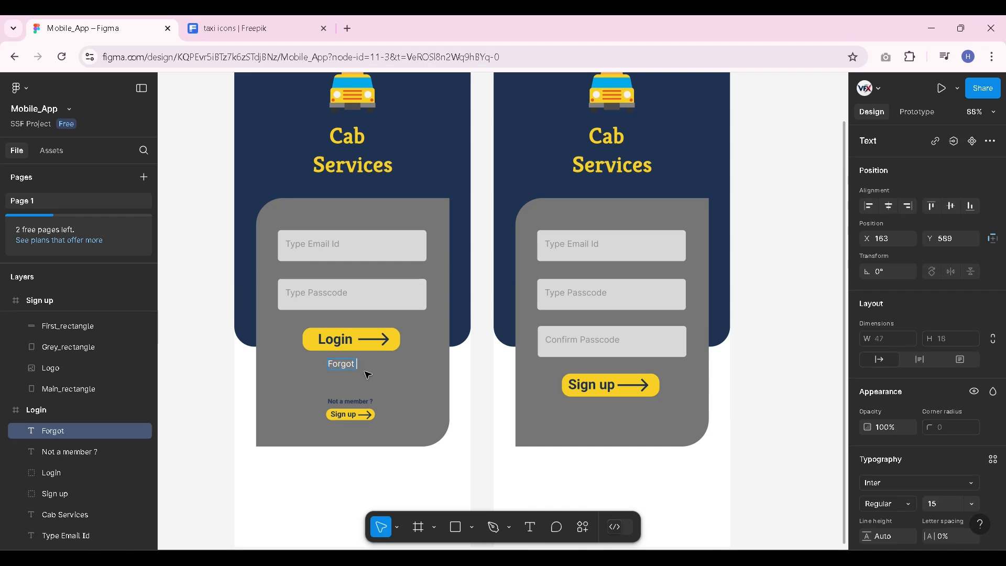
type("Forgot Passcode?")
scroll(454, 359, "up", 1)
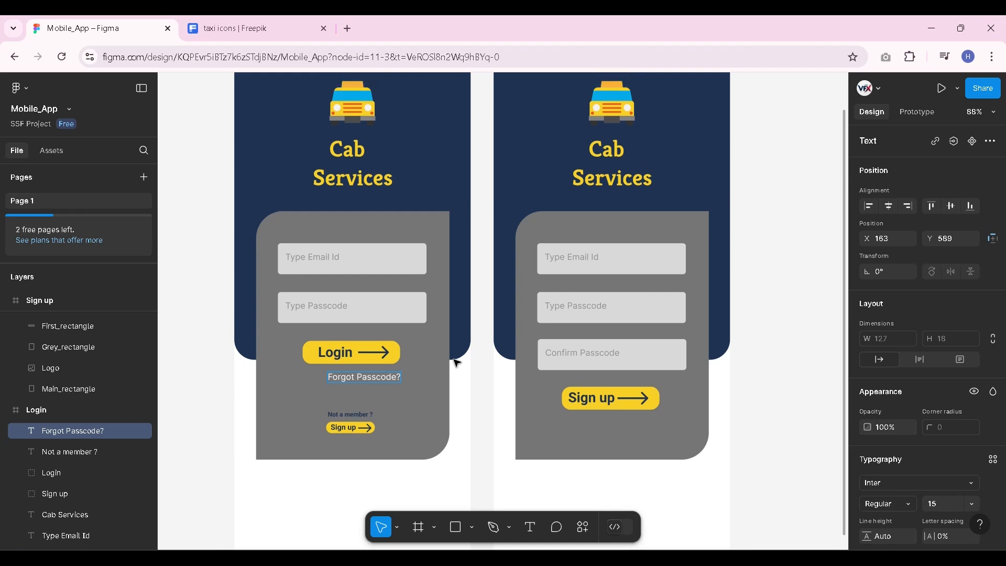
scroll(304, 406, "up", 3)
key("Escape")
left_click_drag(408, 367, 391, 359)
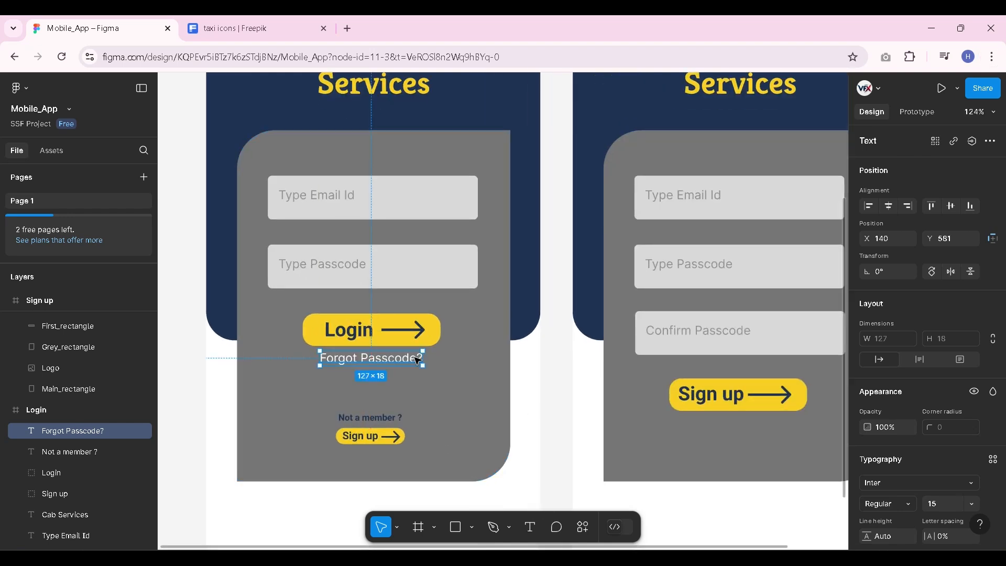
Set the "Forgot Passcode?" text's font size to 11
left_click(972, 503)
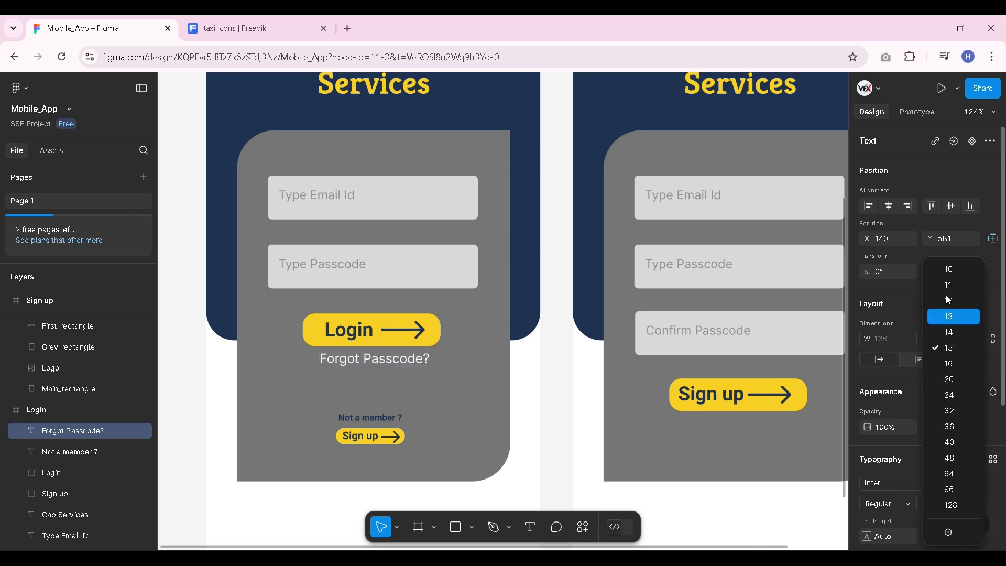
left_click(952, 285)
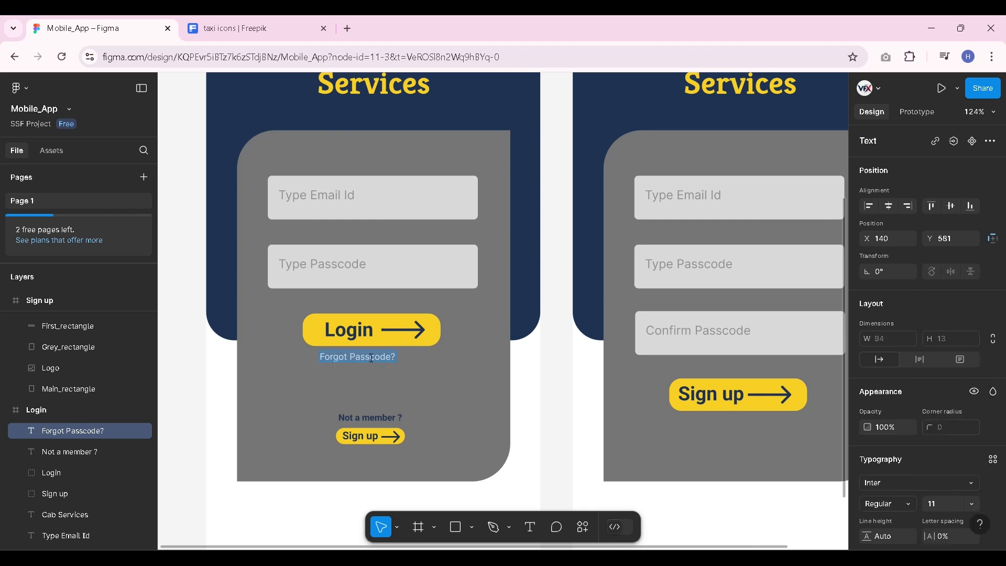
key("Escape")
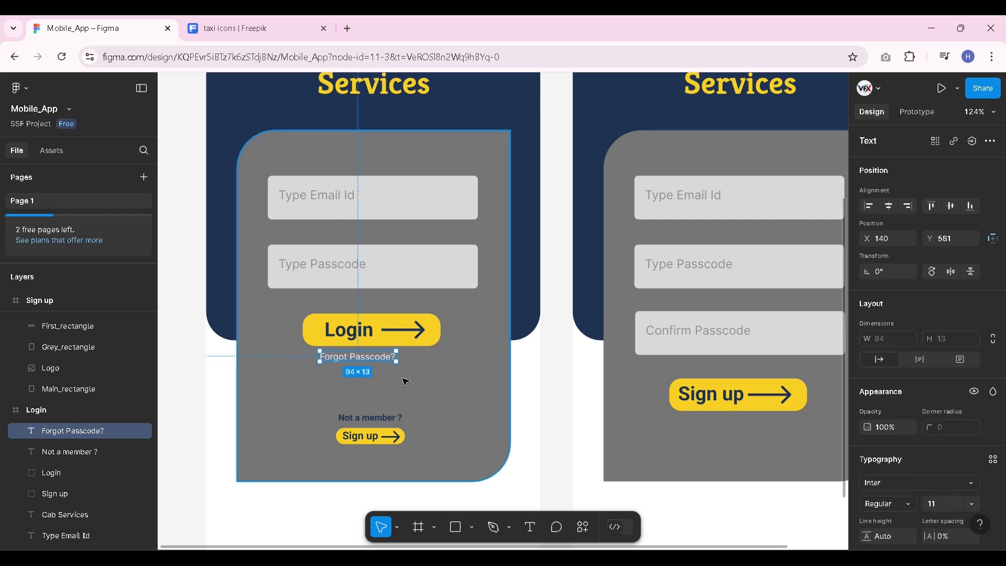
Move the "Forgot Passcode?" text horizontally to X 160 so it sits beneath the Login button
key("shift+Right")
key("shift+Right")
scroll(406, 382, "down", 3)
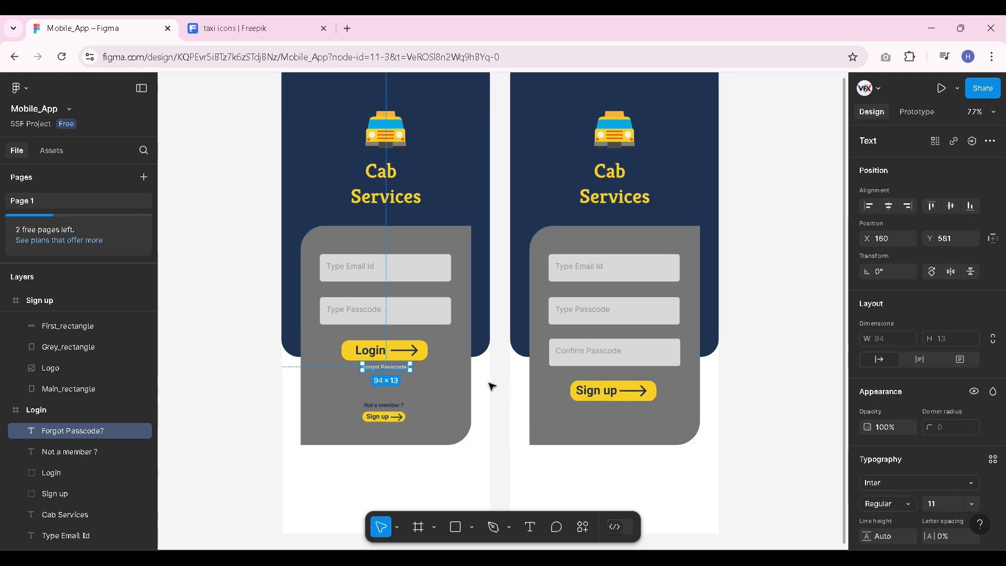
left_click(505, 393)
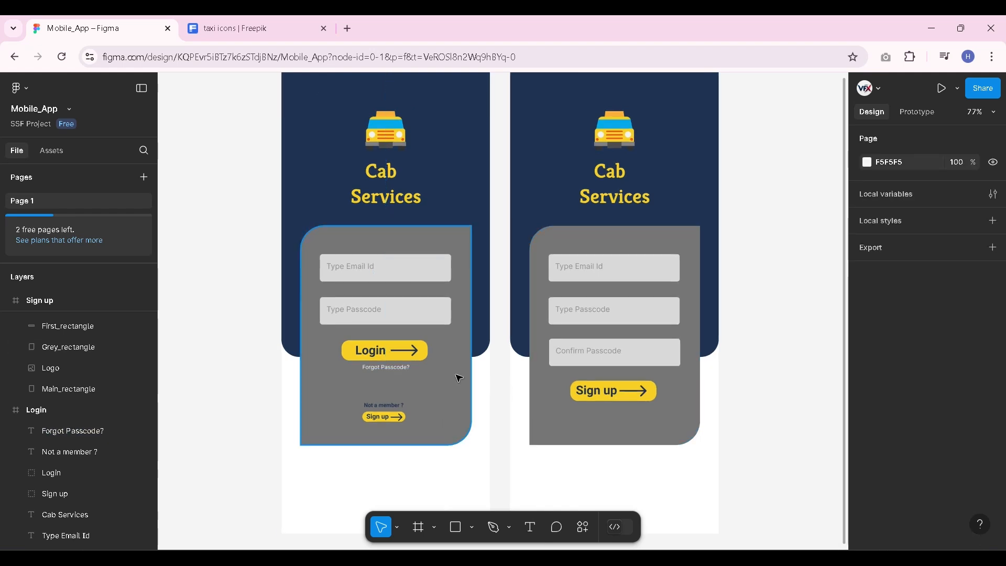
Set the "Forgot Passcode?" text's font size to 12
scroll(457, 378, "up", 1)
scroll(324, 436, "down", 1)
scroll(341, 294, "up", 1)
scroll(349, 396, "up", 2)
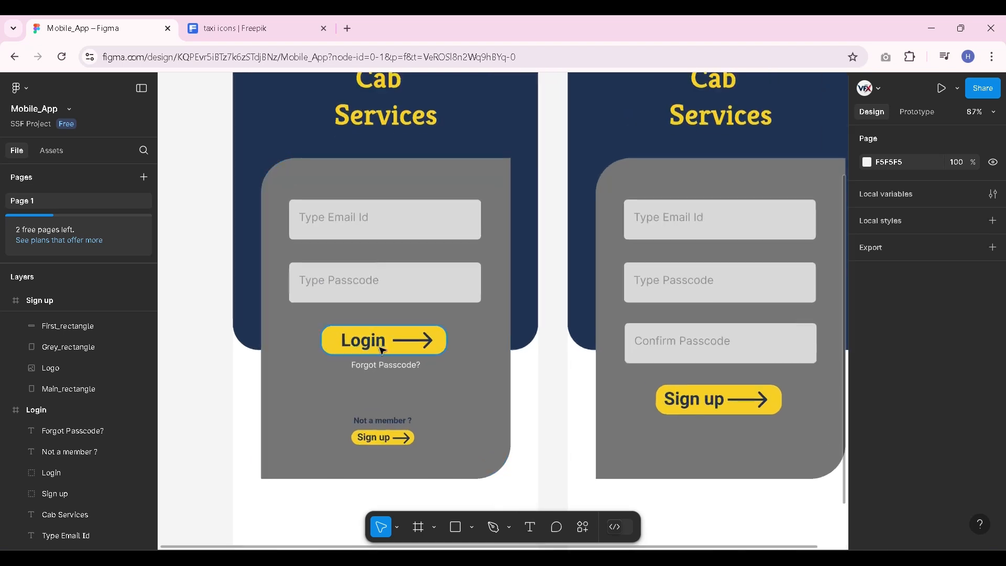
left_click(386, 365)
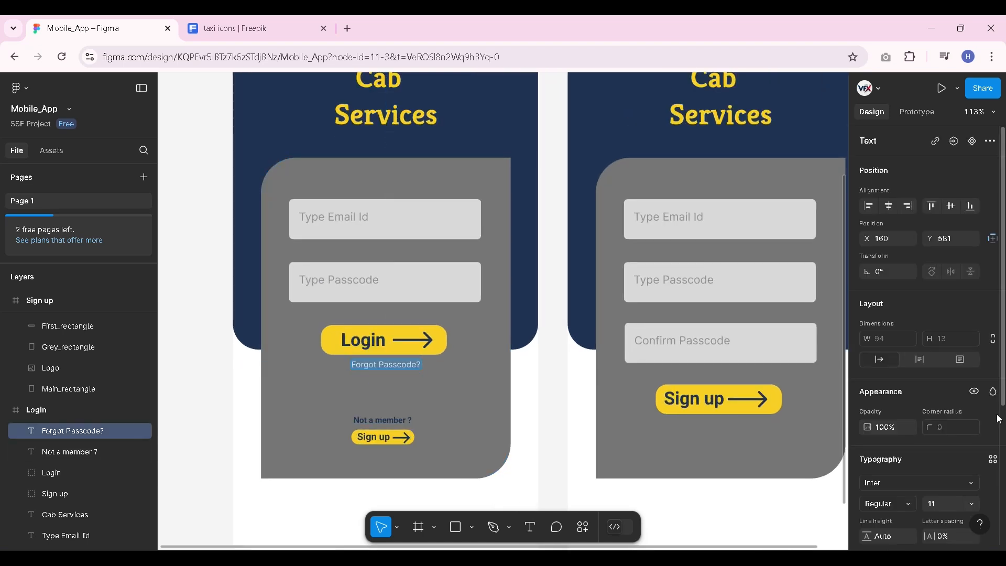
left_click(973, 503)
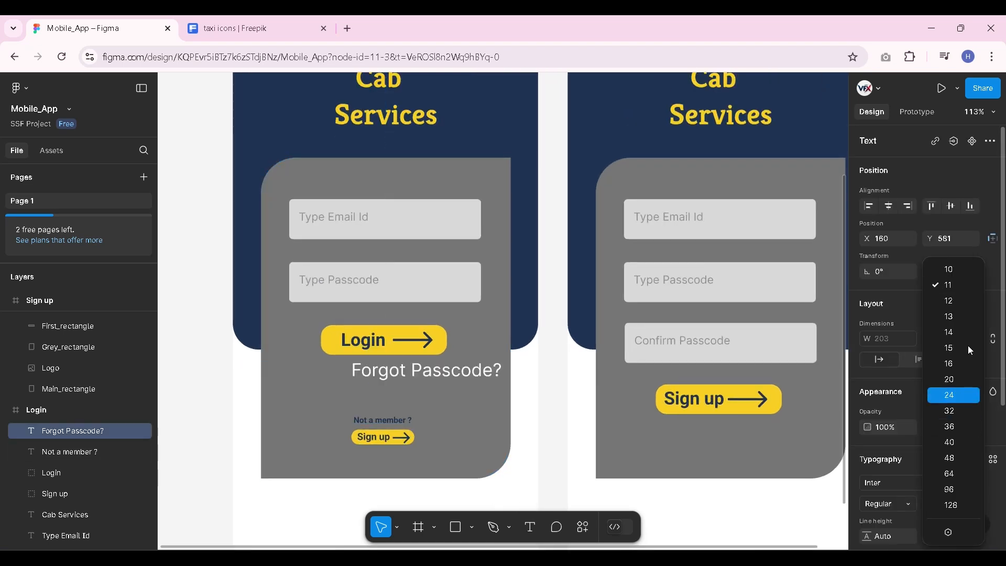
left_click(958, 307)
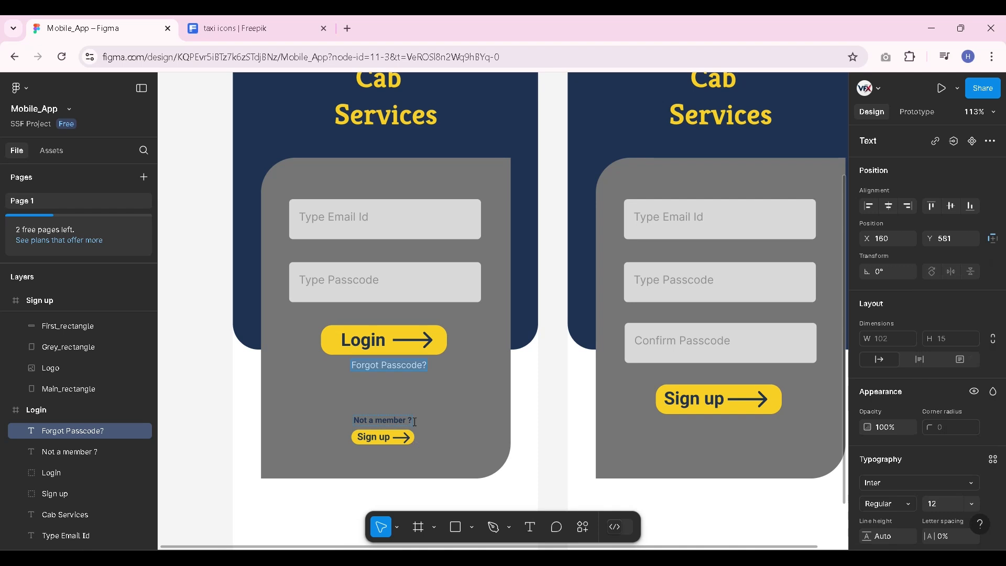
Slightly increase the font size of the "Not a member ?" text on the Login frame
left_click(415, 422)
left_click(972, 503)
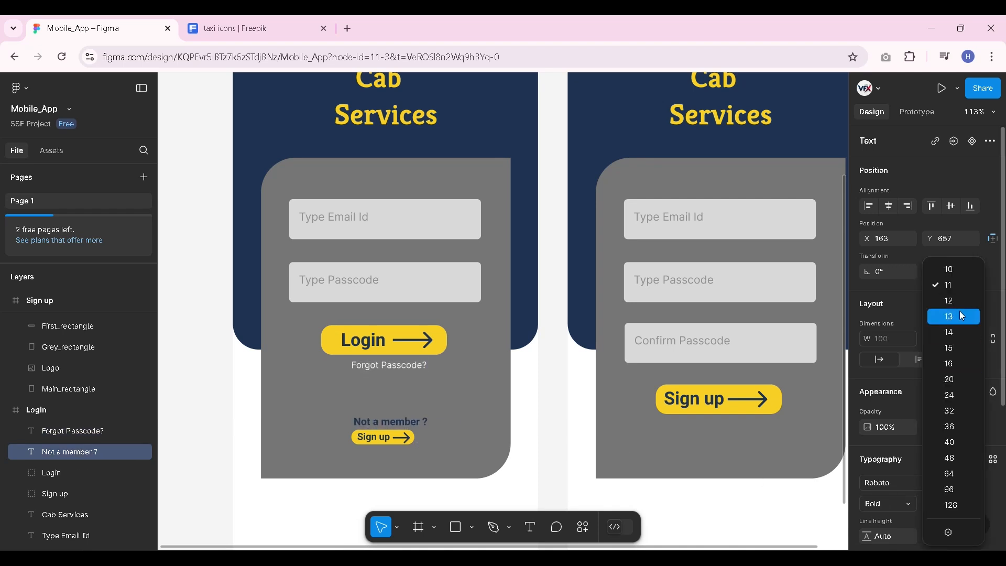
left_click(750, 374)
scroll(335, 443, "down", 3)
left_click(500, 419)
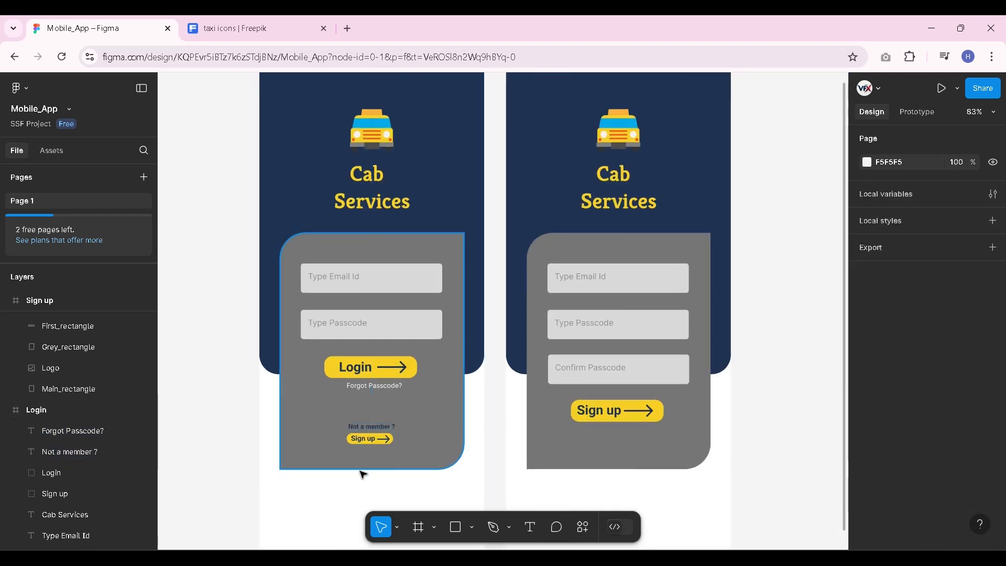
Present the prototype and page back and forth between the Login and Sign up screens
scroll(364, 475, "down", 3)
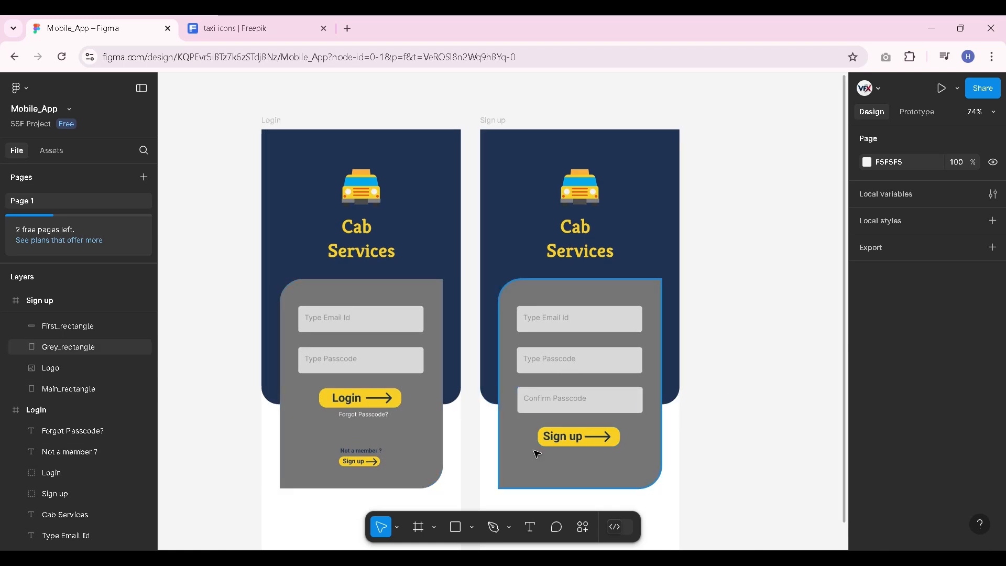
scroll(537, 454, "down", 1)
scroll(731, 356, "up", 1)
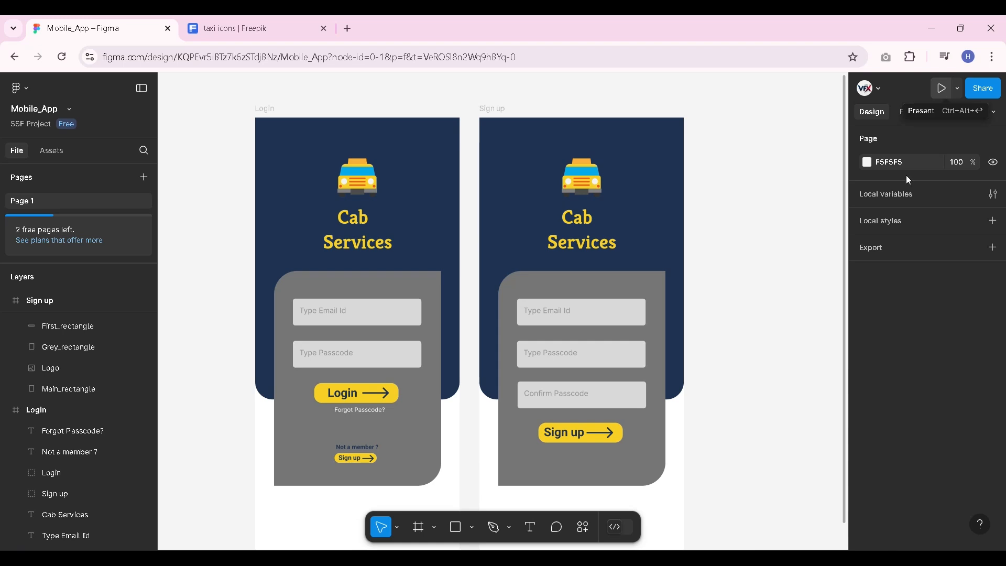
key("ctrl+alt+Return")
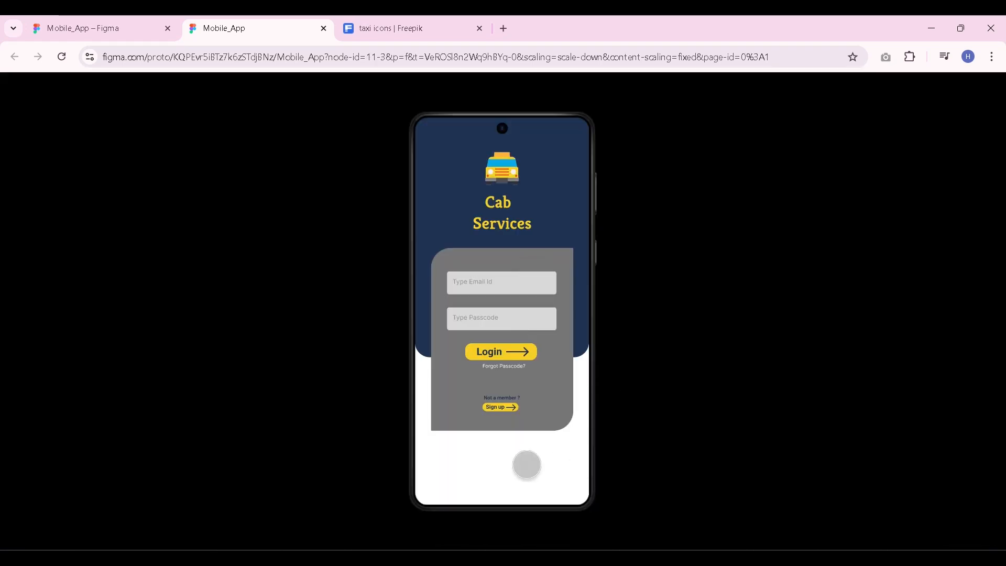
left_click(483, 535)
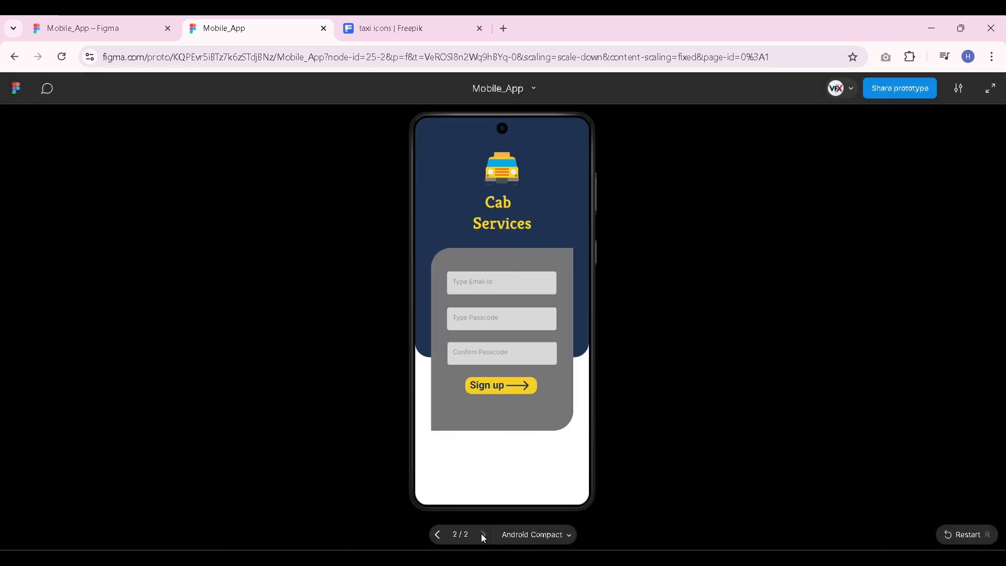
left_click(439, 536)
left_click(483, 535)
Back in the design file, connect the Login frame's small Sign up button to the Sign up frame with an on-tap, instant navigation
left_click(118, 26)
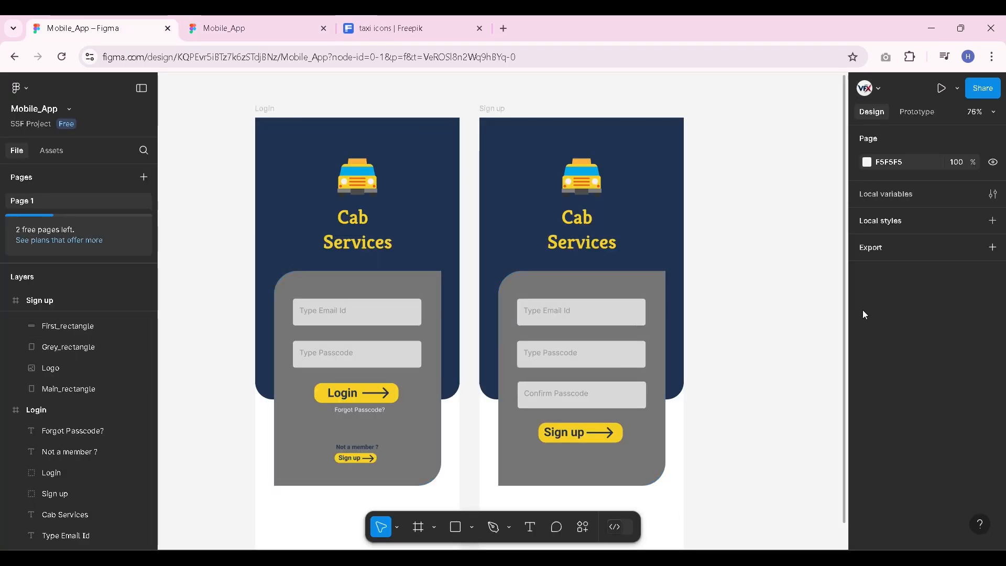
left_click(924, 113)
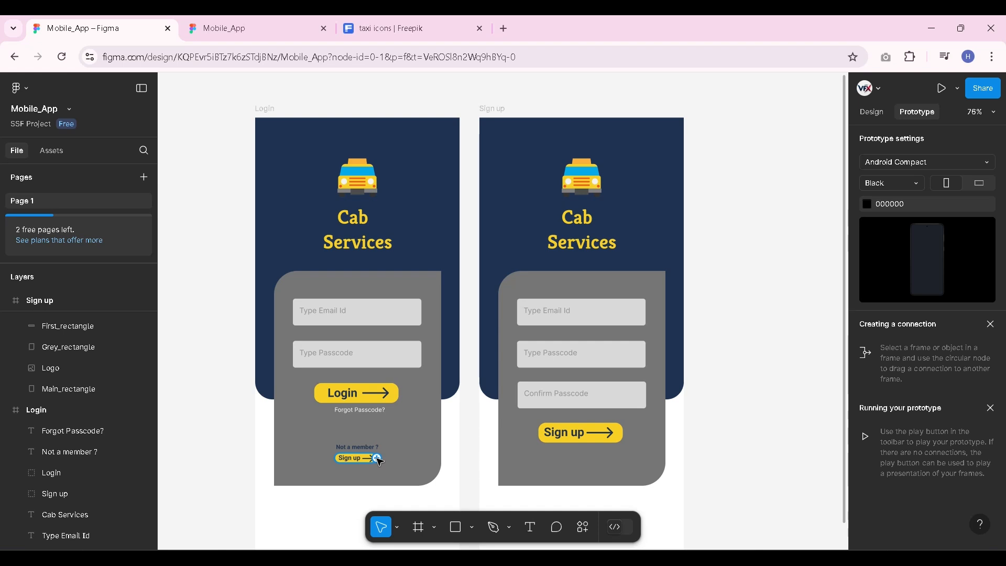
mouse_move(377, 459)
left_mouse_down()
mouse_move(465, 424)
mouse_move(490, 388)
left_mouse_up()
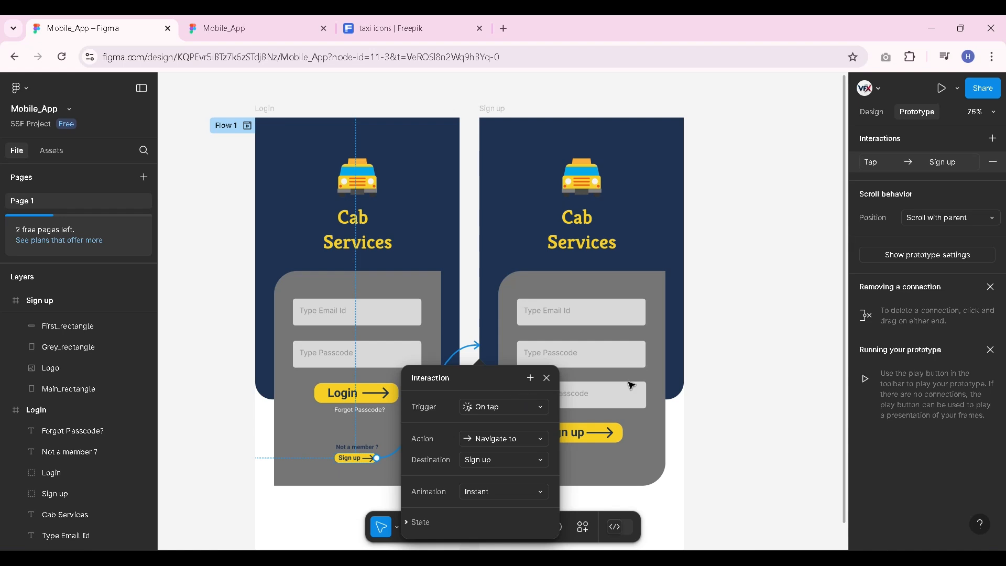
left_click(760, 363)
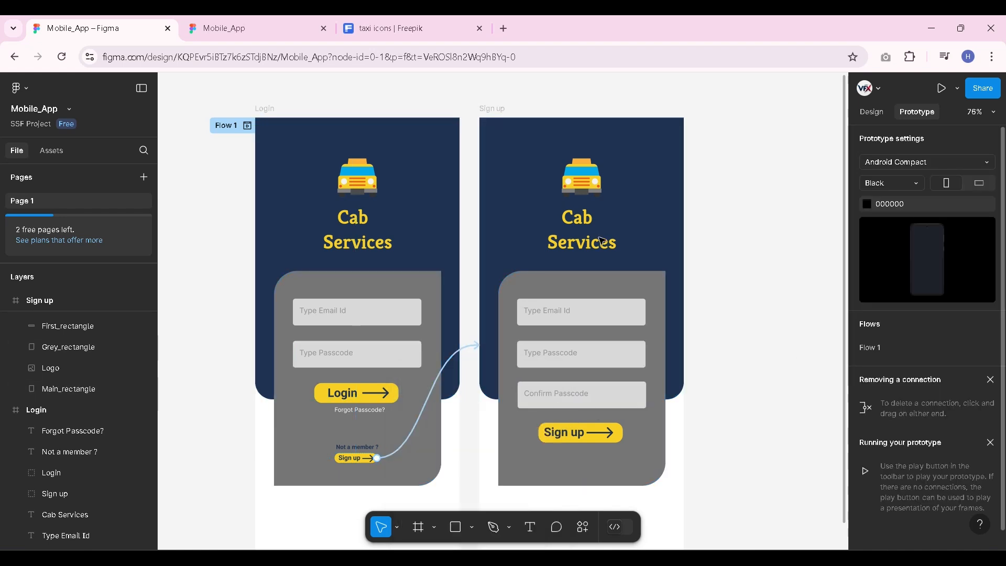
Test the small Sign up button in the prototype preview, returning to the Login screen to tap it again
left_click(264, 29)
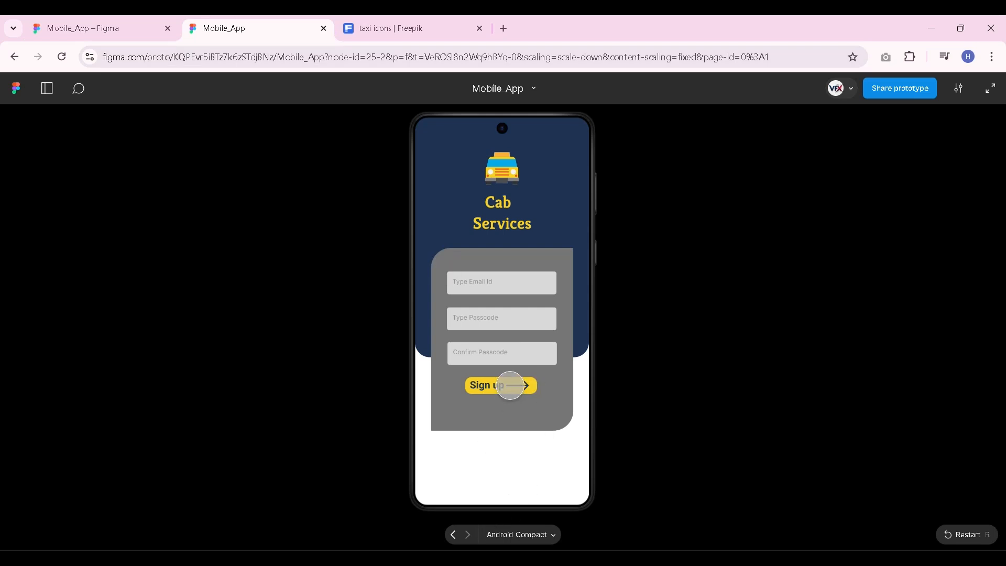
left_click(454, 535)
left_click(506, 408)
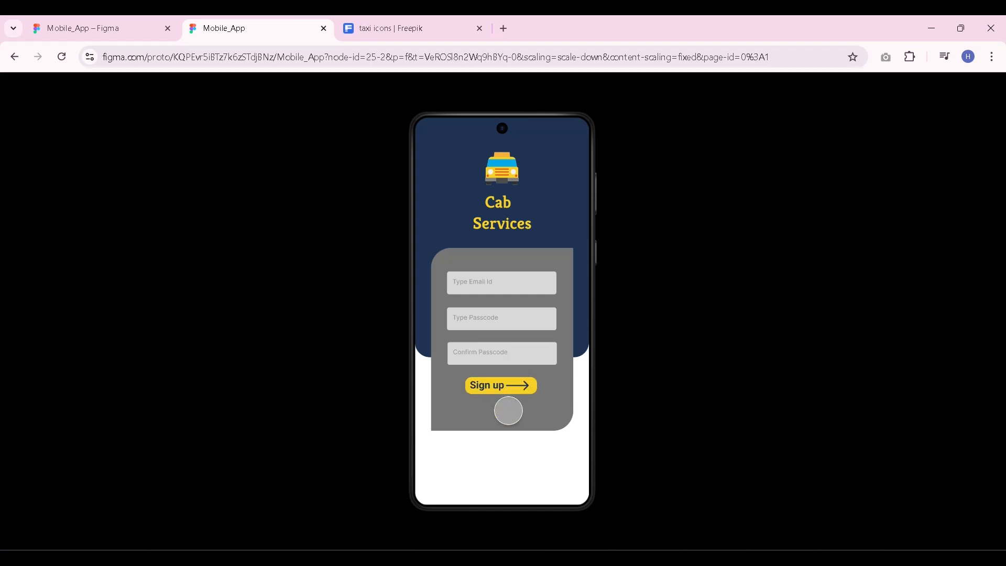
left_click(452, 534)
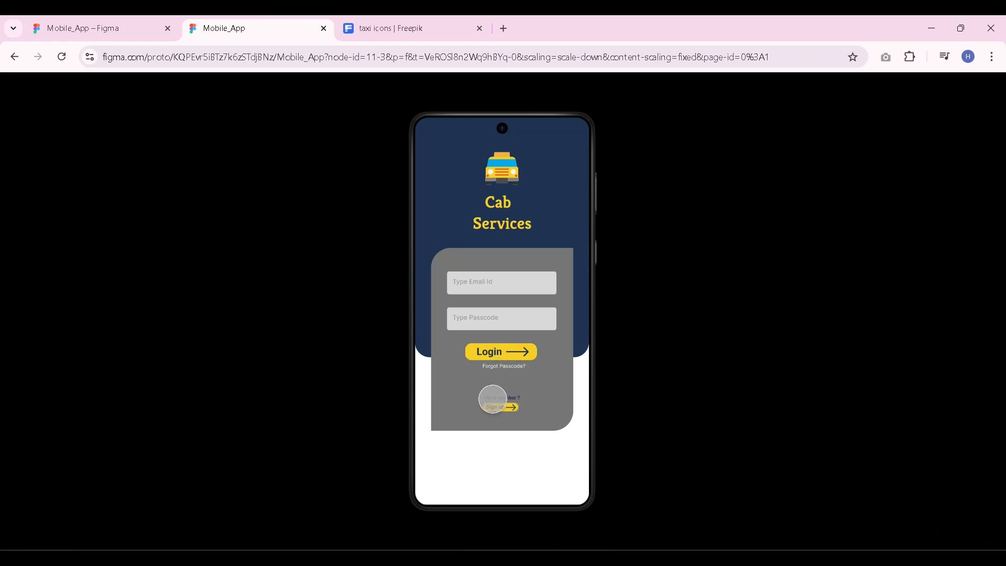
left_click(500, 406)
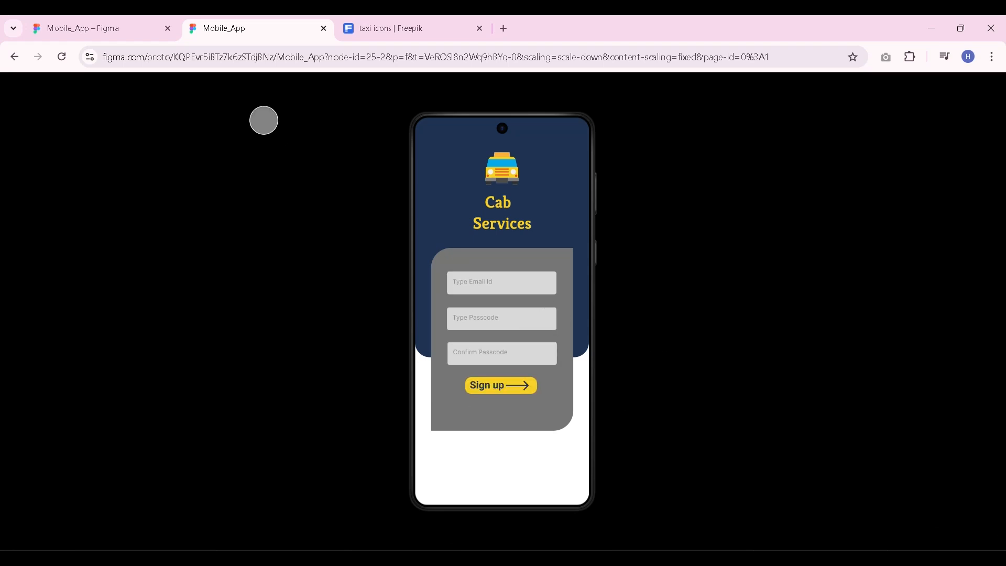
Return to the design file and examine the action and destination options of the Sign up button's interaction
left_click(141, 28)
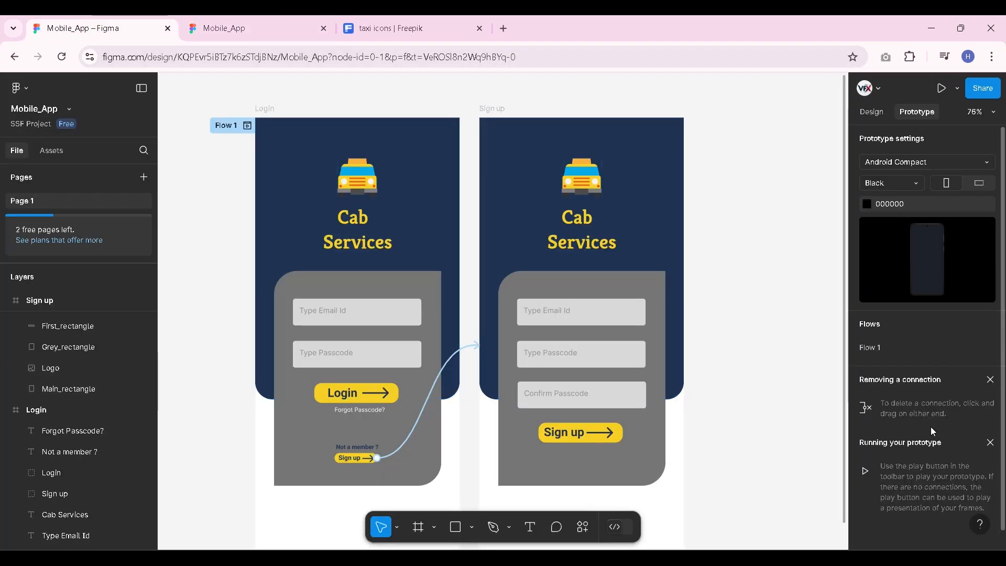
scroll(918, 328, "down", 1)
scroll(919, 327, "up", 1)
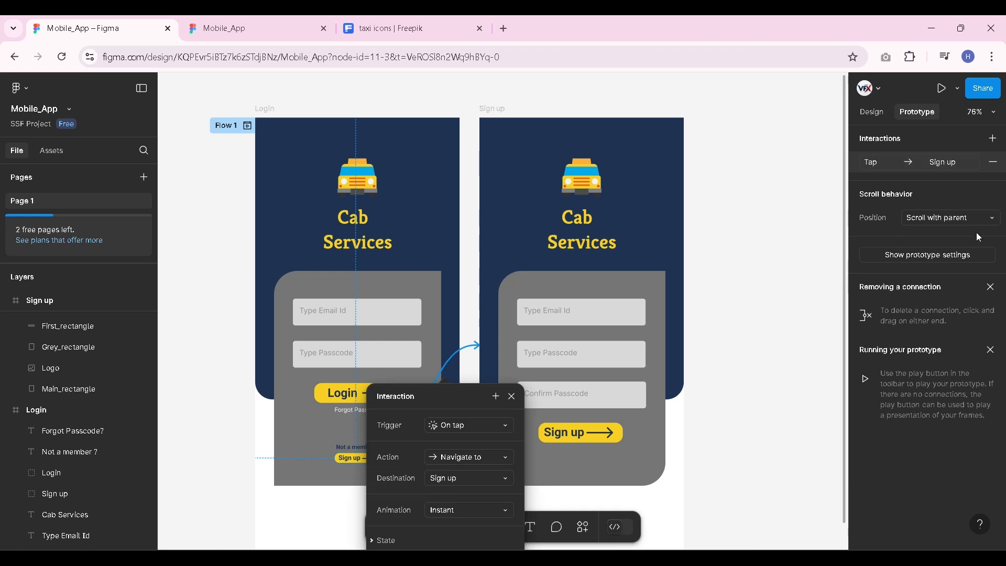
left_click(895, 160)
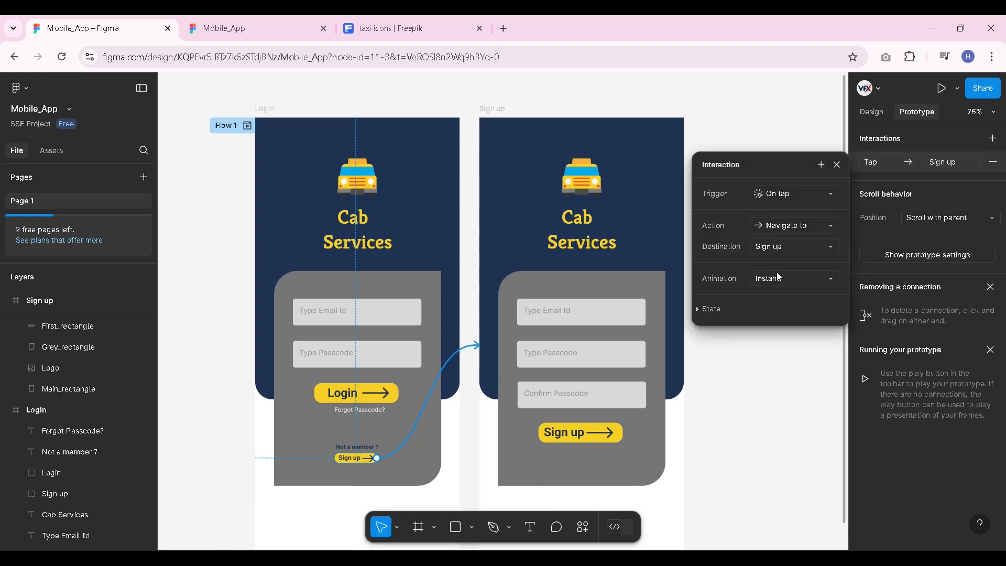
left_click(821, 226)
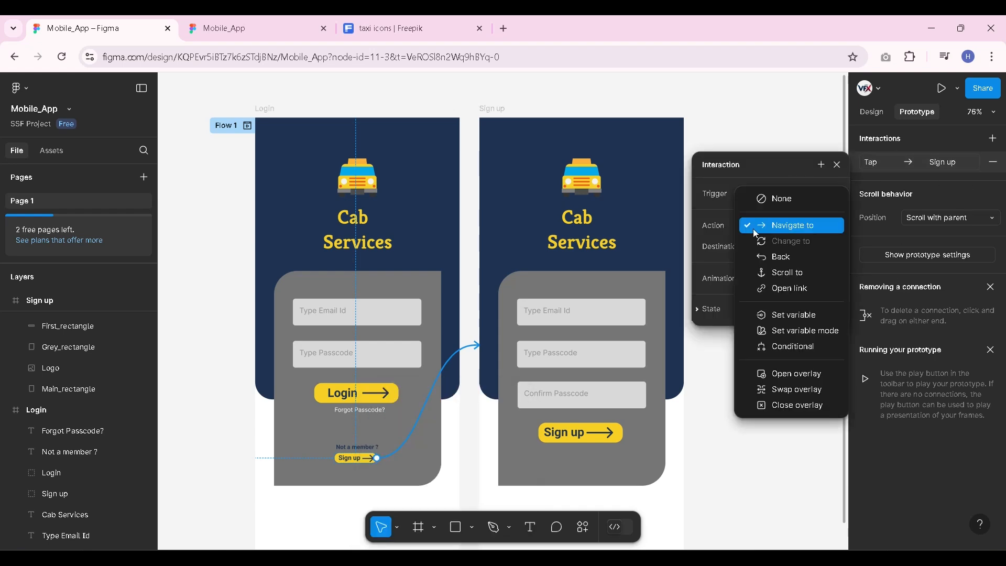
left_click(765, 162)
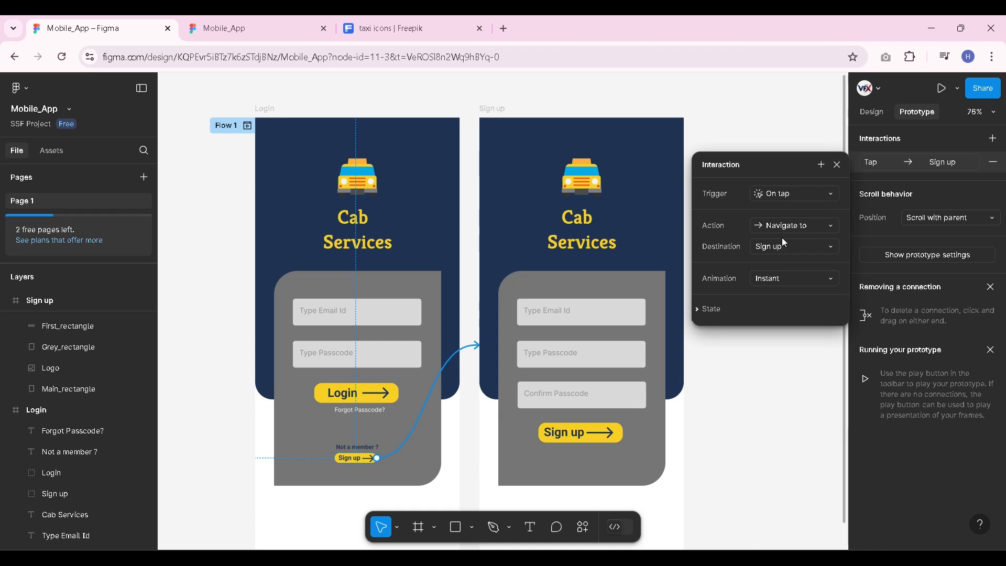
left_click(785, 245)
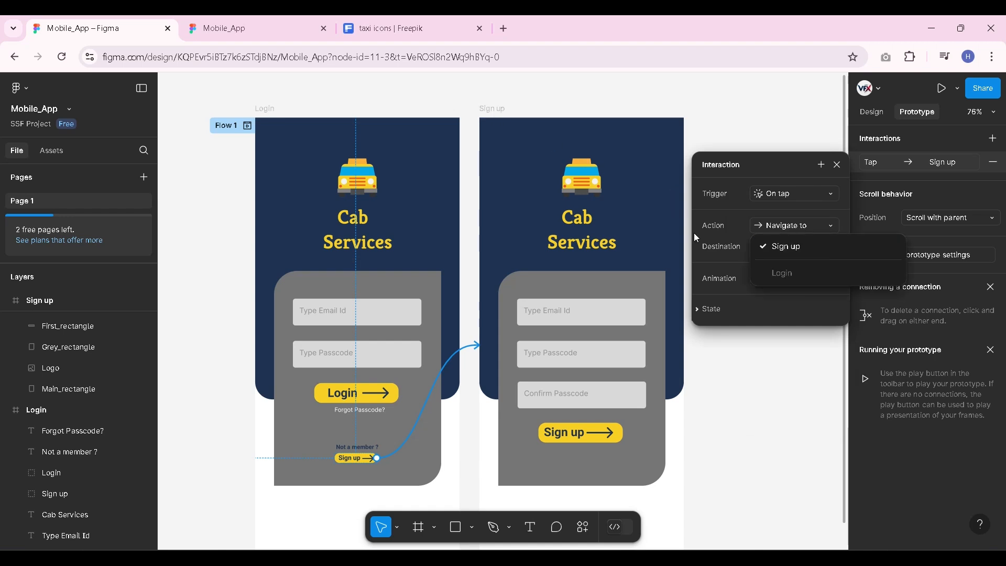
left_click(779, 255)
Try the Move in, Slide in and Slide out animations on the Sign up button's interaction
left_click(785, 275)
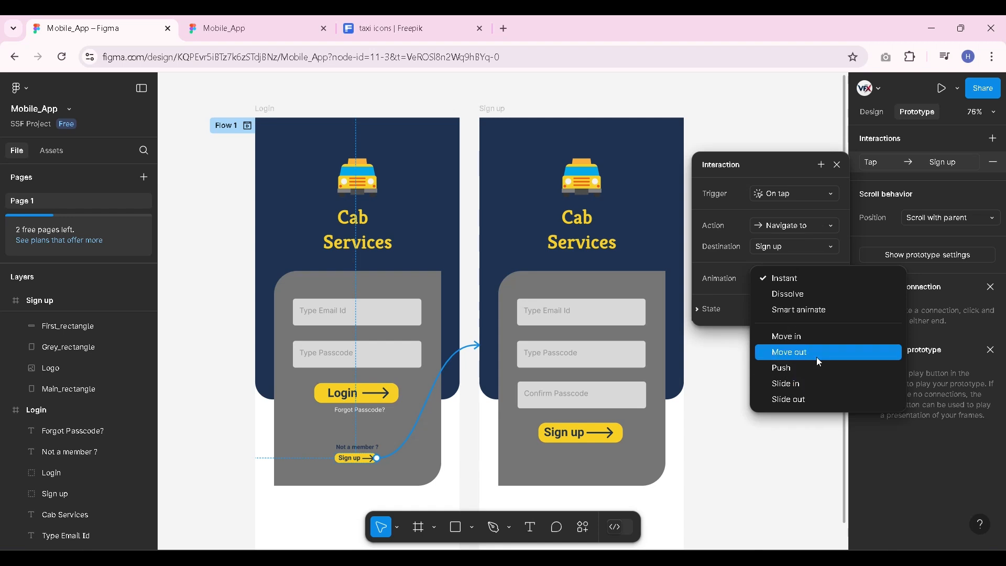
left_click(816, 338)
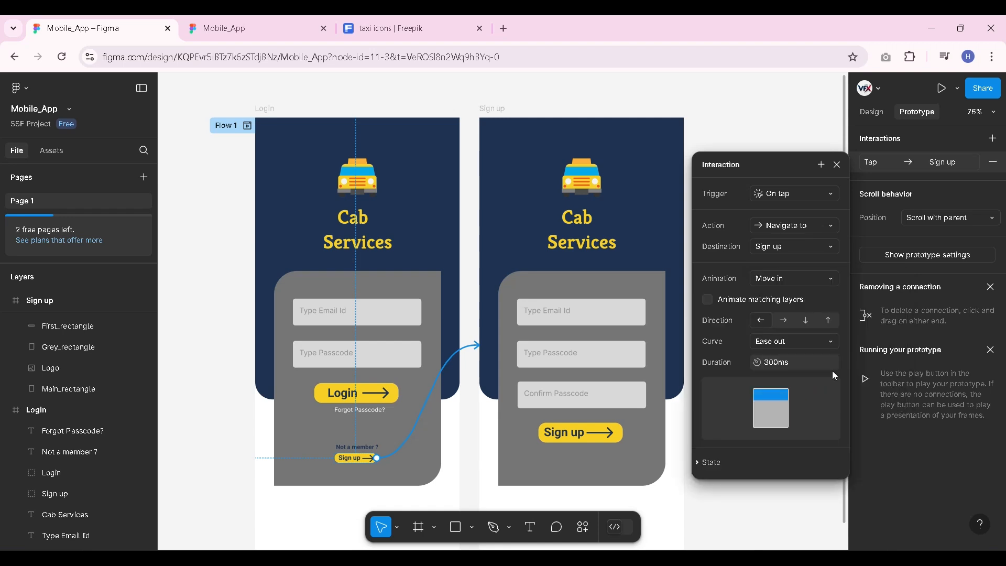
left_click(794, 279)
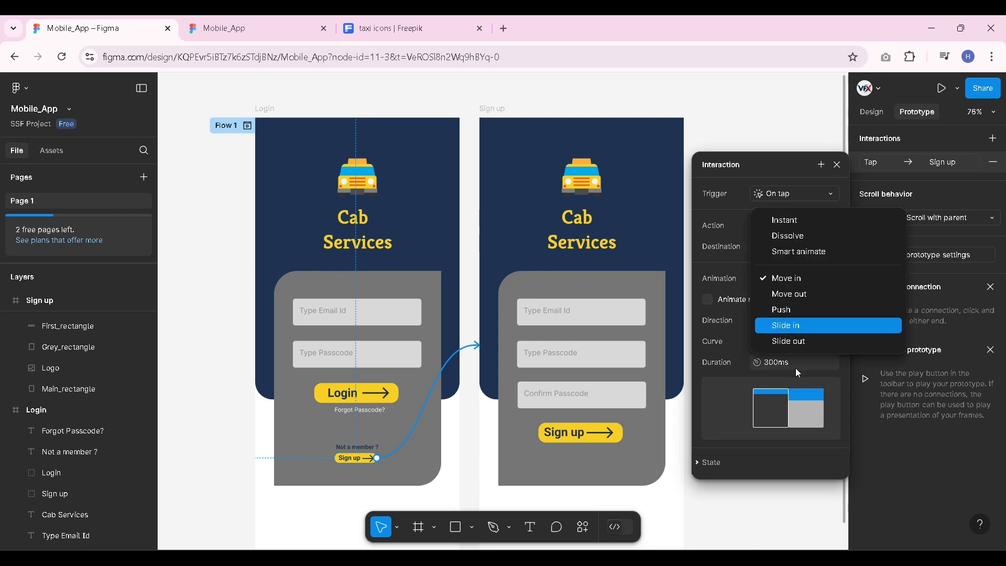
left_click(791, 324)
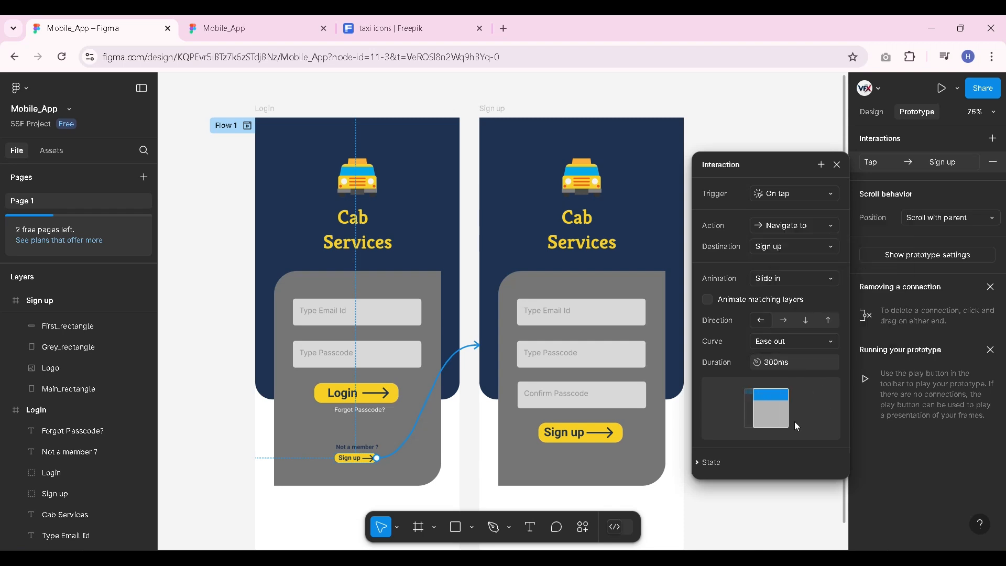
left_click(792, 278)
left_click(794, 292)
Set the Sign up button's interaction animation to Push
left_click(792, 283)
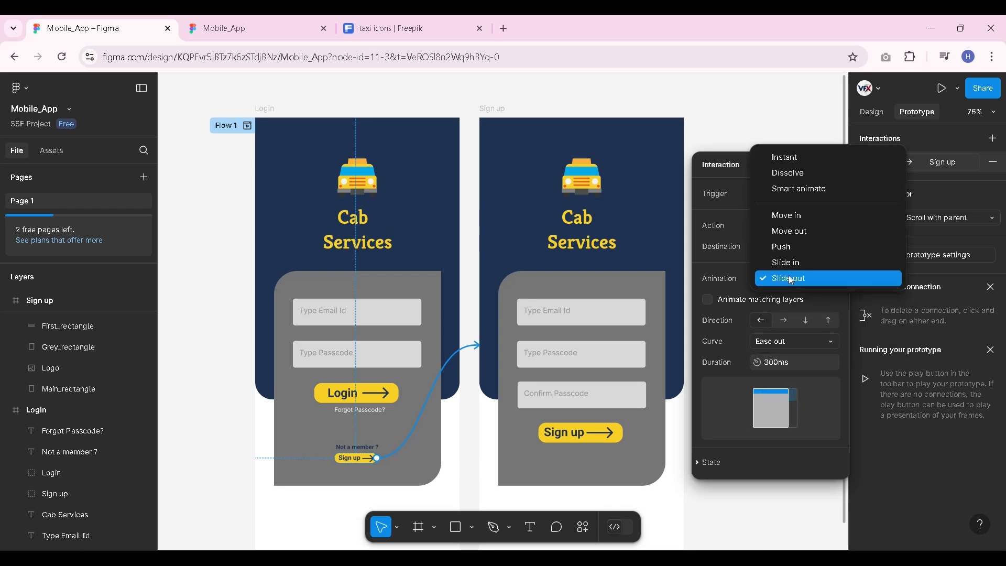
left_click(791, 247)
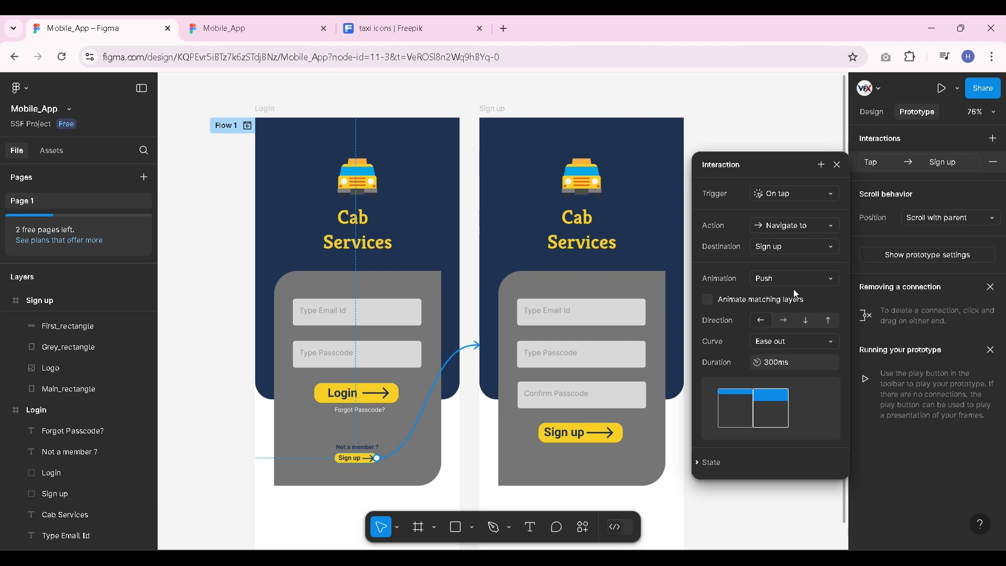
Test the Push transition in the prototype preview by returning to Login and activating its small Sign up button
left_click(251, 29)
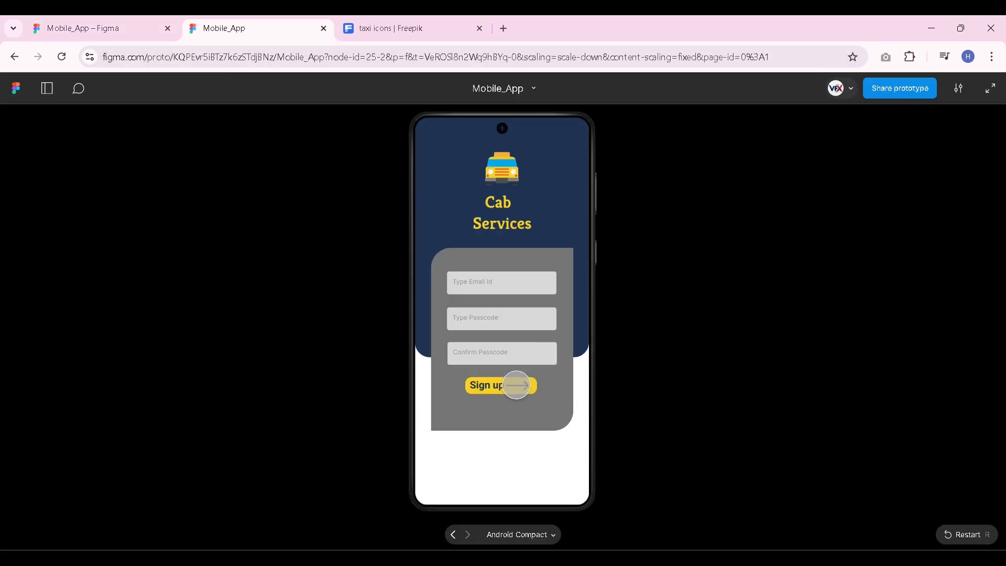
left_click(453, 534)
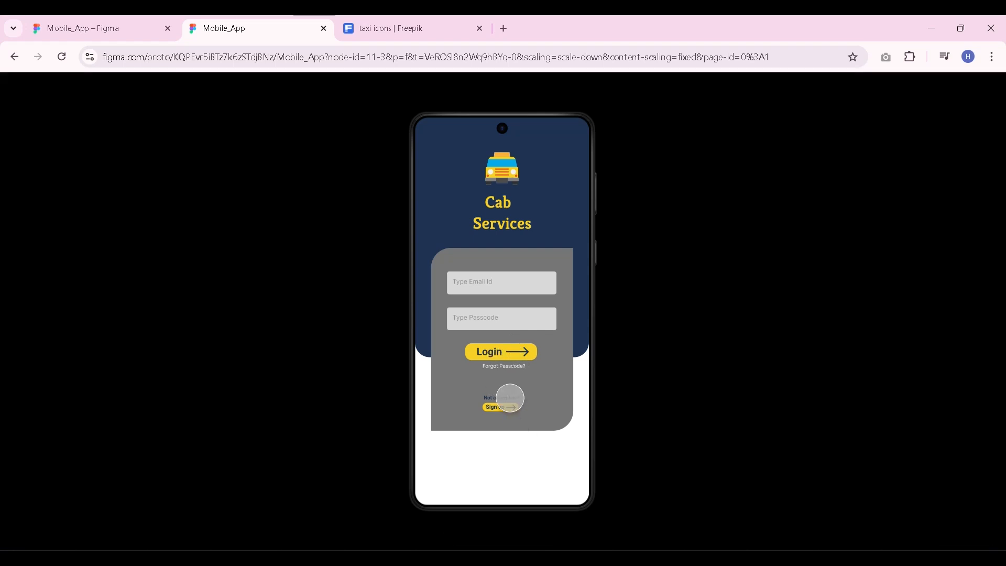
left_click(501, 406)
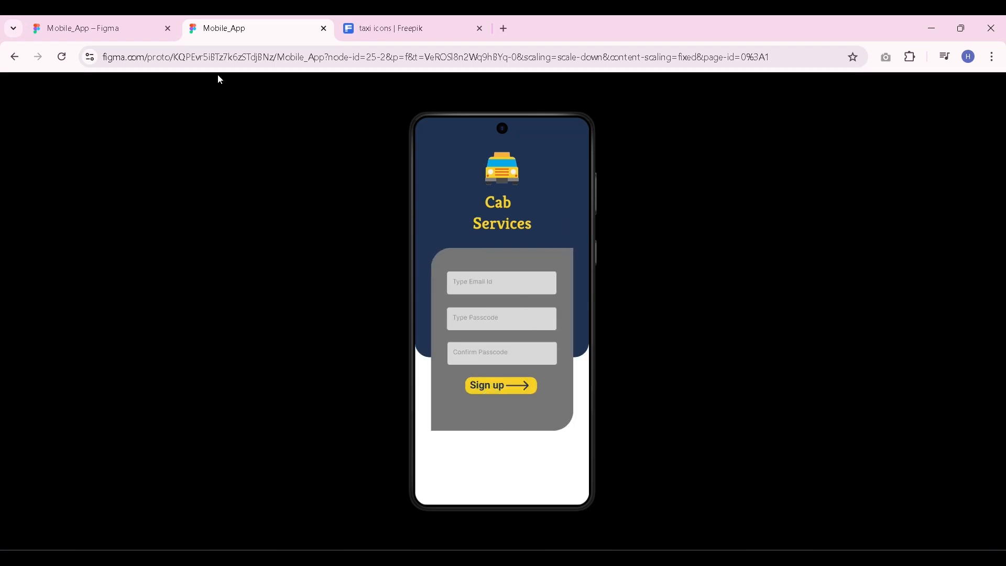
Return to the design file and set the small Sign up button's interaction animation to Slide in
left_click(100, 28)
left_click(790, 276)
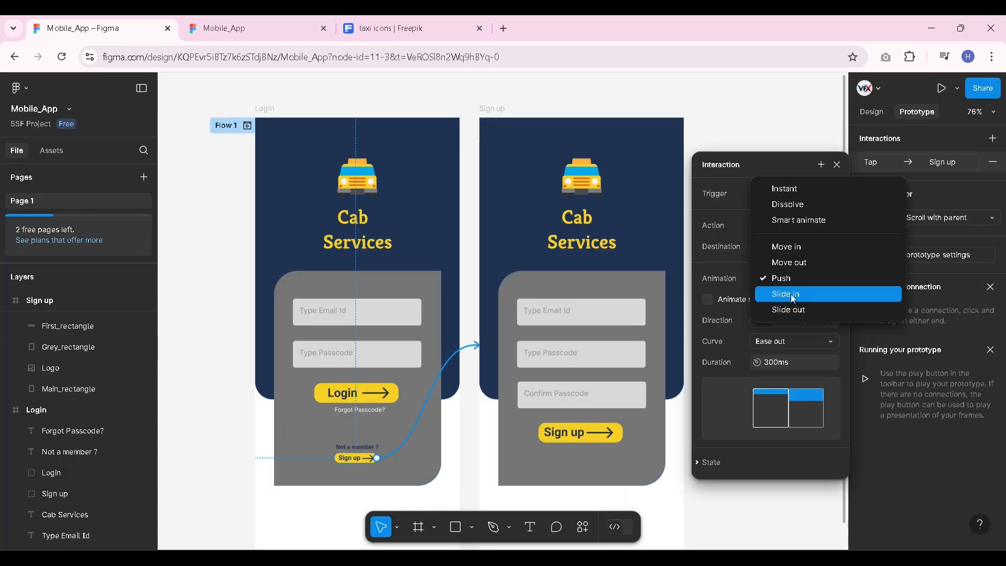
left_click(791, 294)
Test the Slide in transition in the prototype preview from Login to Sign up, and return to the design file
left_click(257, 28)
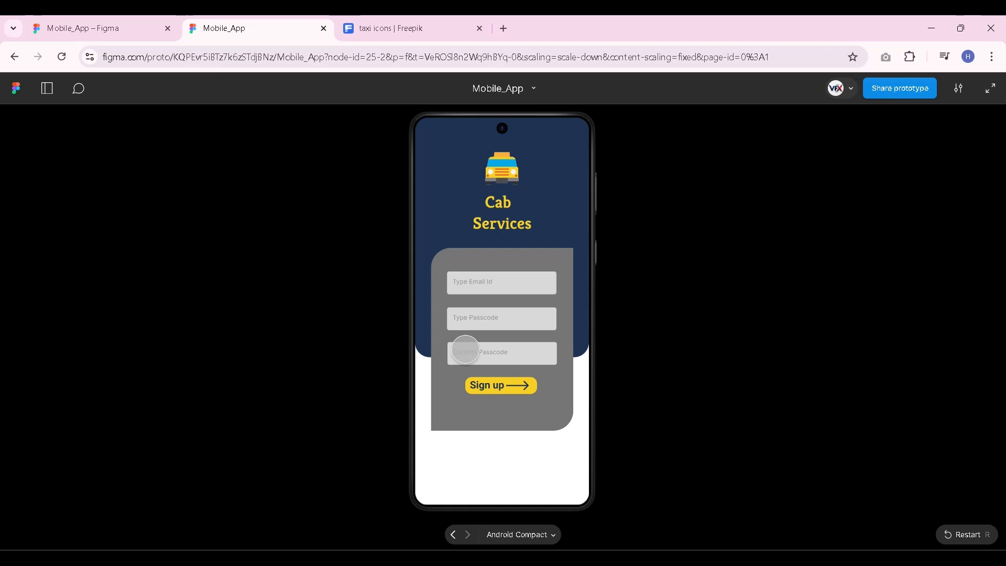
left_click(454, 536)
left_click(502, 408)
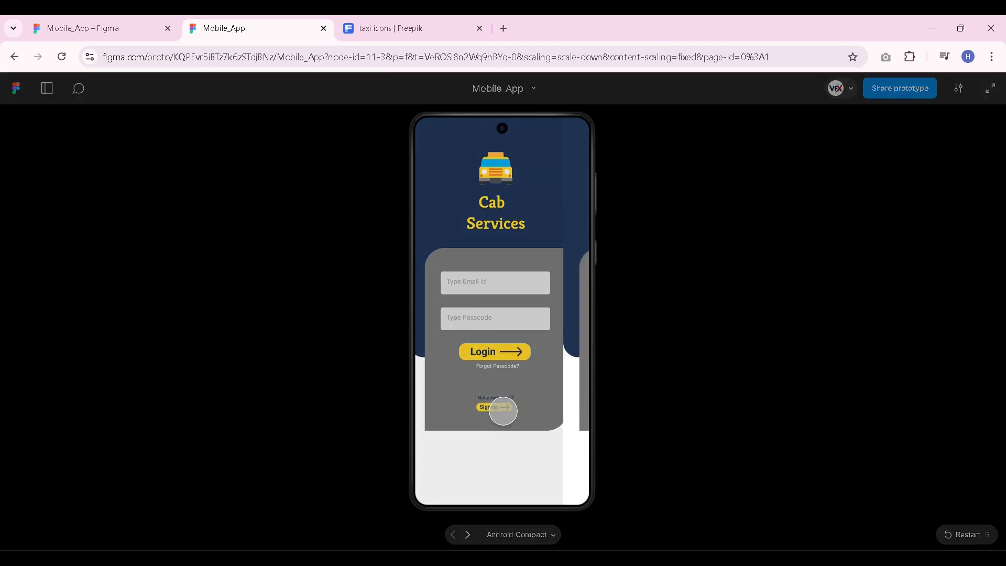
left_click(154, 20)
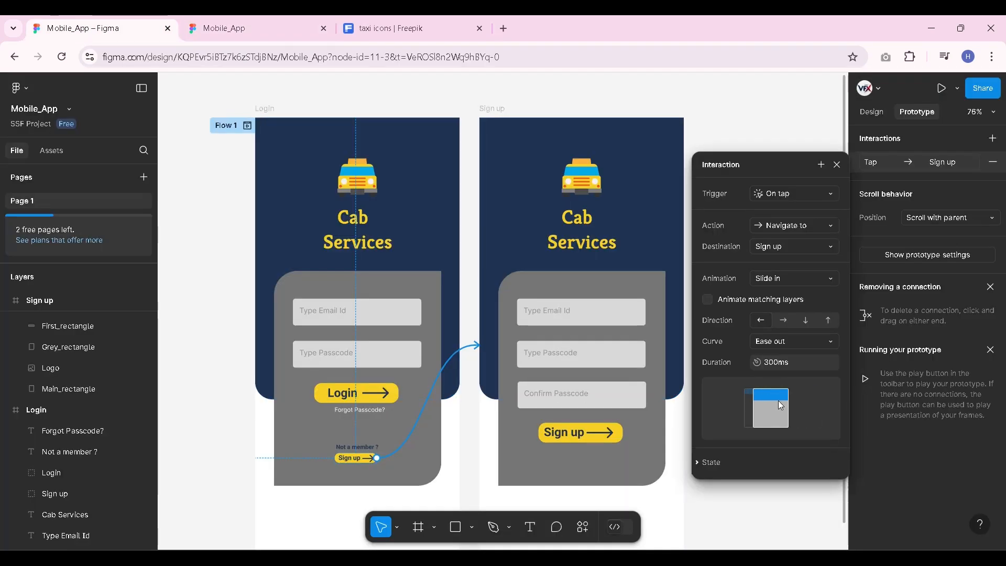
Check the easing curve options of the Sign up button's interaction and close its settings
left_click(787, 341)
left_click(798, 341)
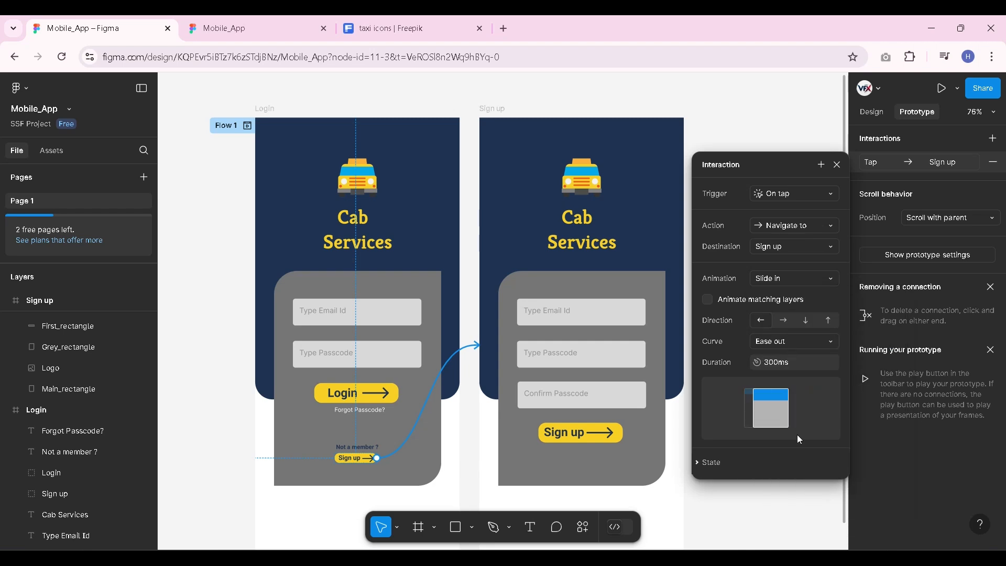
left_click(677, 484)
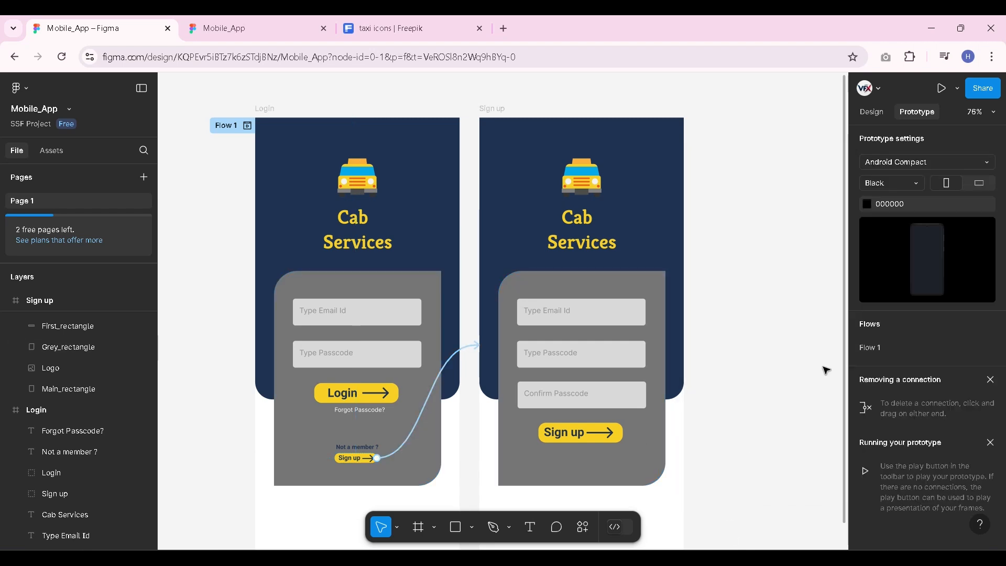
Switch to design editing and copy the Login button's yellow 170 × 40 rectangle onto the Sign up screen, just below its Sign up button
mouse_move(612, 435)
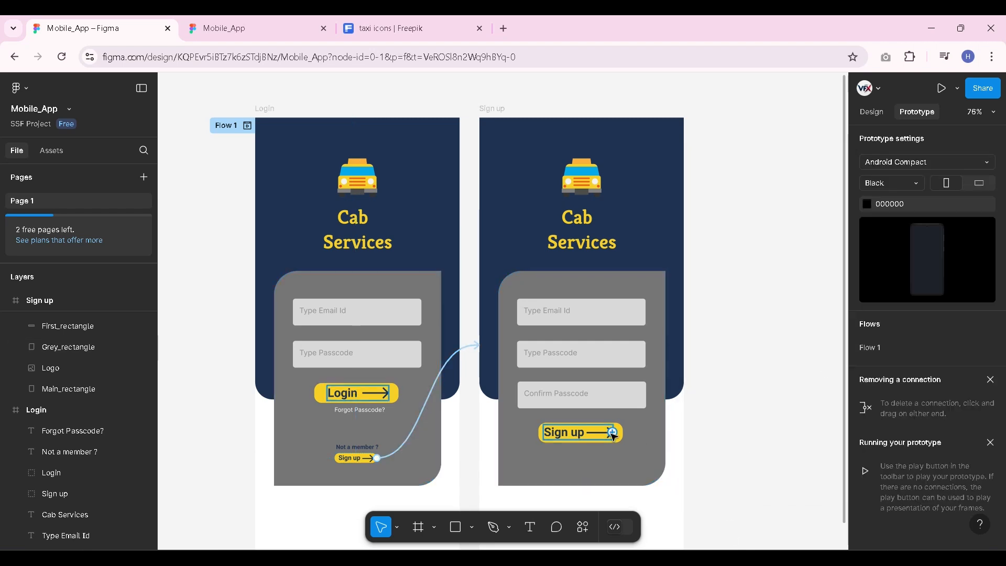
scroll(753, 308, "down", 1)
left_click(875, 113)
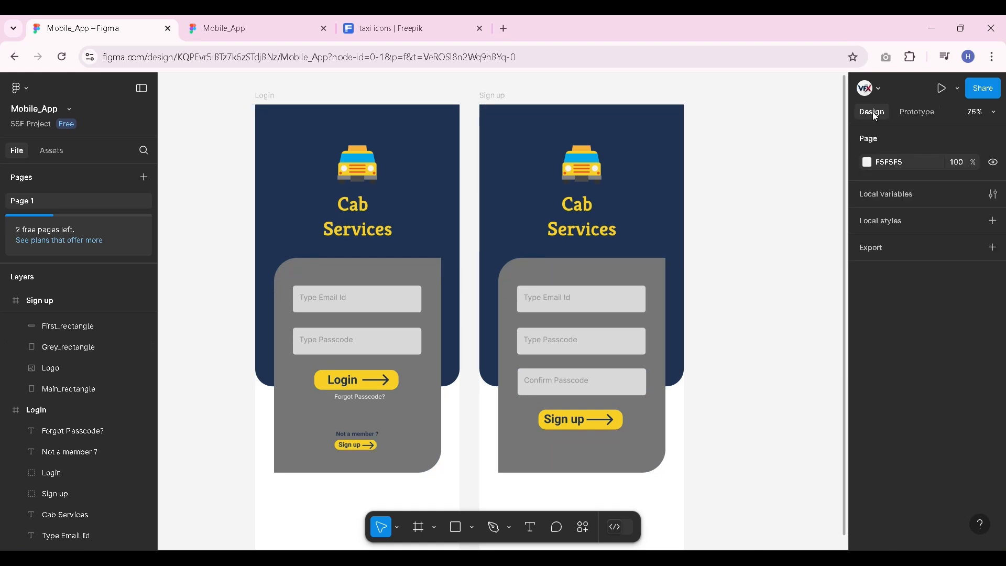
scroll(631, 345, "up", 1)
scroll(644, 402, "down", 2)
scroll(646, 404, "up", 1)
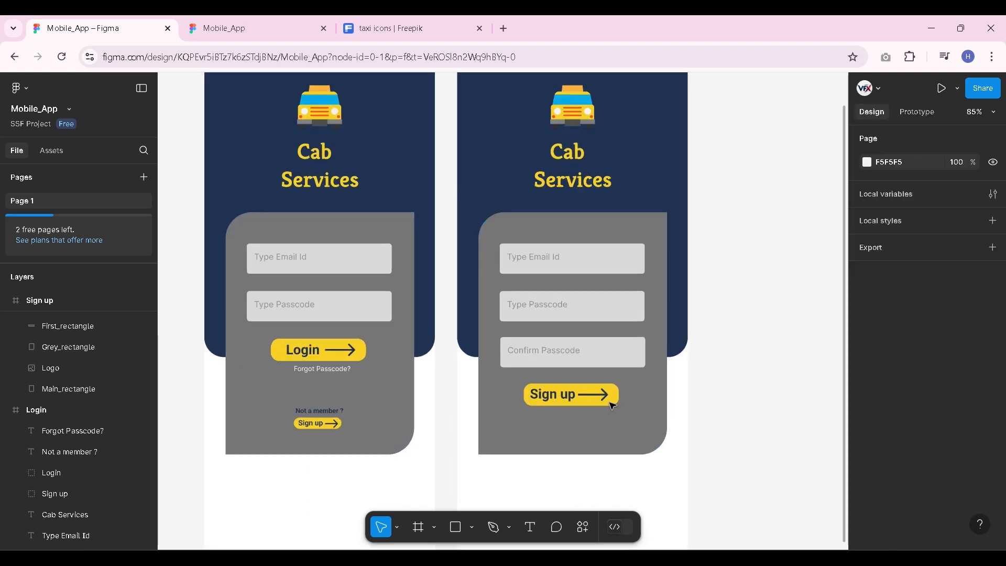
left_click(358, 360)
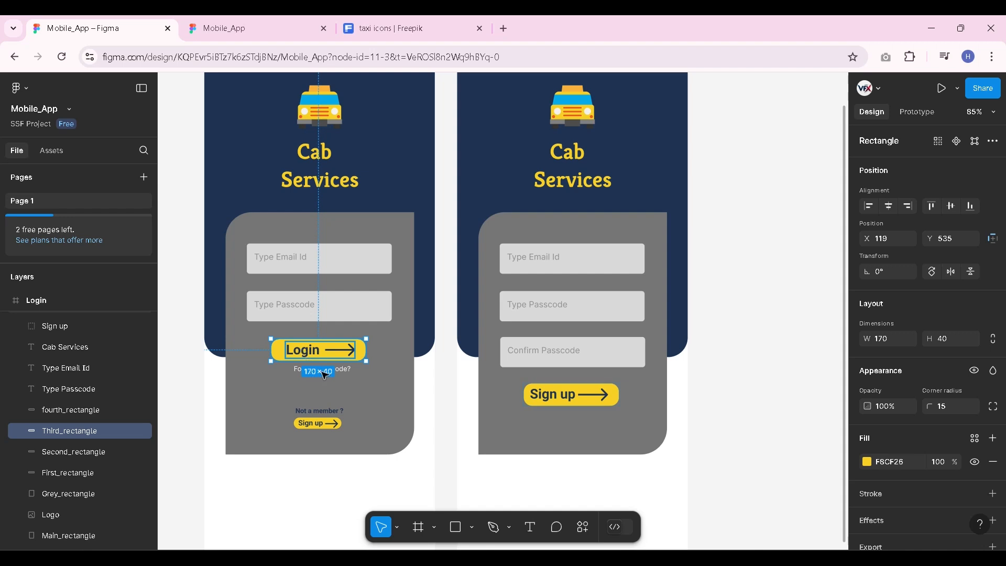
left_click(319, 354, "shift")
double_click(340, 352)
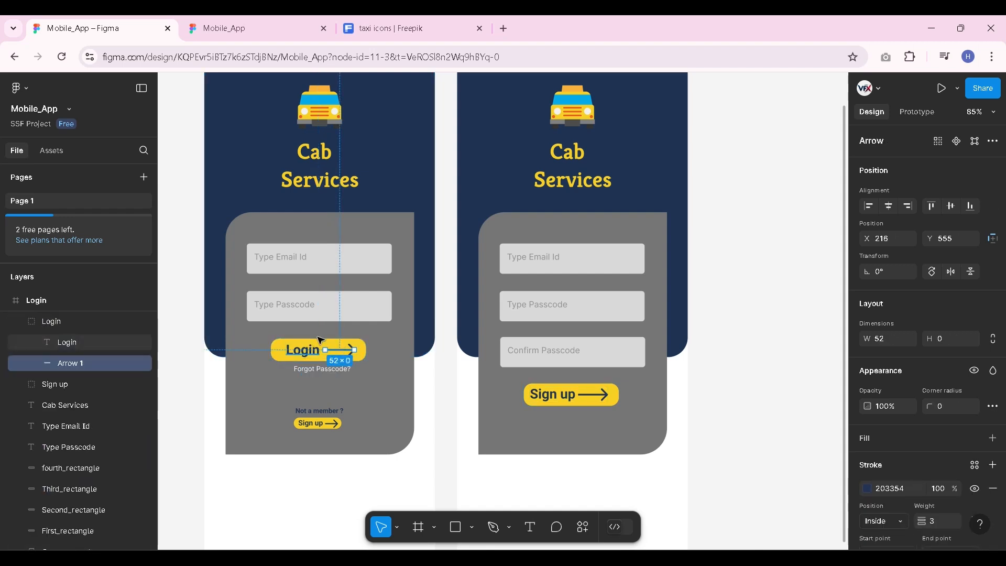
left_click(79, 343, "shift")
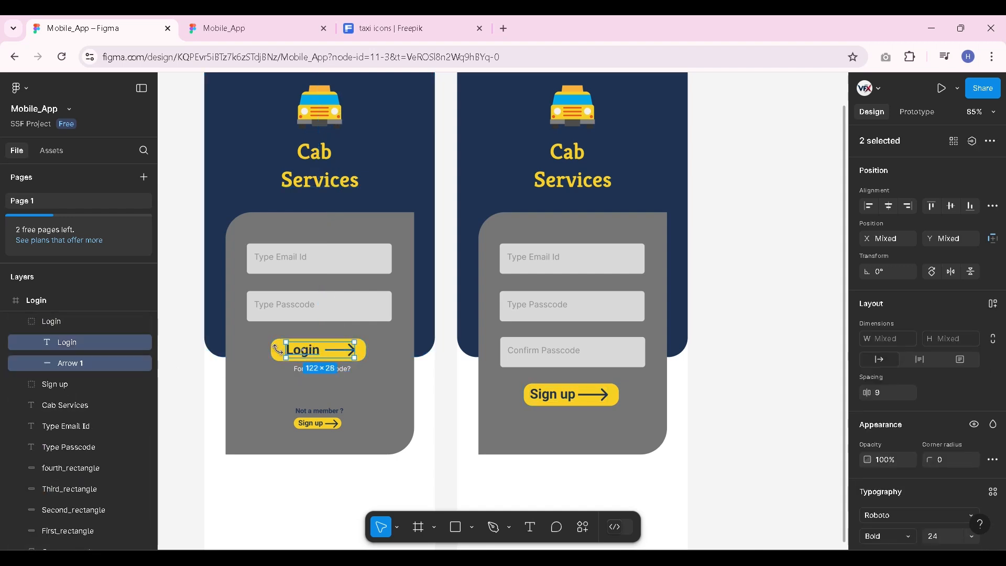
left_click(331, 355)
left_click_drag(333, 356, 626, 433)
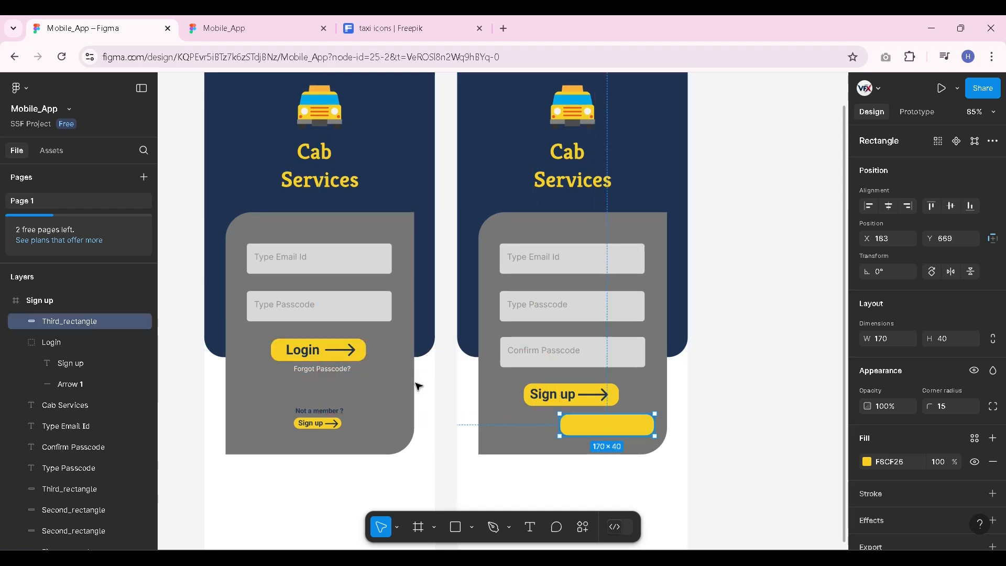
Copy the Login text from the Login screen's button onto the new yellow rectangle on the Sign up screen
left_click(307, 354)
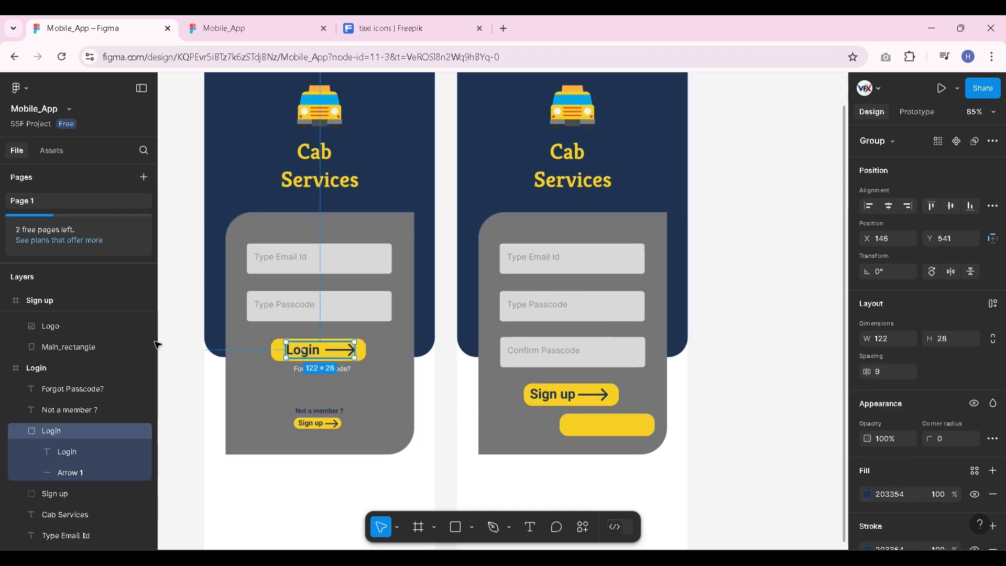
left_click(192, 460)
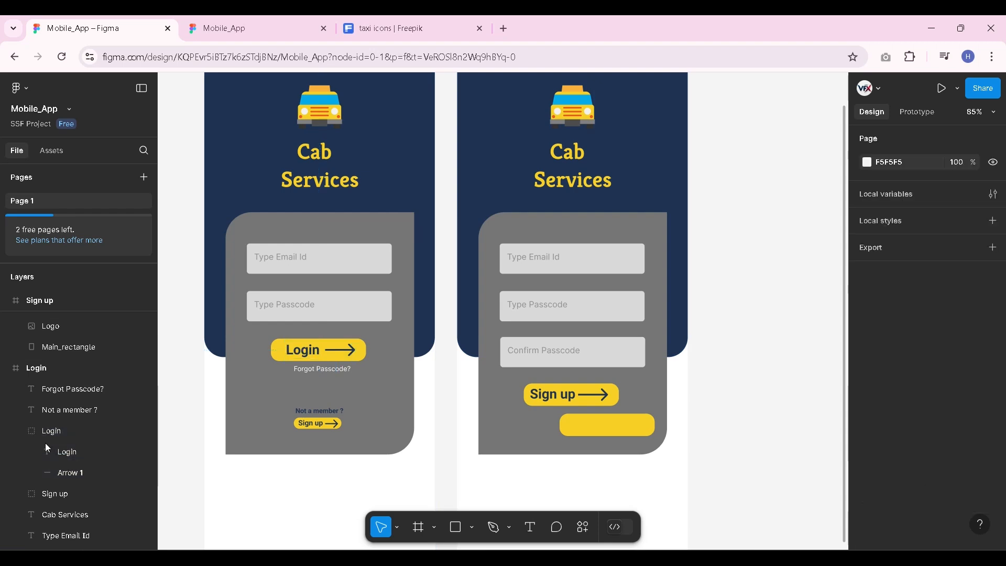
left_click(318, 350)
left_click_drag(461, 409, 600, 425)
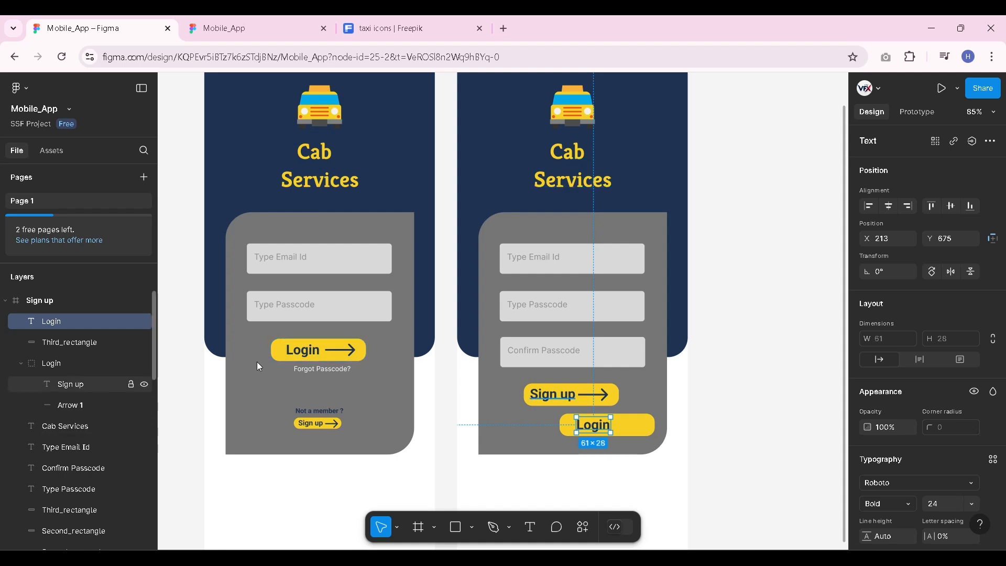
Copy the Login button's arrow onto the new yellow rectangle, beside the copied Login text
left_click(347, 354)
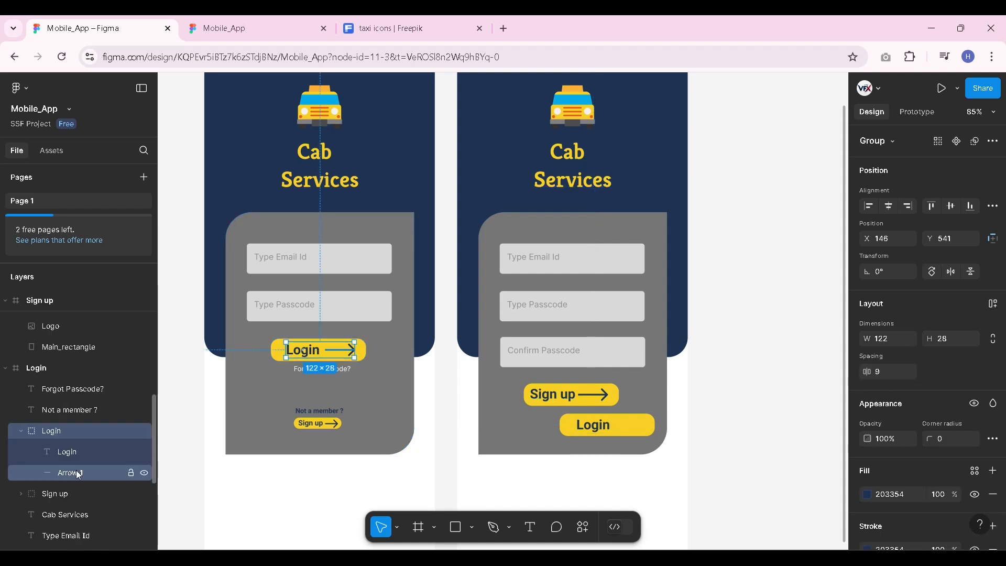
left_click(77, 470)
left_click_drag(351, 350, 634, 426, "alt")
scroll(683, 425, "down", 2)
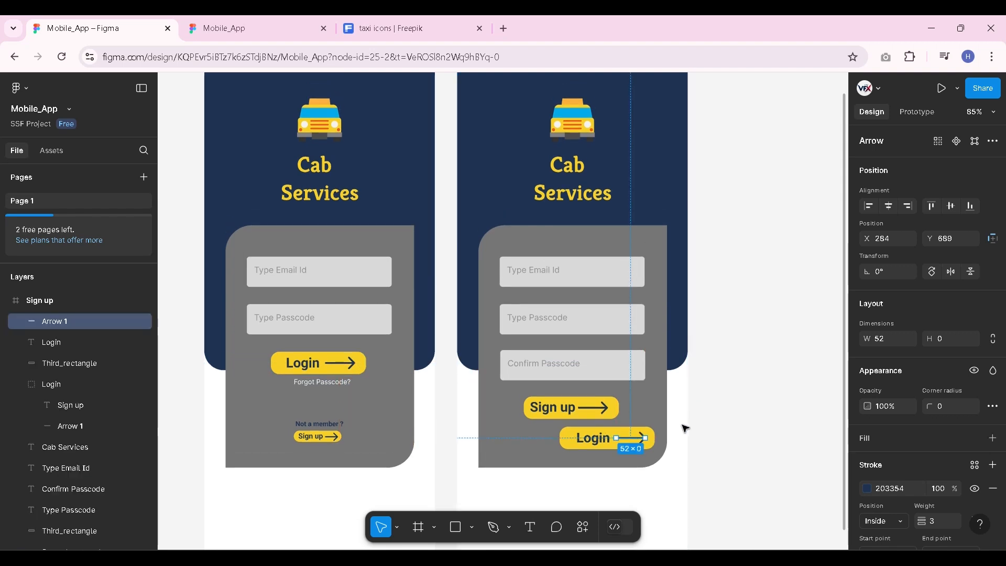
scroll(687, 353, "up", 5, "ctrl")
scroll(661, 397, "down", 5, "ctrl")
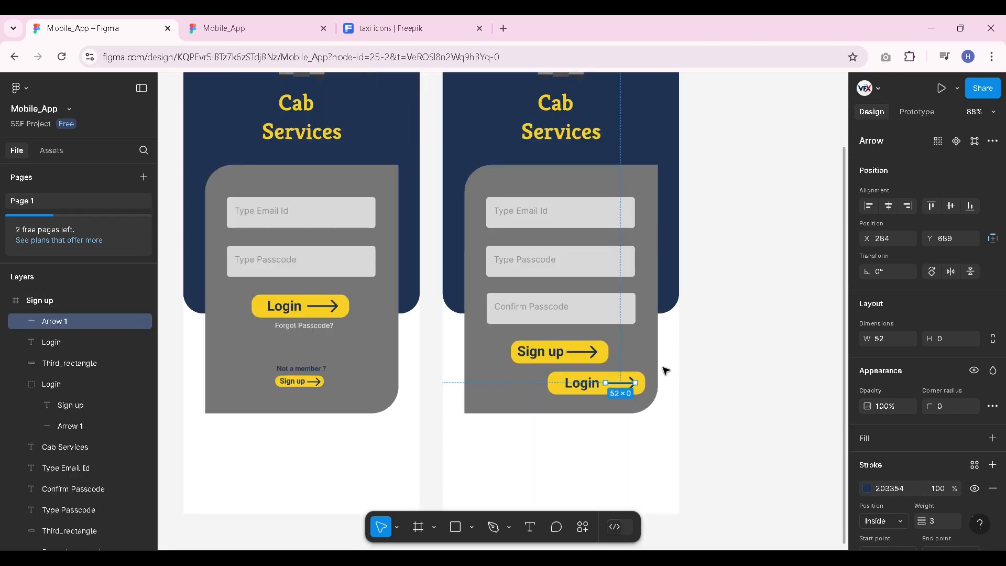
Switch to prototyping and connect the small Login button on the Sign up screen to the Login frame
scroll(669, 236, "up", 1)
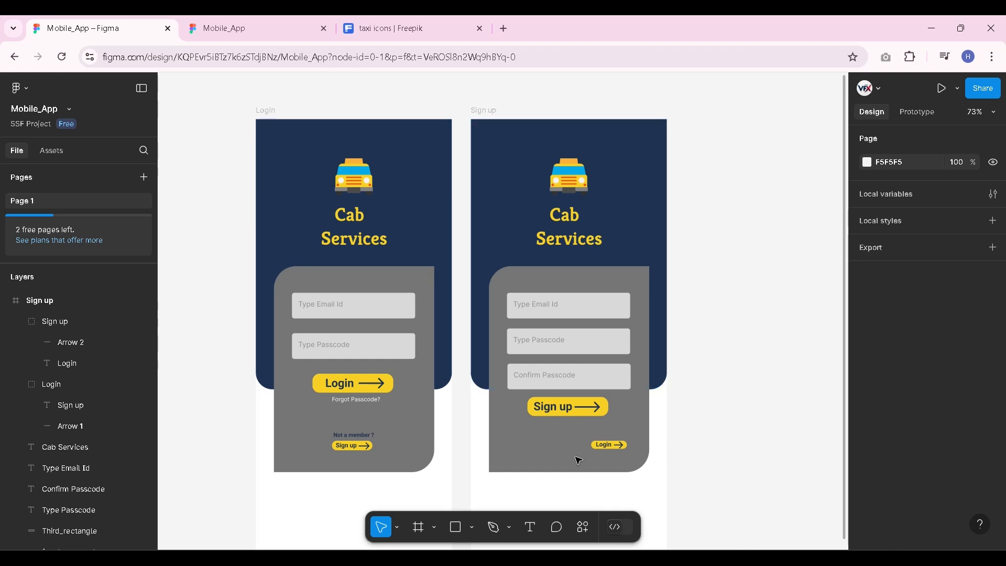
scroll(577, 448, "up", 1)
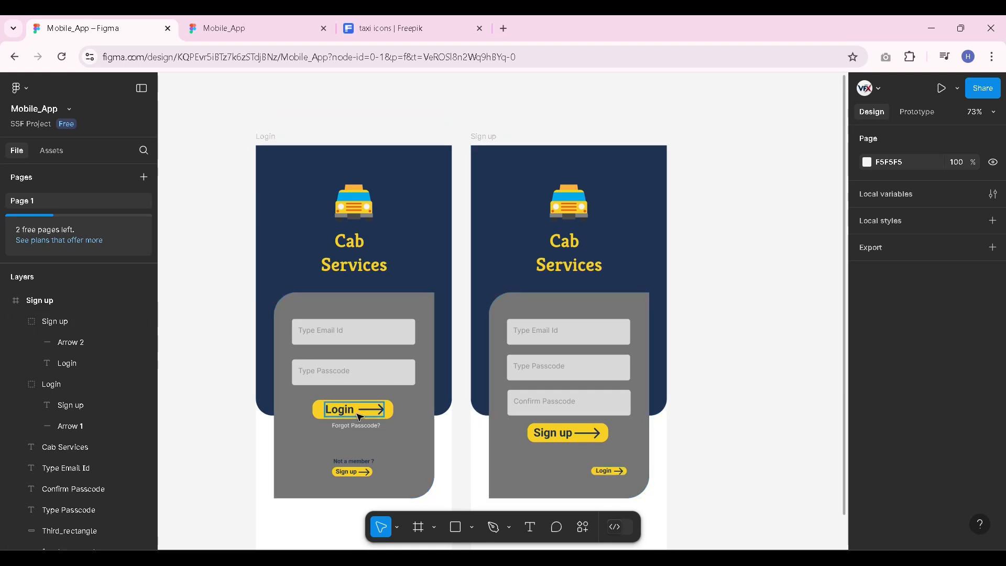
scroll(608, 470, "up", 5, "ctrl")
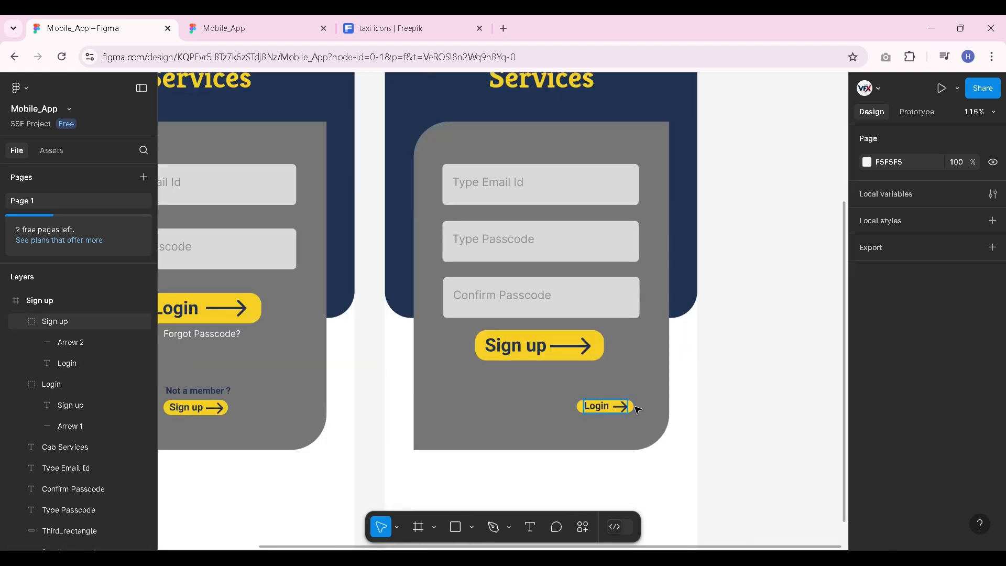
left_click(918, 112)
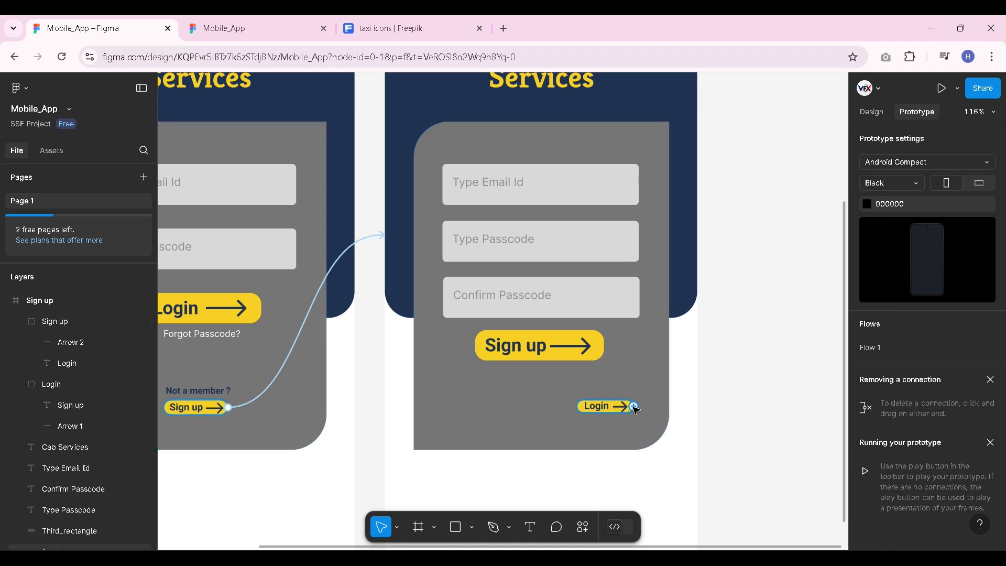
left_click_drag(629, 410, 361, 335)
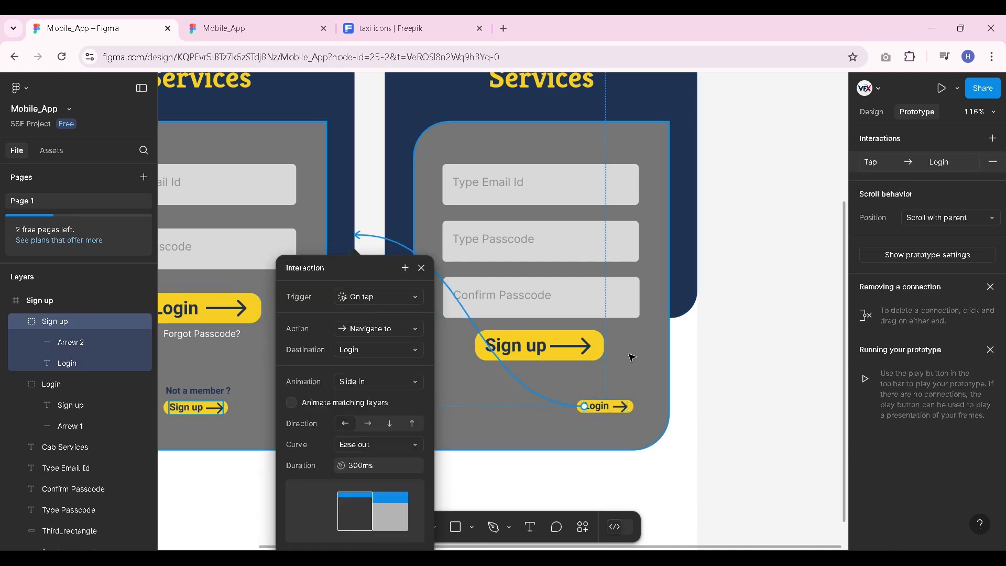
Examine the animation options of the small Login button's interaction and close its settings
left_click(873, 163)
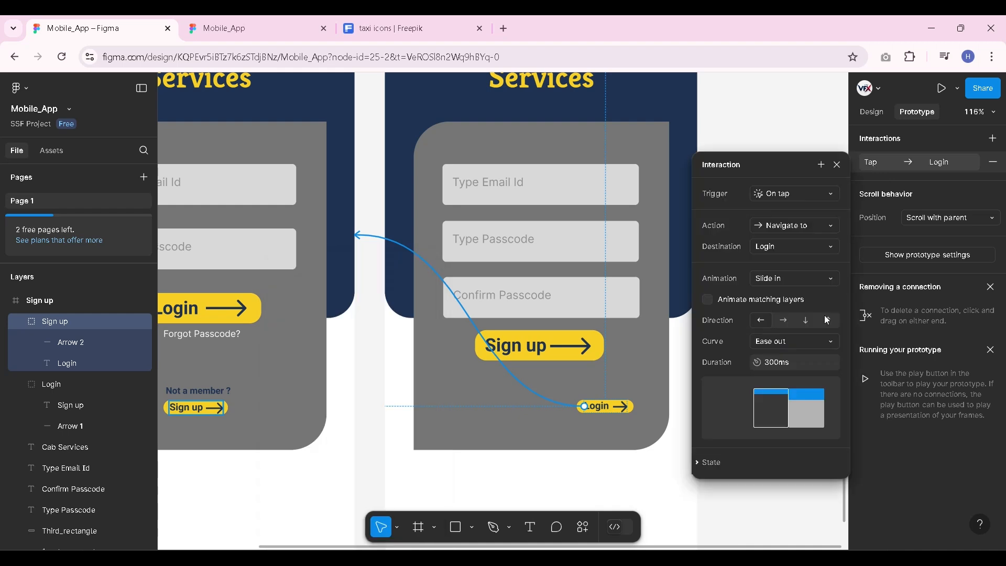
left_click(773, 285)
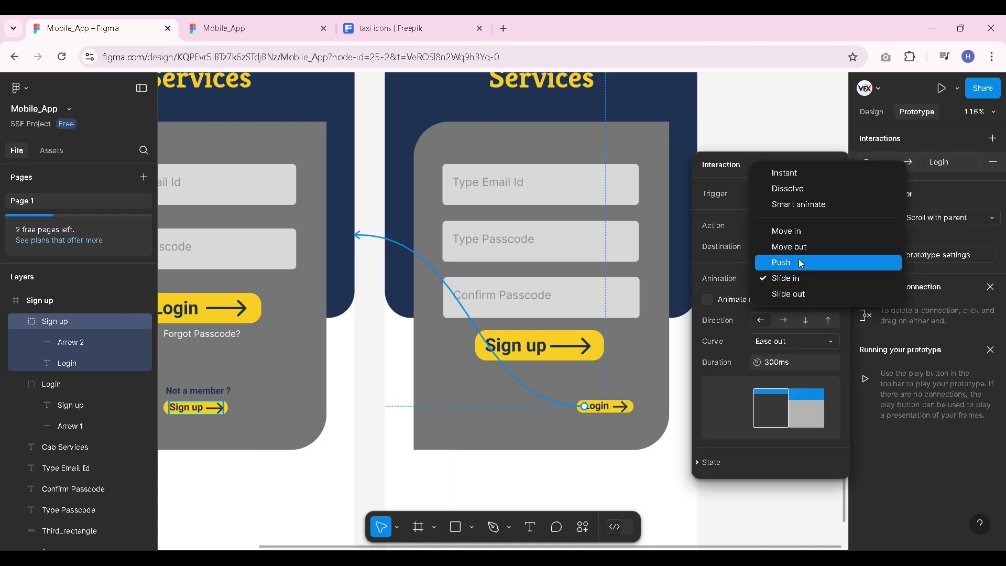
left_click(716, 301)
left_click(788, 136)
Test the prototype preview by navigating back and forth between the Sign up and Login screens with their small buttons
left_click(942, 88)
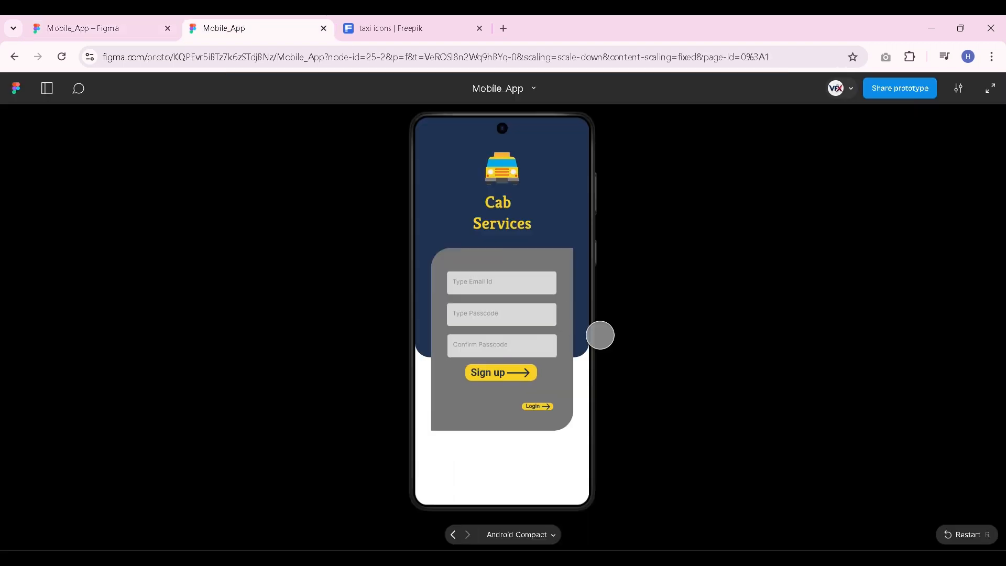
left_click(538, 406)
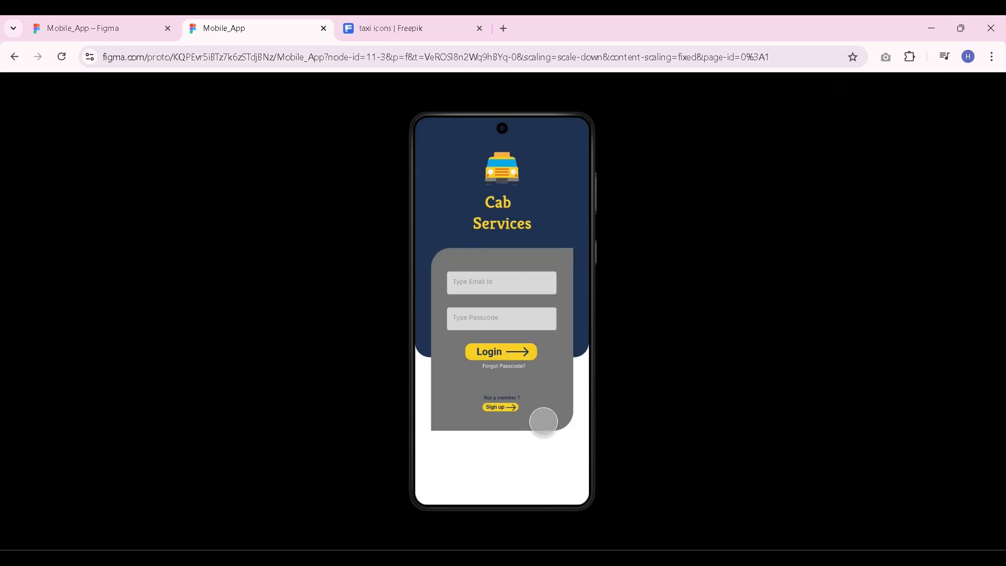
left_click(507, 406)
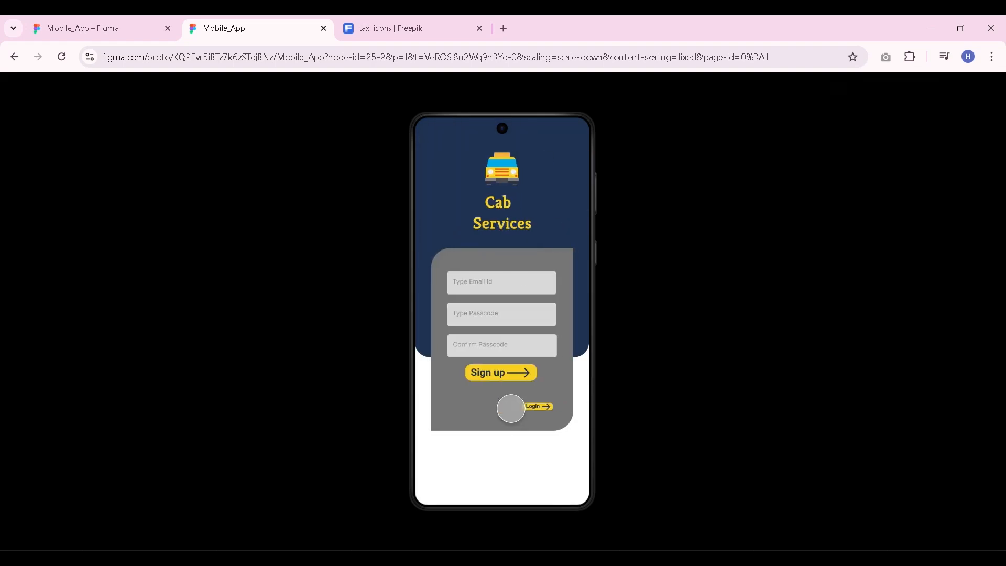
left_click(538, 407)
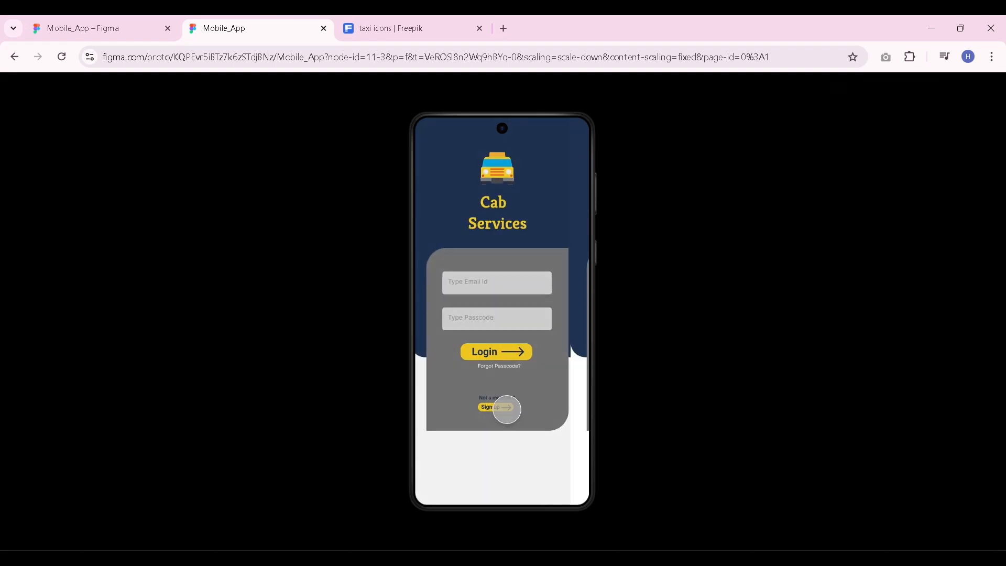
left_click(505, 408)
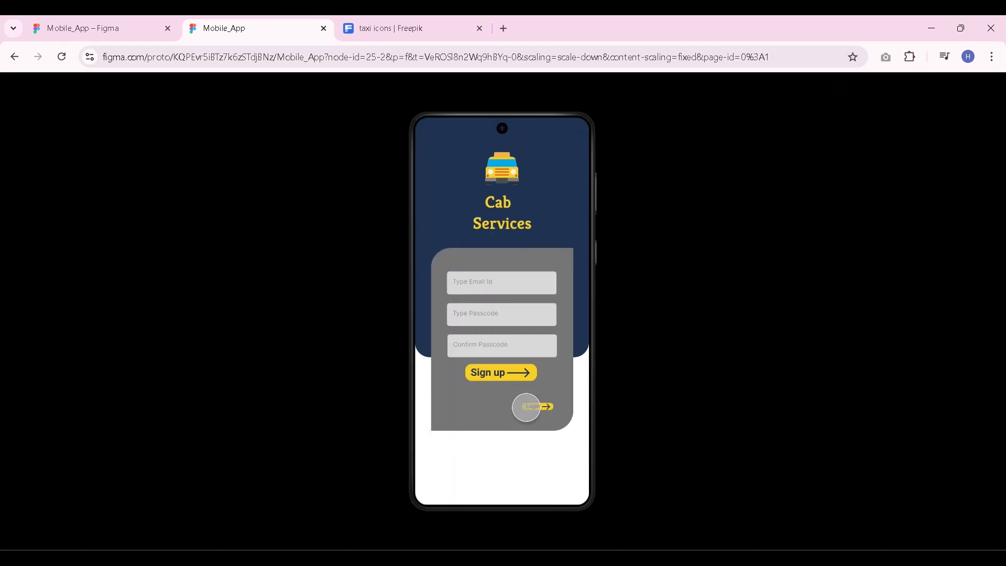
Return to the design file, view both screens and expand the Login frame's layers
left_click(153, 31)
scroll(674, 440, "down", 5)
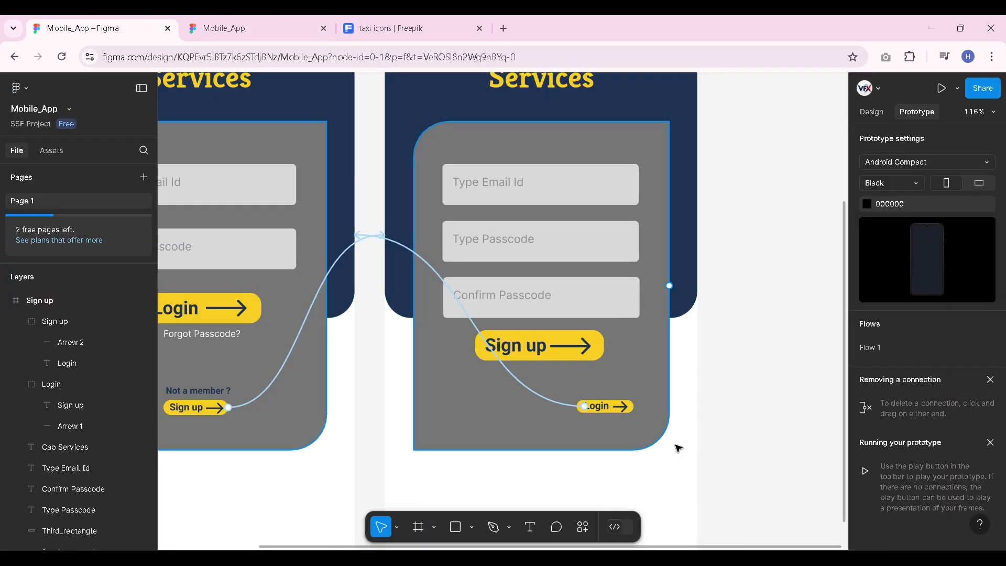
scroll(102, 329, "down", 5)
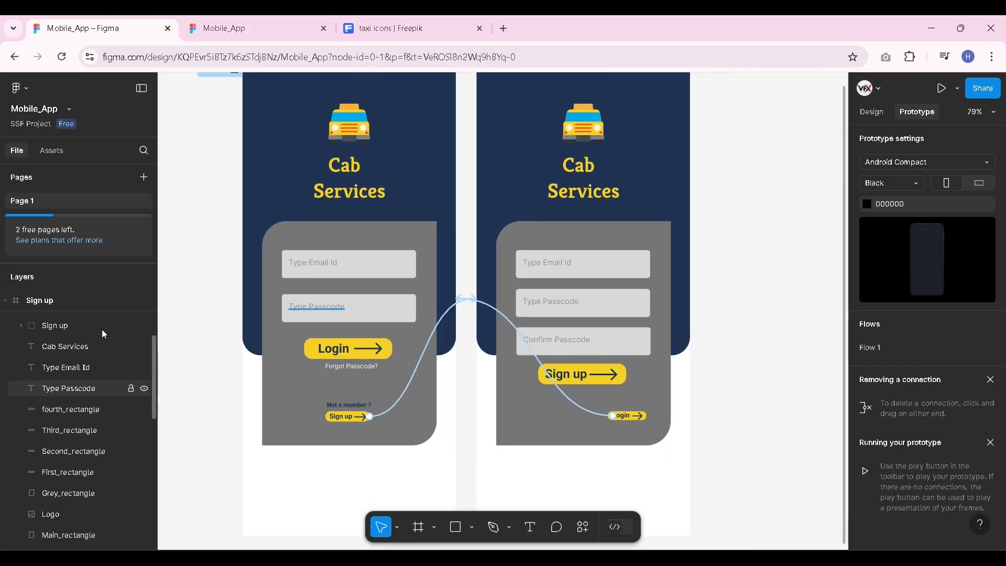
scroll(72, 434, "up", 4)
scroll(73, 434, "up", 1)
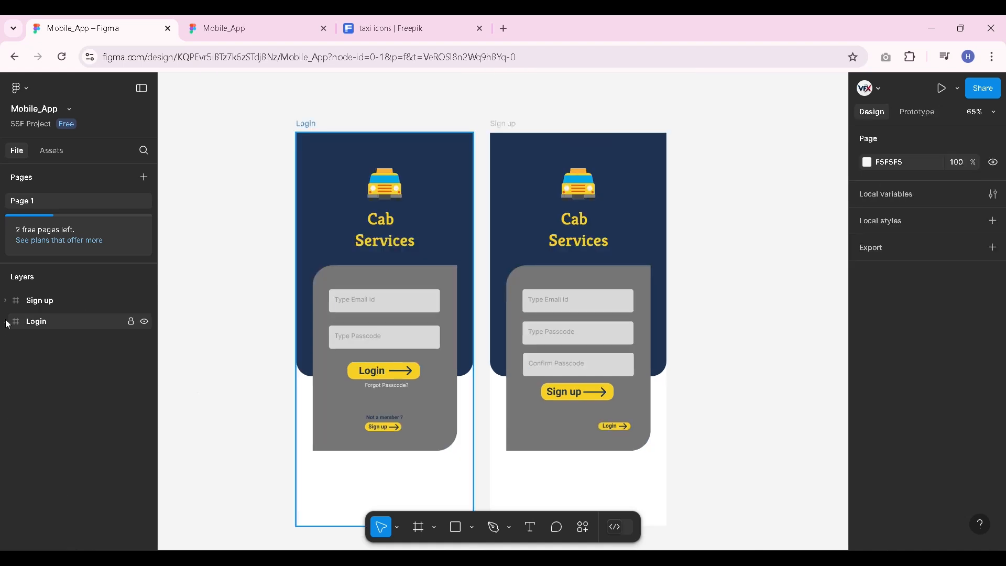
left_click(7, 322)
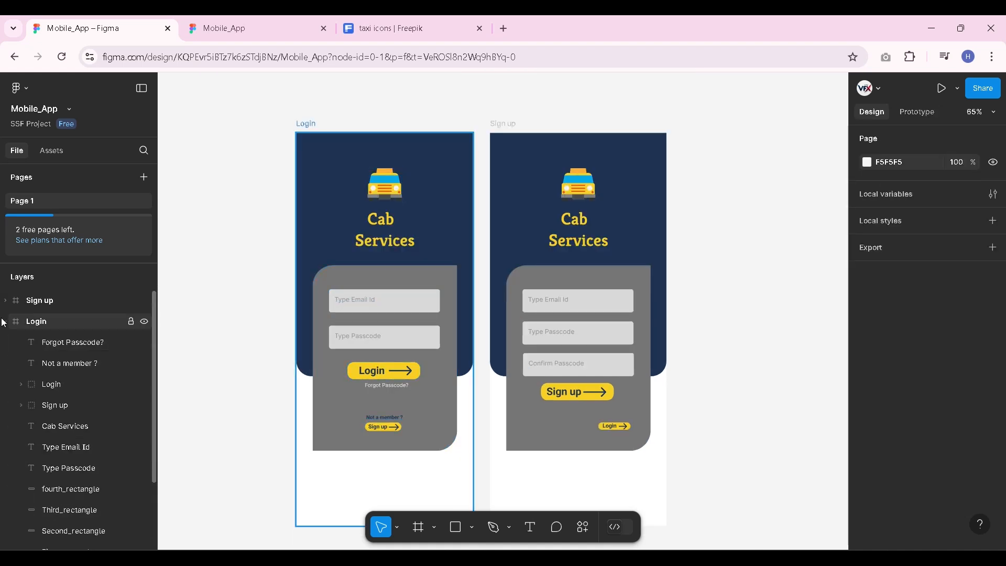
Collapse the Login frame's layers, then review the Sign up frame's layer list and collapse it too
left_click(4, 322)
left_click(5, 300)
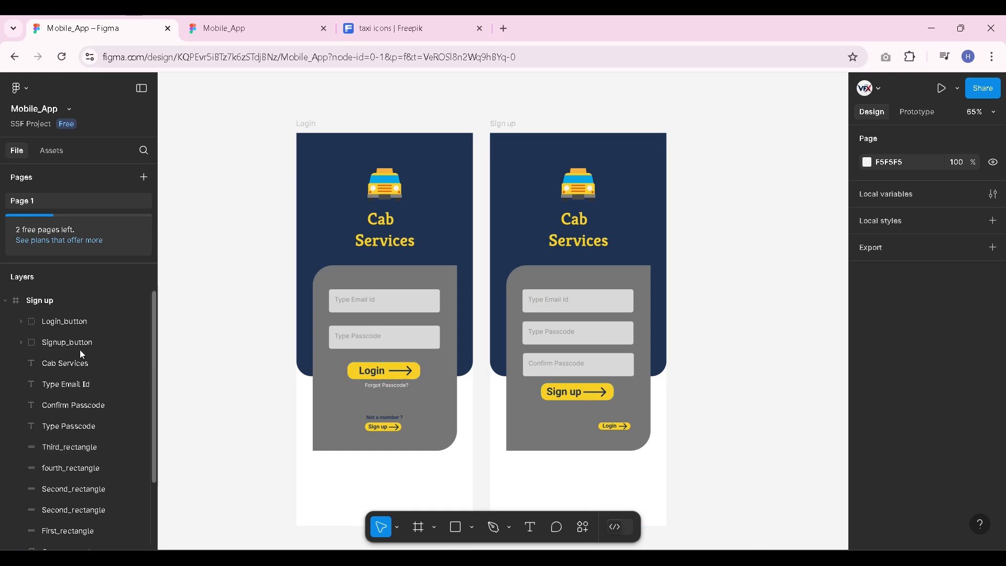
left_click(5, 300)
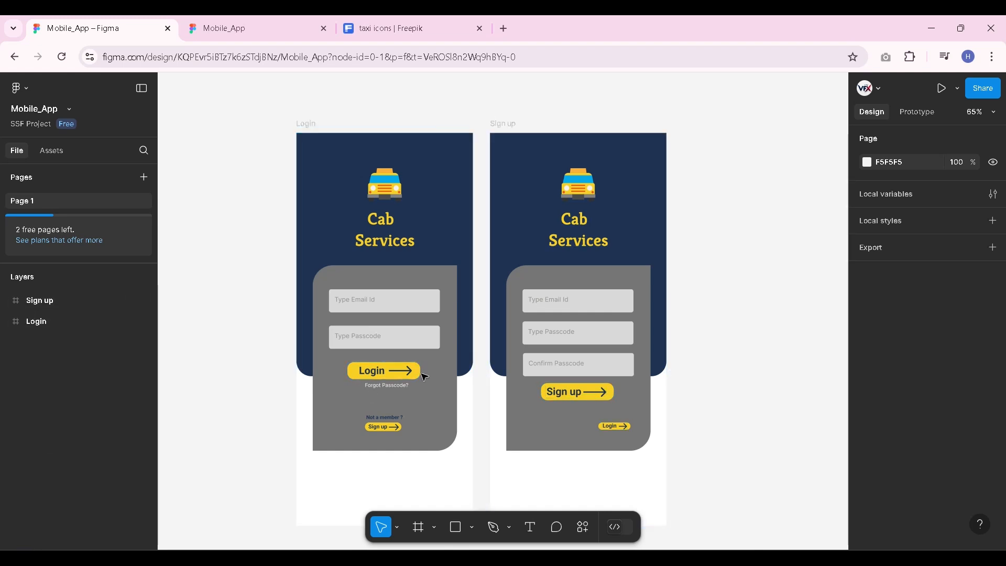
Test the small Sign up button of the Login screen in the prototype preview and return to the design file
left_click(278, 33)
left_click(544, 406)
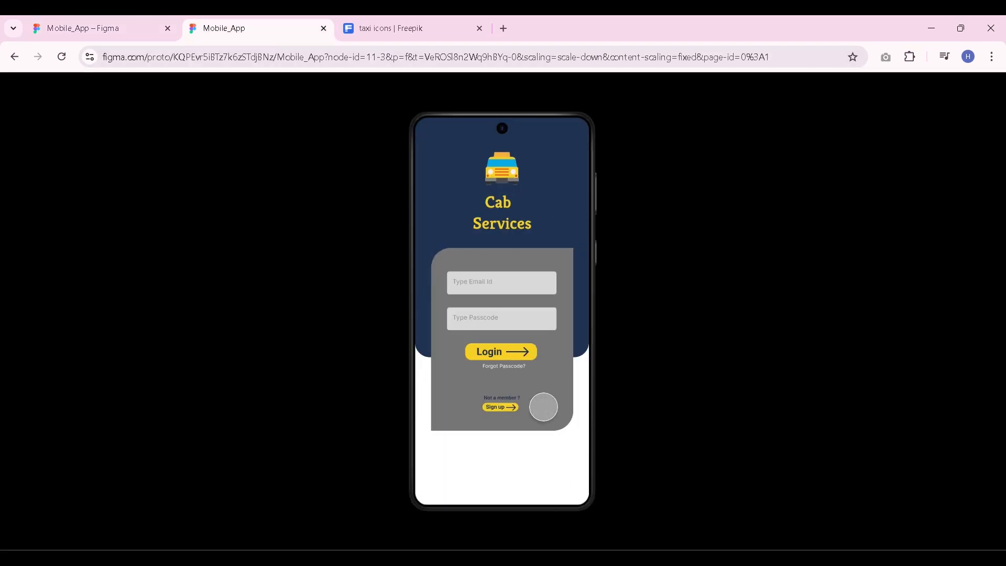
left_click(498, 407)
key("ctrl+shift+Tab")
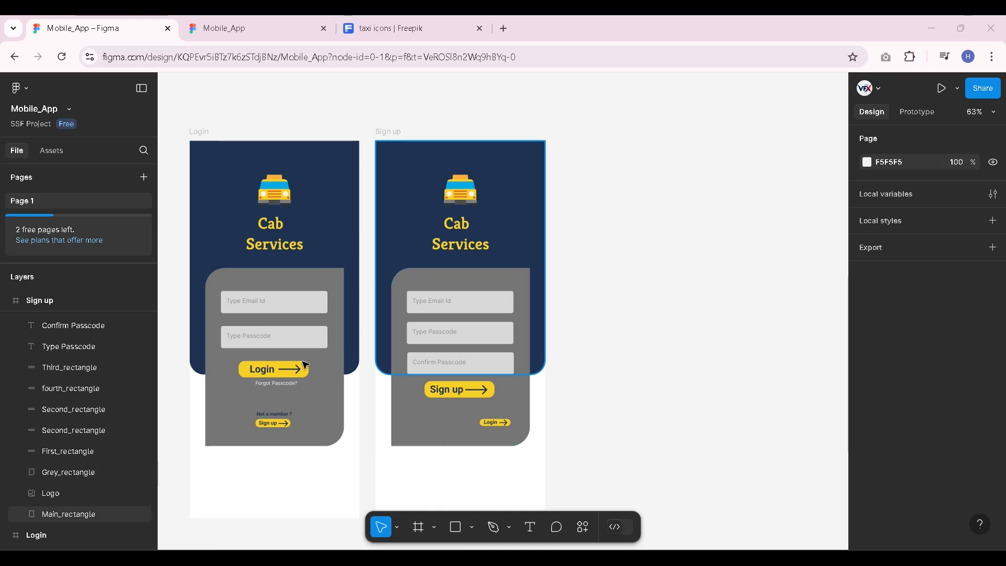
Add an Android Compact frame sized 412 × 508 beside the Sign up screen, level with the tops of the other frames
scroll(272, 397, "up", 5)
scroll(296, 406, "down", 6)
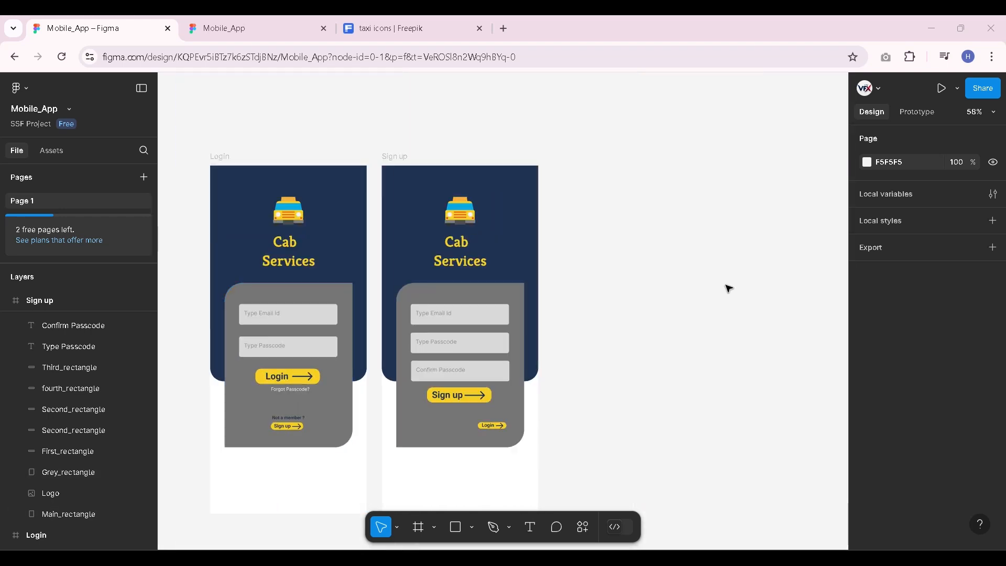
scroll(682, 234, "up", 1)
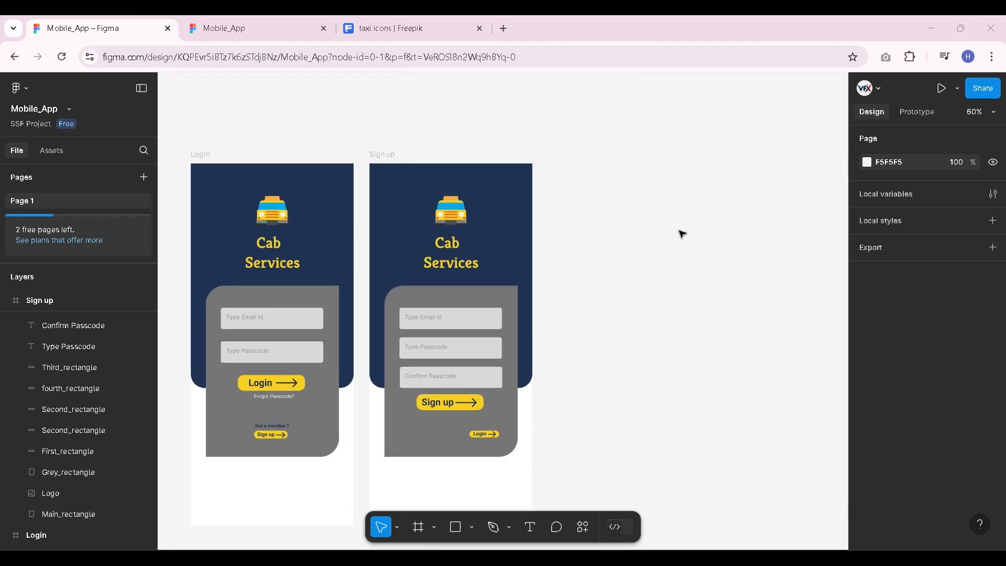
left_click(421, 528)
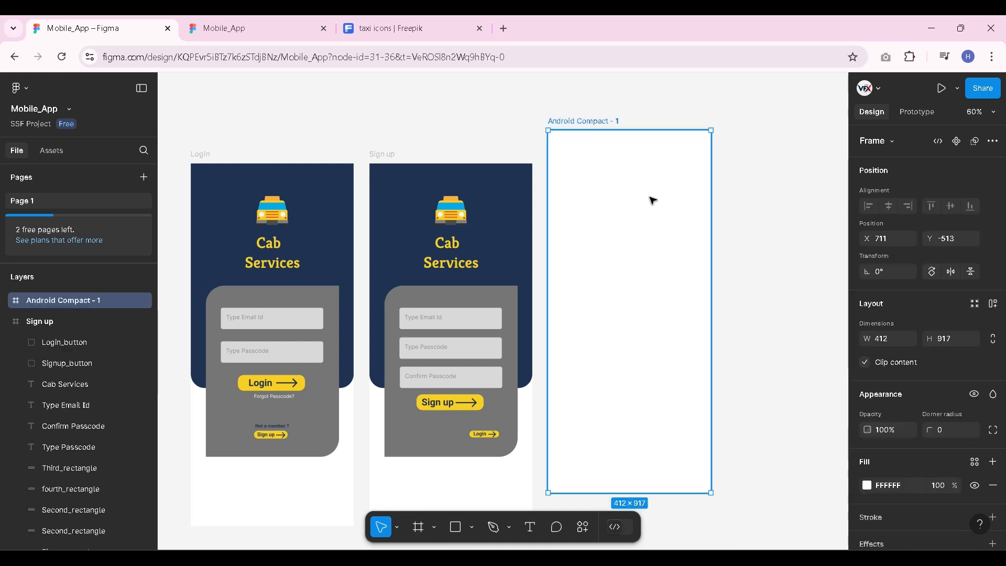
left_click_drag(673, 493, 696, 337)
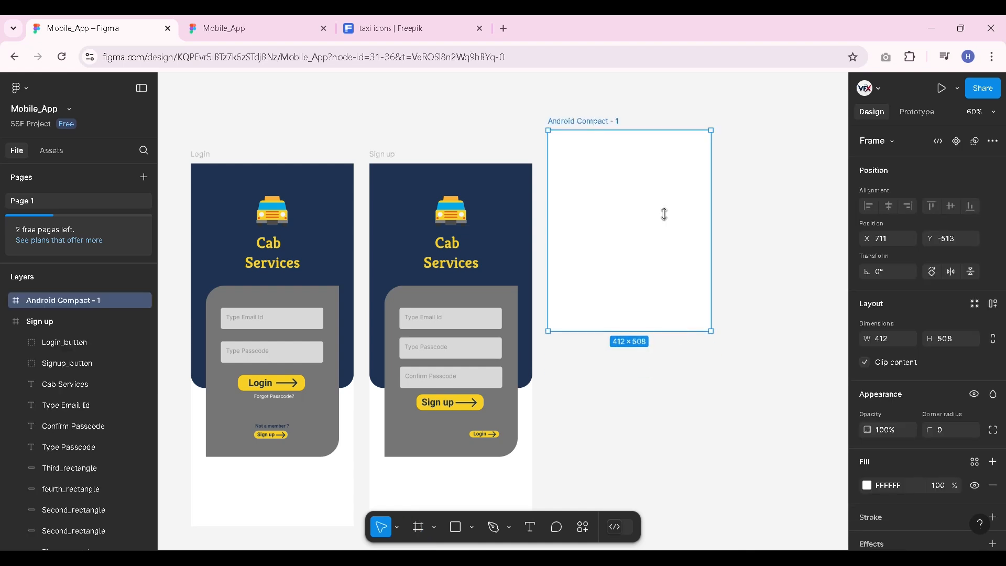
left_click_drag(671, 267, 673, 254)
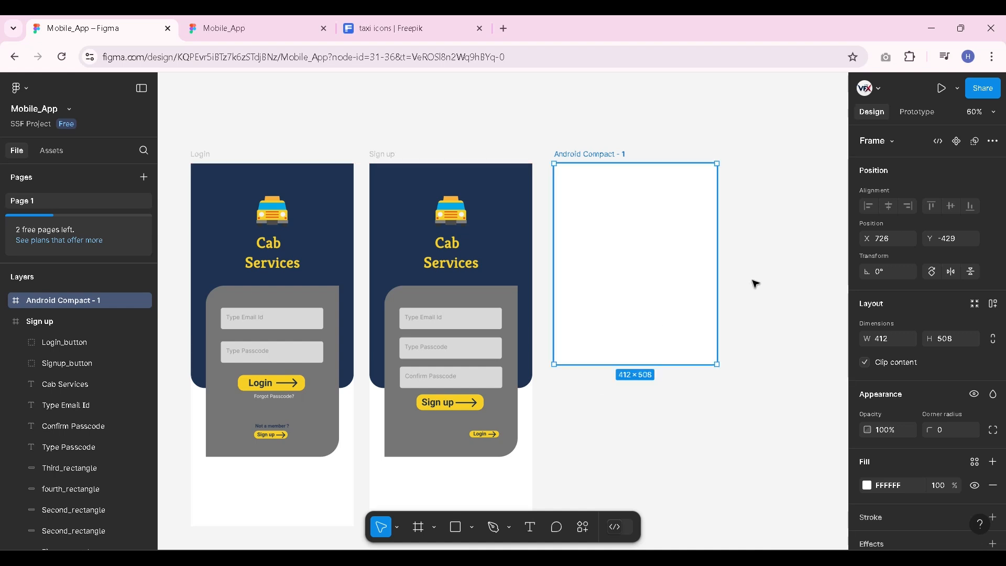
Draw a centred rectangle of about 277 × 292 inside the new frame and round its corners with a radius of 25
scroll(709, 263, "up", 1)
scroll(709, 263, "up", 3)
left_click(764, 276)
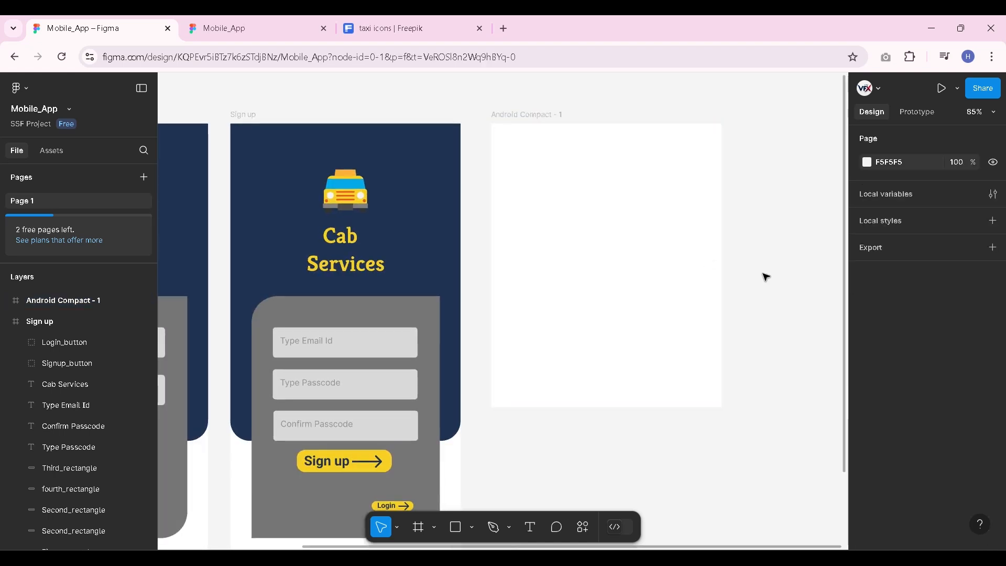
left_click(679, 232)
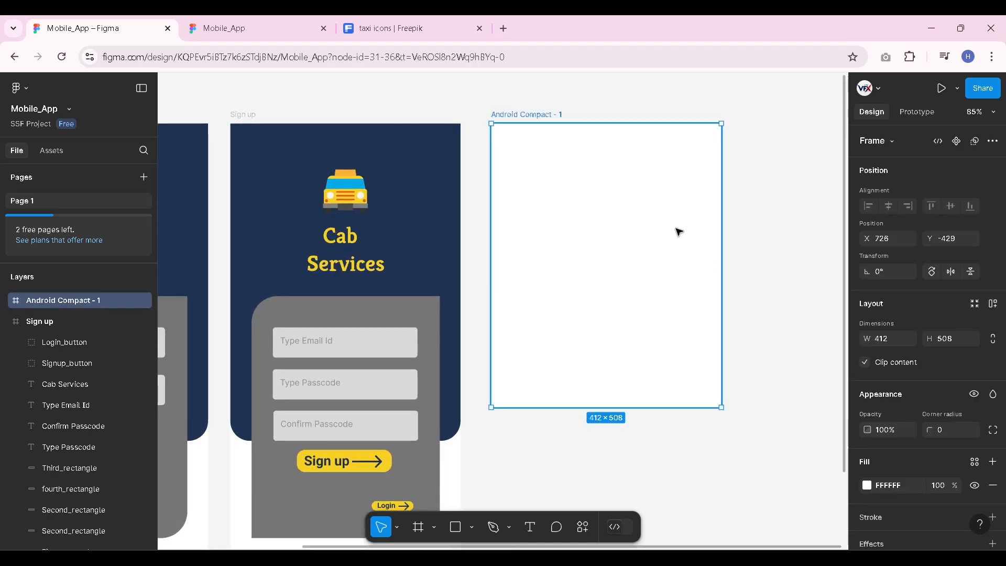
left_click(784, 320)
left_click(454, 528)
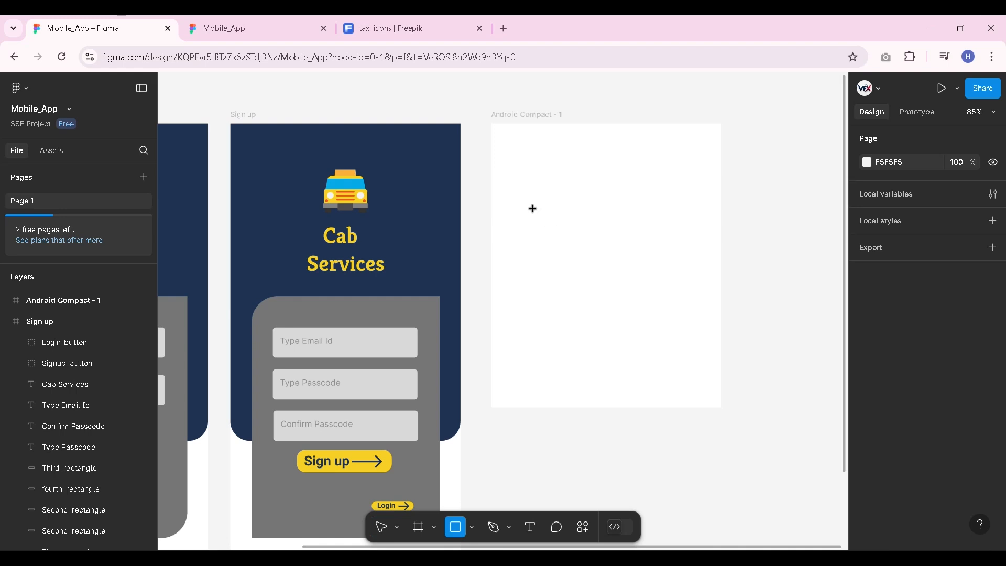
left_click_drag(529, 198, 684, 346)
left_click(650, 305)
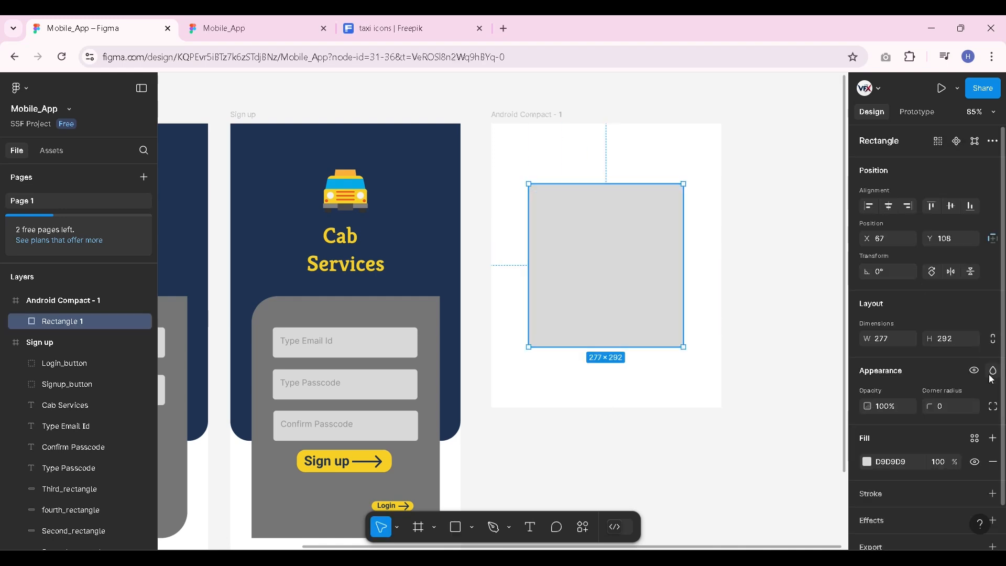
type("25")
key("Return")
left_click(773, 221)
Rename the new Android Compact frame as Forgot Passcode
scroll(623, 168, "up", 1)
left_click(512, 120)
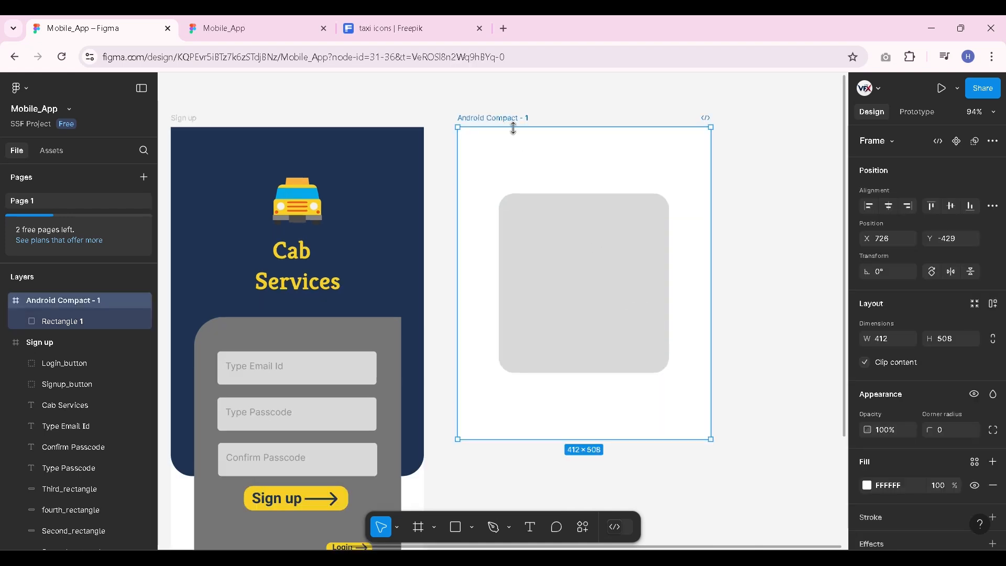
double_click(503, 120)
type("Forgot")
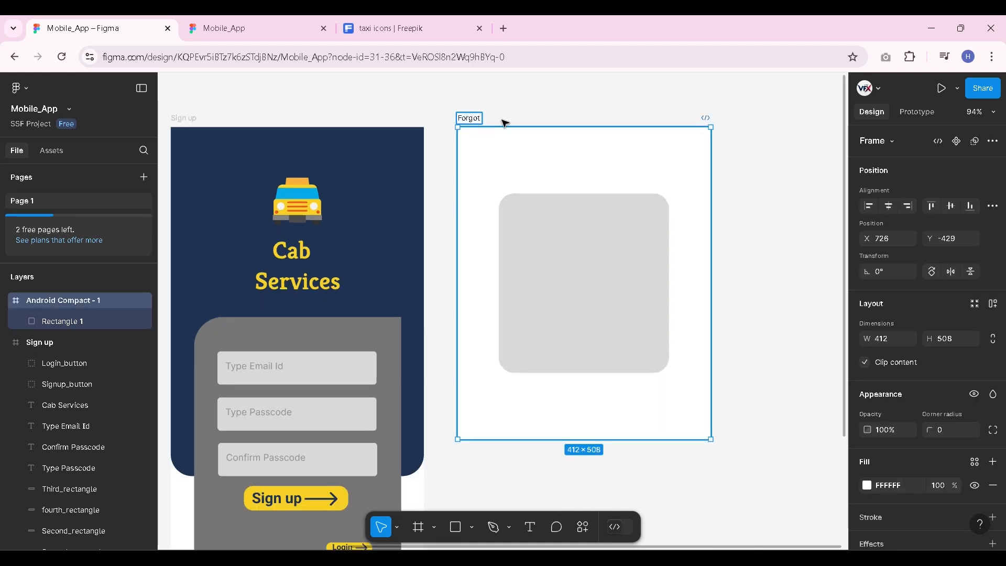
type(" Passw")
left_click(607, 96)
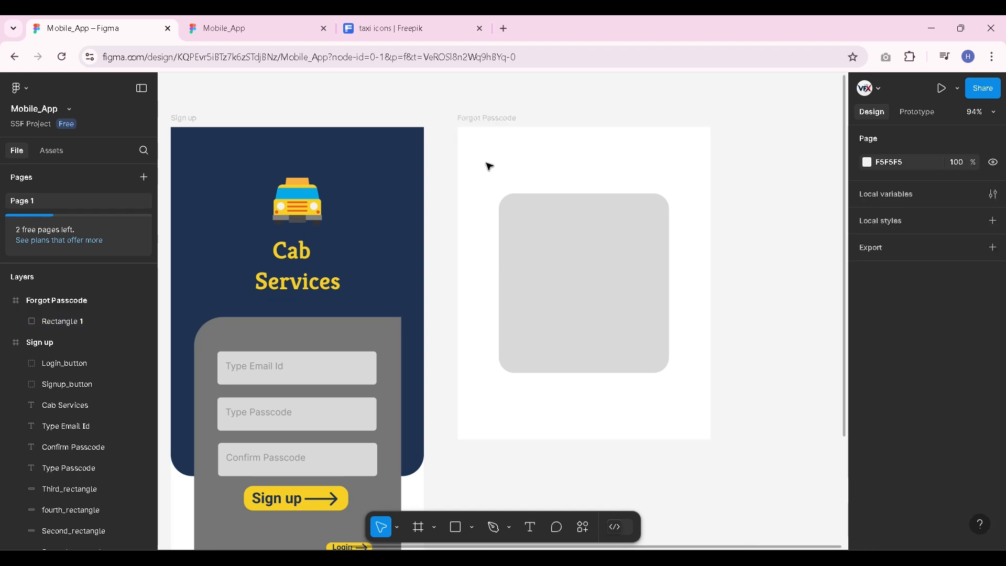
Fill the Forgot Passcode frame with the navy 203354 sampled from the Sign up screen's background
left_click(487, 120)
left_click(865, 486)
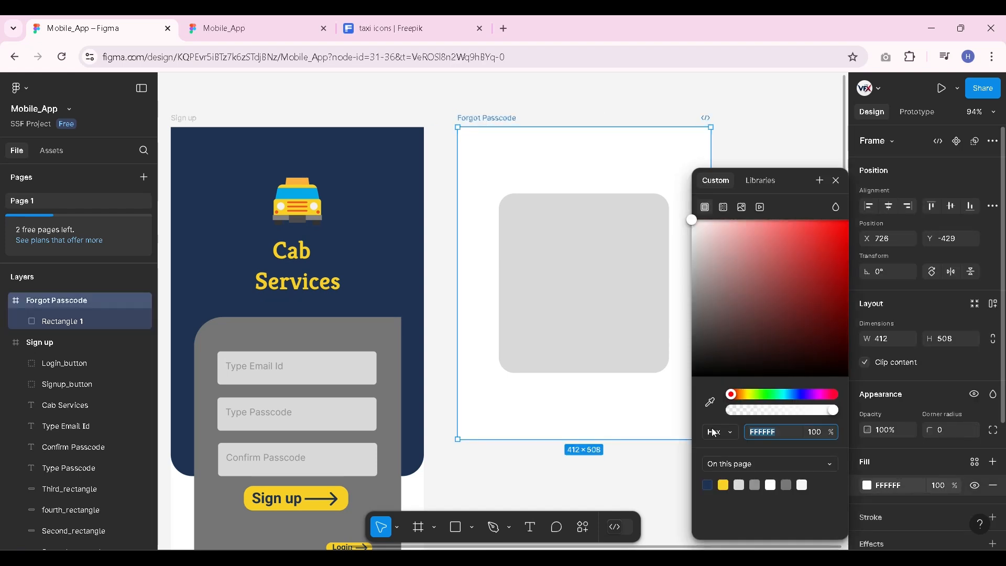
left_click(710, 401)
left_click(394, 181)
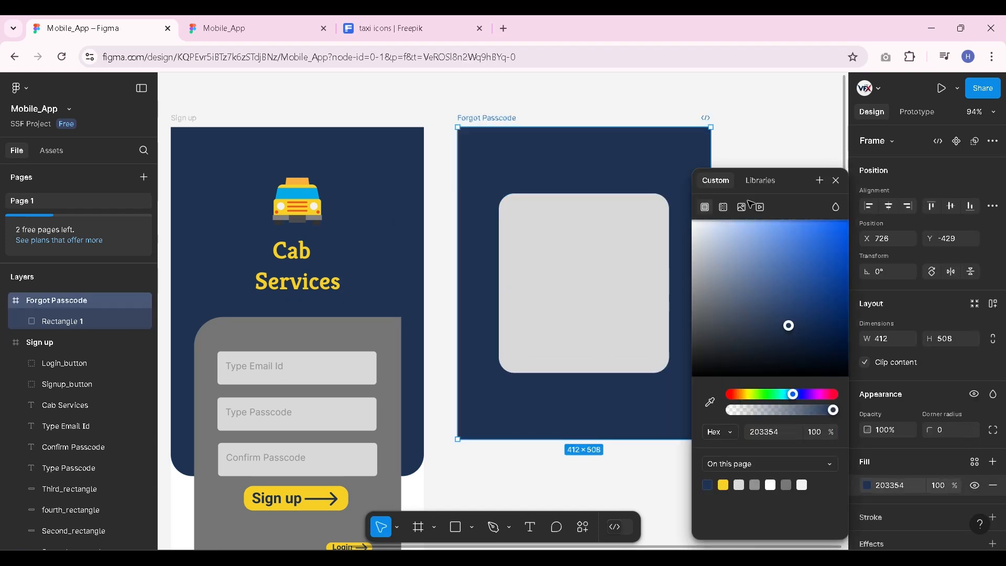
left_click(807, 138)
Examine the Forgot Passcode frame and its rounded rectangle next to the Login and Sign up screens
scroll(666, 335, "down", 1)
scroll(575, 261, "up", 1)
left_click(575, 261)
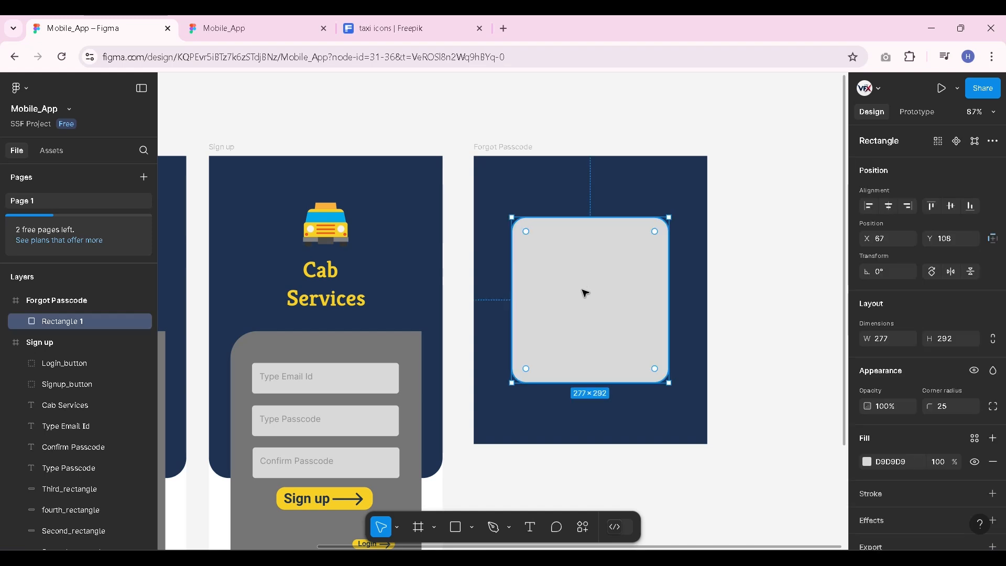
scroll(595, 304, "up", 1)
scroll(649, 326, "down", 2)
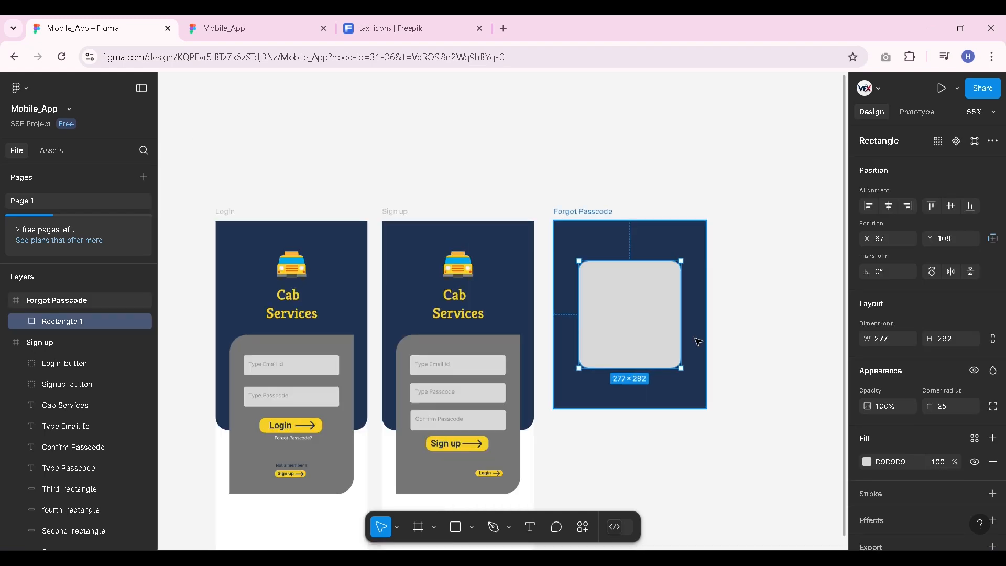
scroll(696, 337, "up", 1)
scroll(650, 346, "down", 1)
scroll(651, 339, "down", 2)
scroll(503, 367, "up", 1)
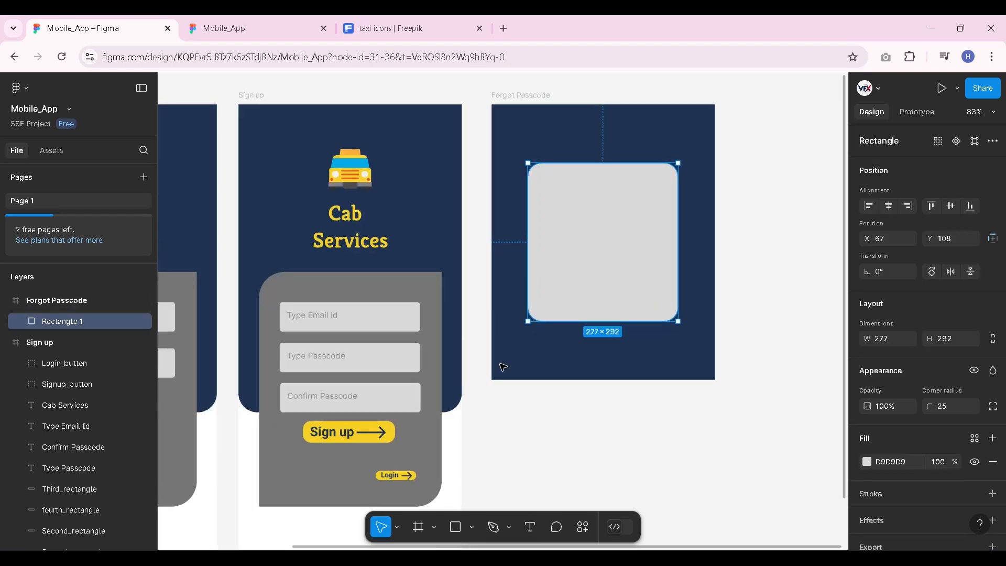
left_click(763, 298)
Add the heading "Forgot your passcode" in Roboto Bold 24 and place it centred near the rounded rectangle's upper edge
left_click(652, 245)
scroll(647, 224, "up", 2)
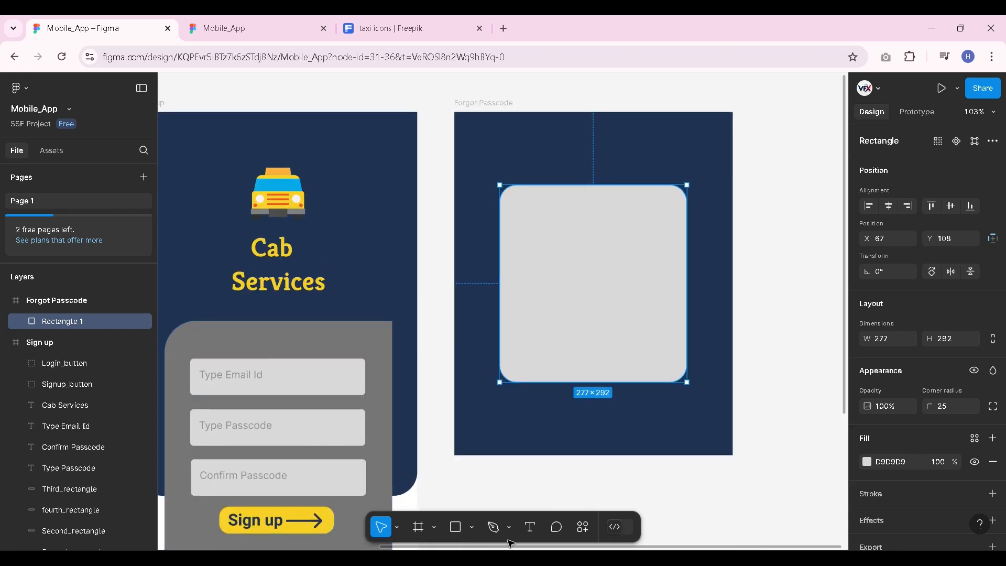
key("t")
left_click(562, 280)
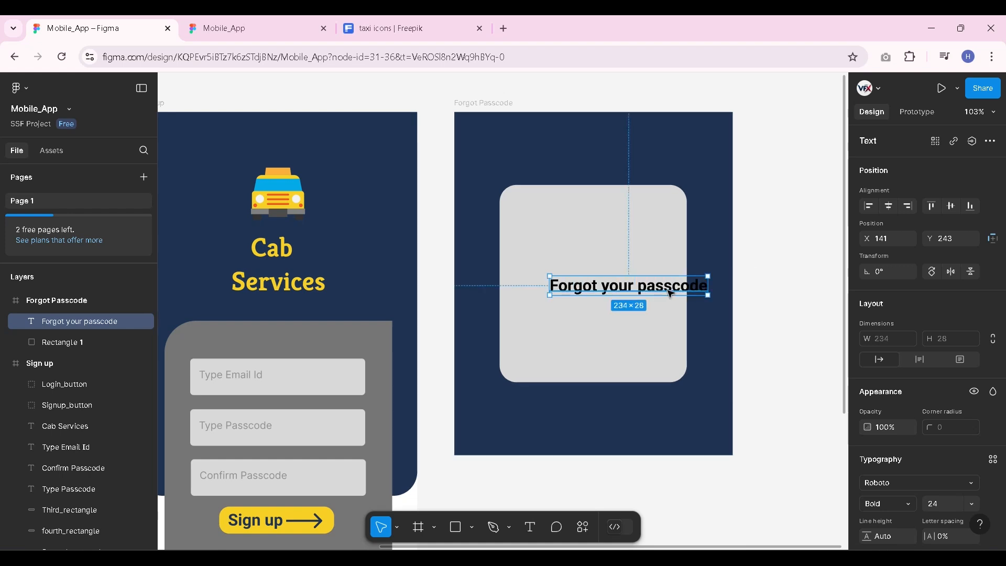
left_click_drag(666, 290, 629, 223)
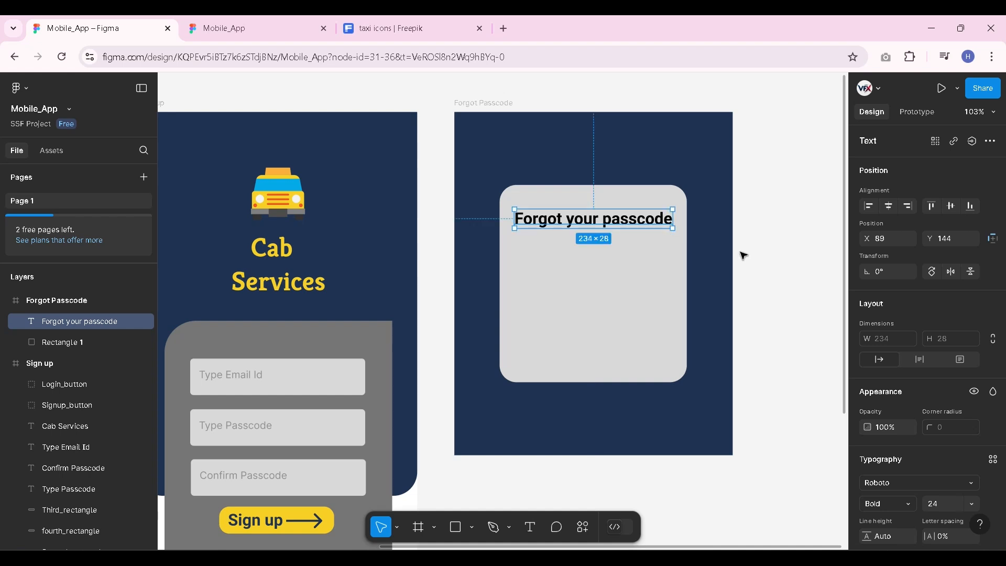
Add the text "Please enter your email id you'd like your passcode reset information send to" in smaller grey letters below the heading
key("Return")
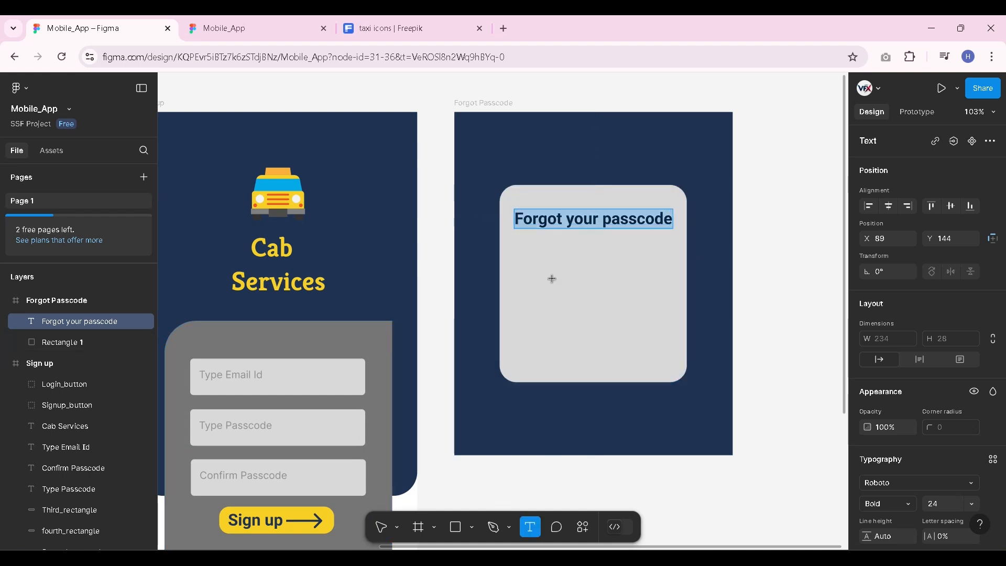
left_click(549, 268)
type("Please")
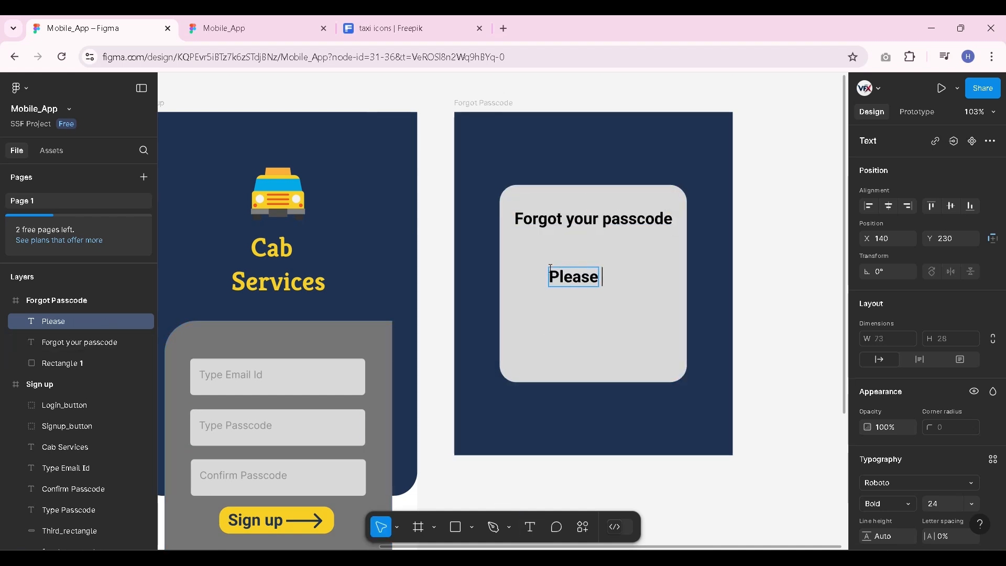
type(" enter your eam")
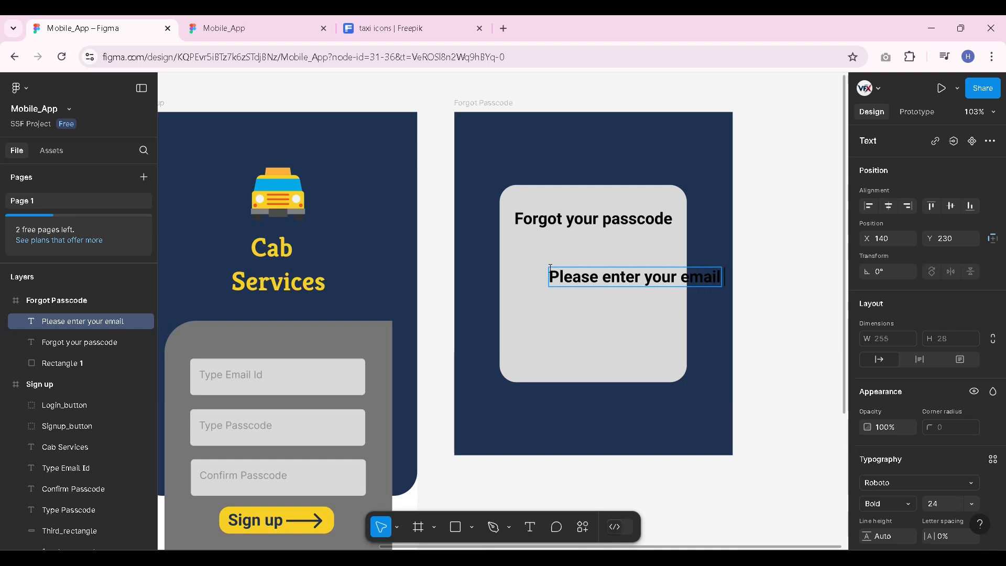
type("il id")
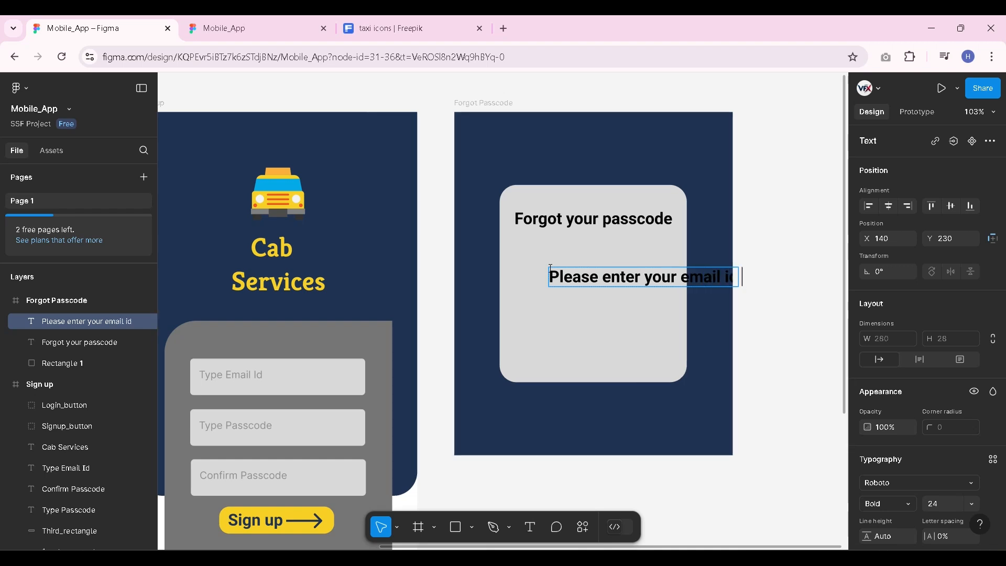
left_click(762, 347)
left_click_drag(675, 279, 617, 271)
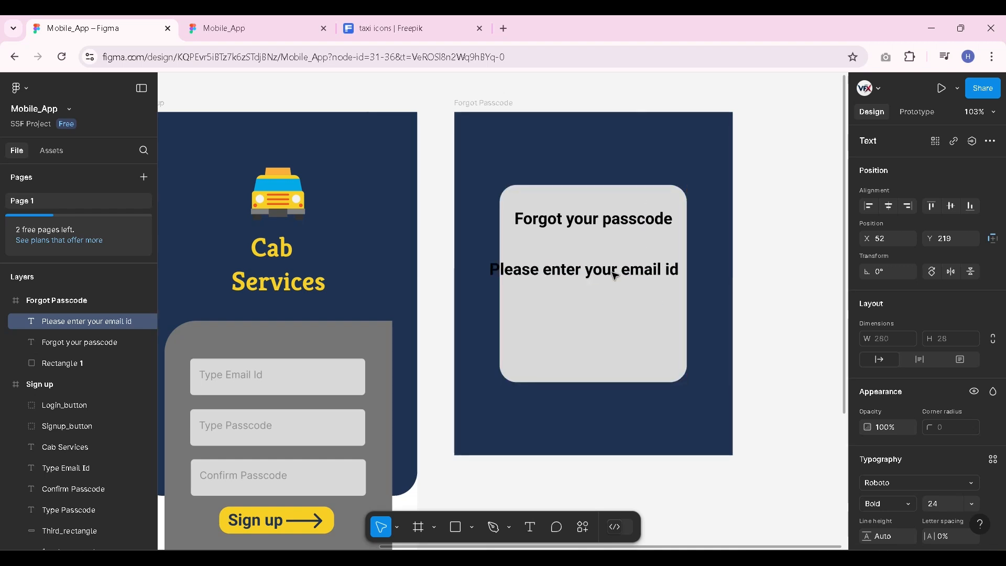
double_click(617, 271)
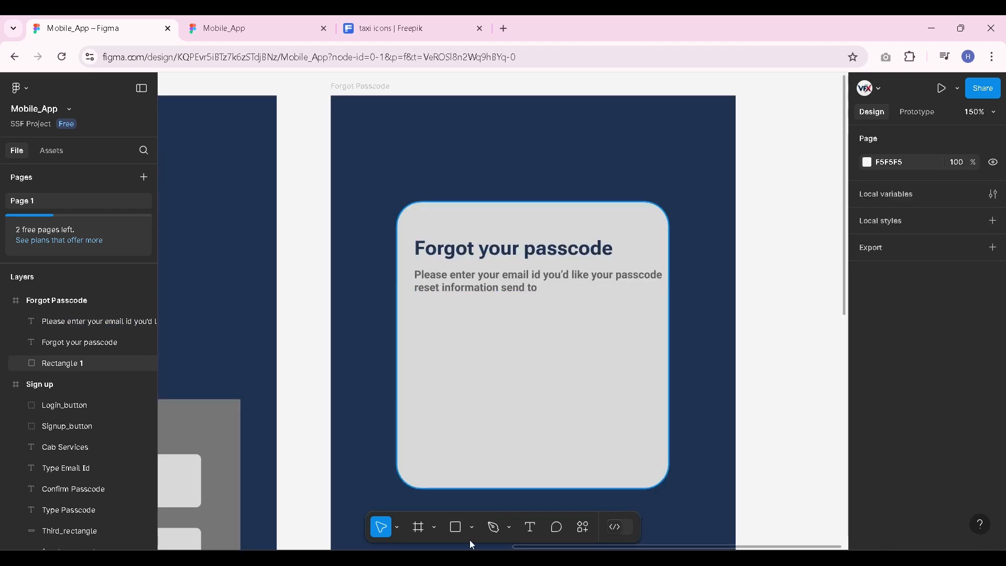
Draw a button rectangle of about 155 × 26 in the card's lower part and fill it with the page's yellow F8CF26
key("r")
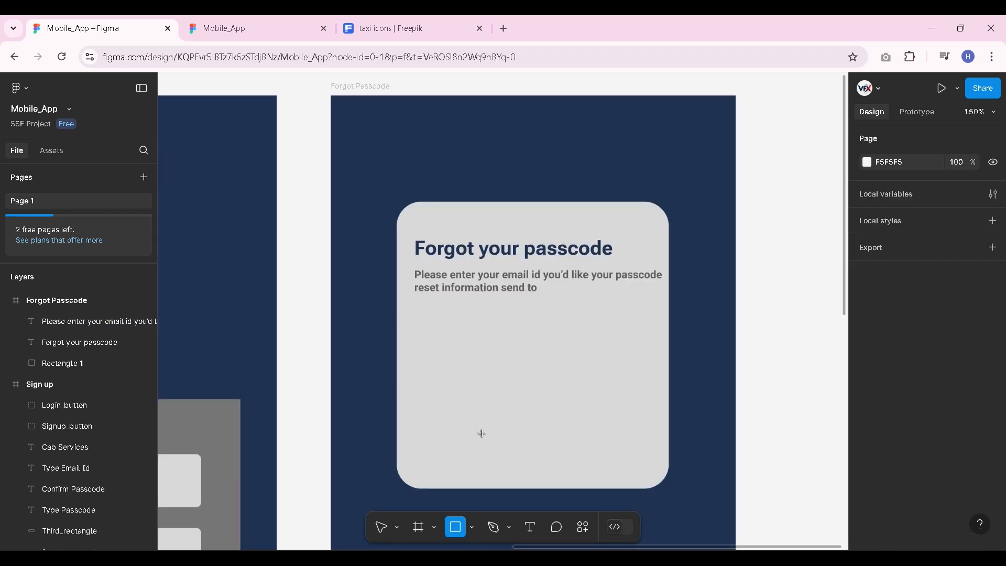
left_click_drag(453, 376, 606, 403)
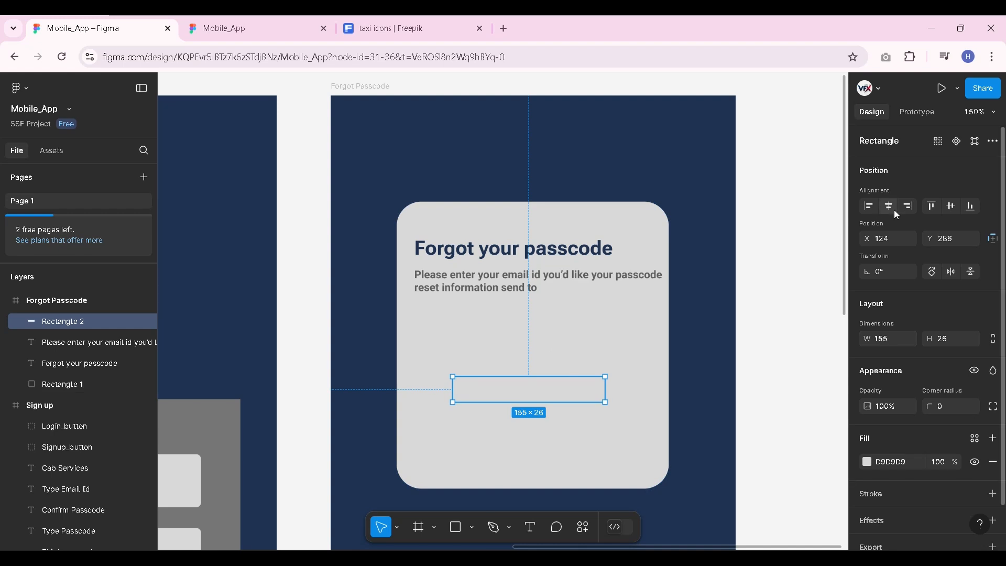
left_click(868, 462)
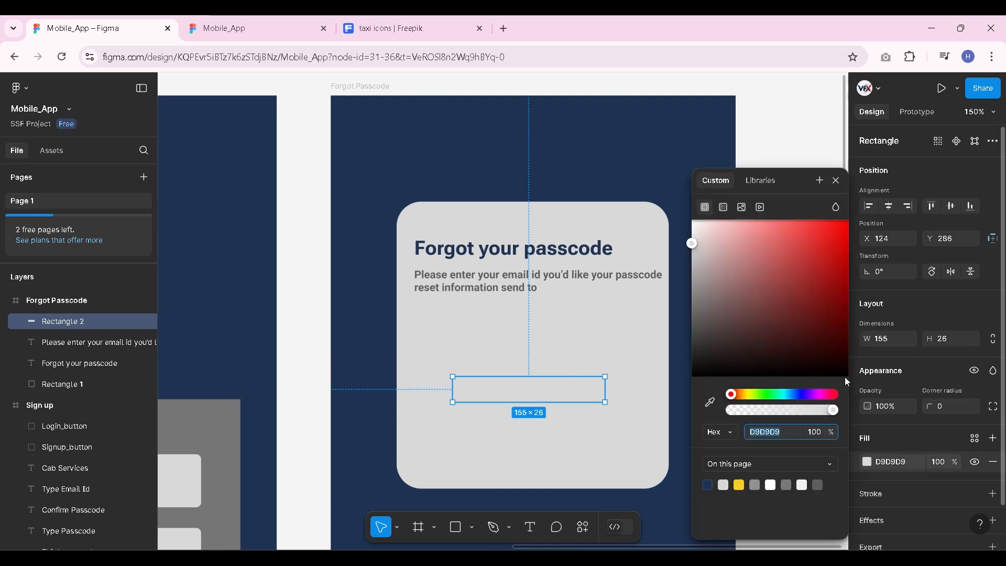
left_click_drag(809, 299, 716, 335)
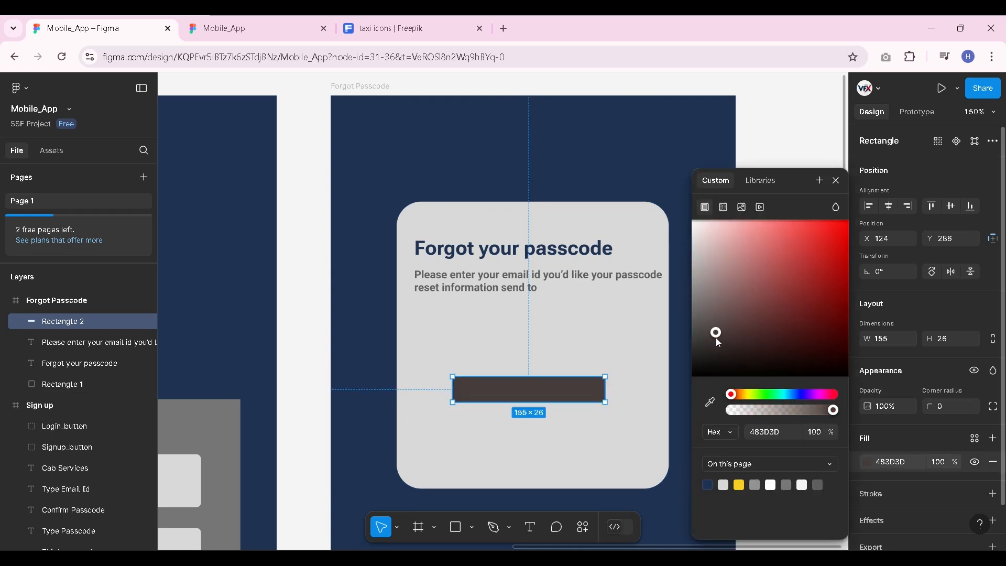
left_click(744, 480)
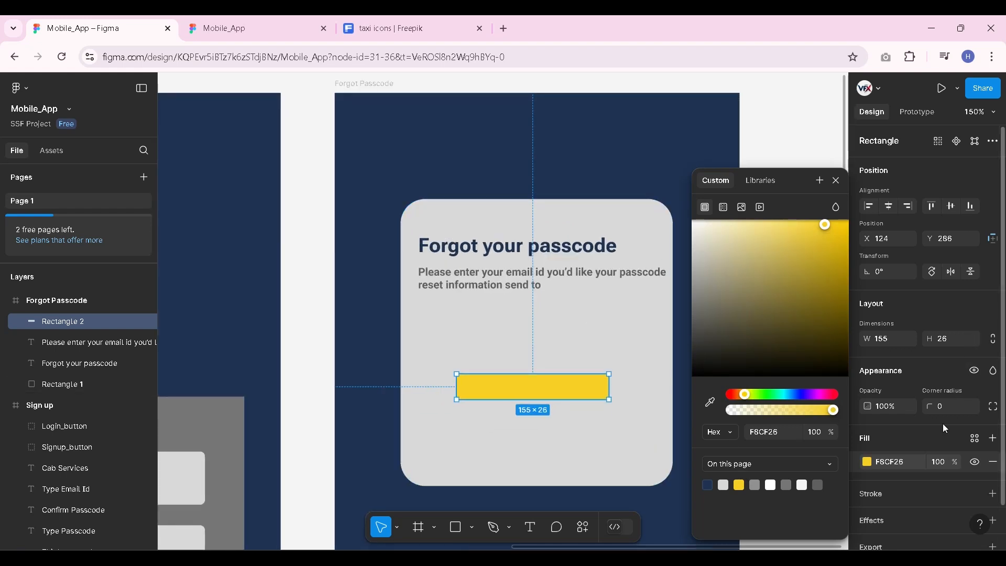
Set the yellow button rectangle's corner radius to 15 and add the text "enter email address" above it
type("15")
key("Return")
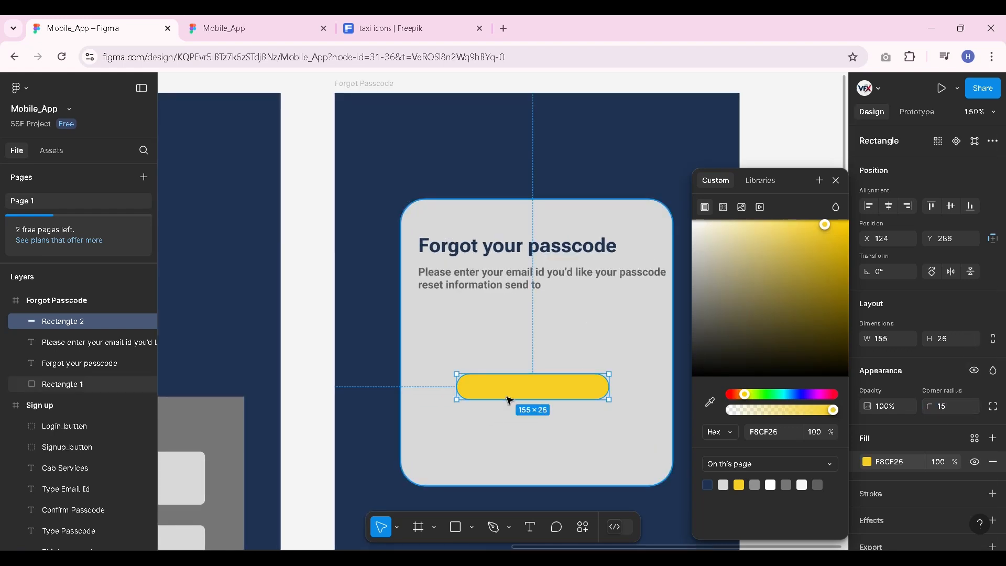
key("t")
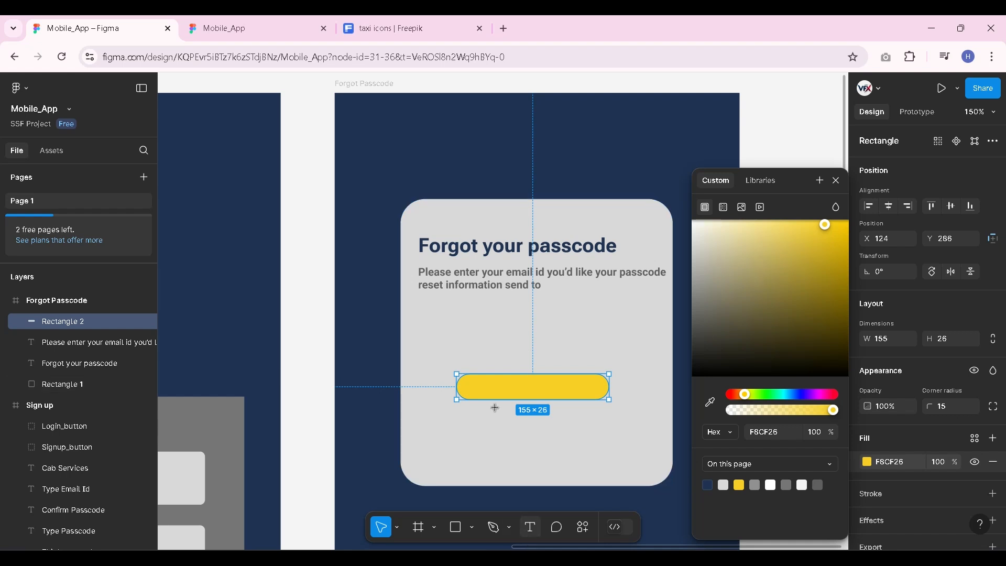
left_click(469, 351)
type("Email address")
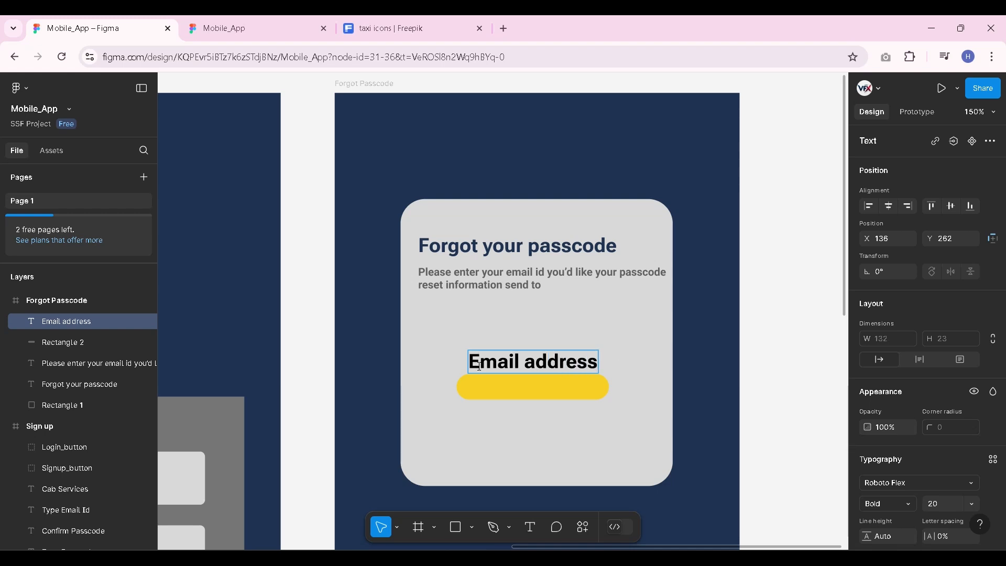
key("BackSpace")
type("ee")
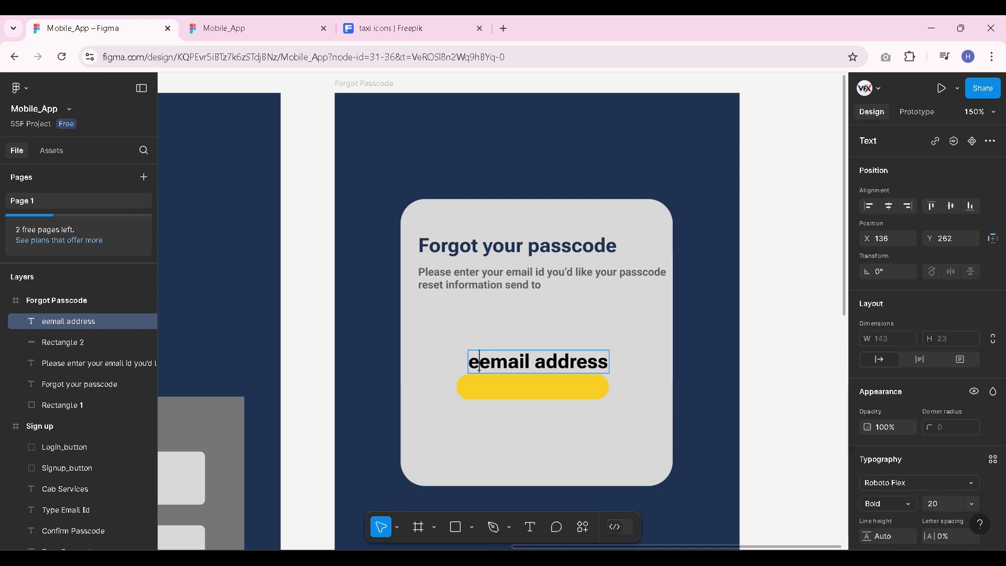
type("nter")
key("Escape")
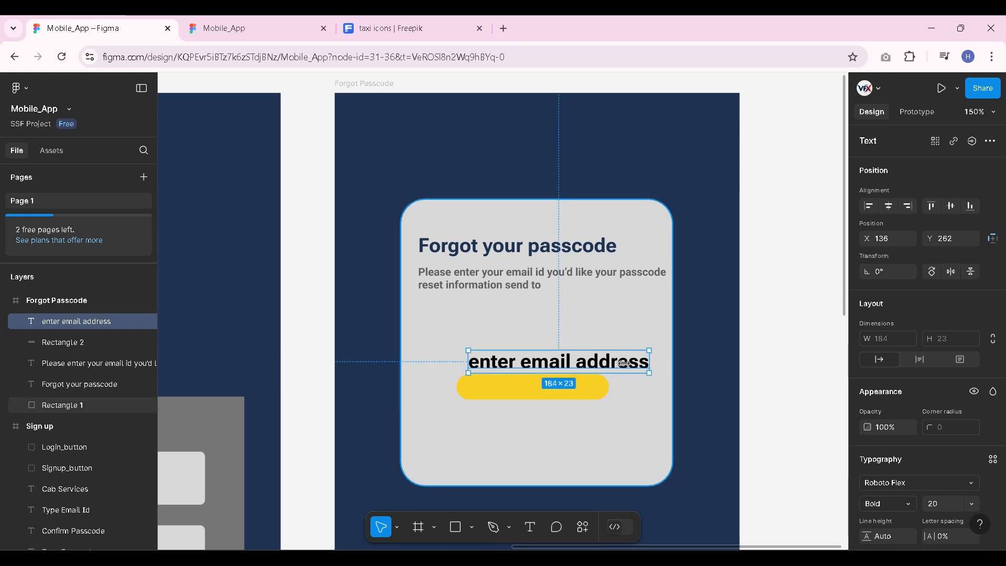
Move the "enter email address" label up towards the card's left edge and set it to size 11, ExtraLight
left_click_drag(558, 361, 495, 336)
scroll(899, 477, "down", 4)
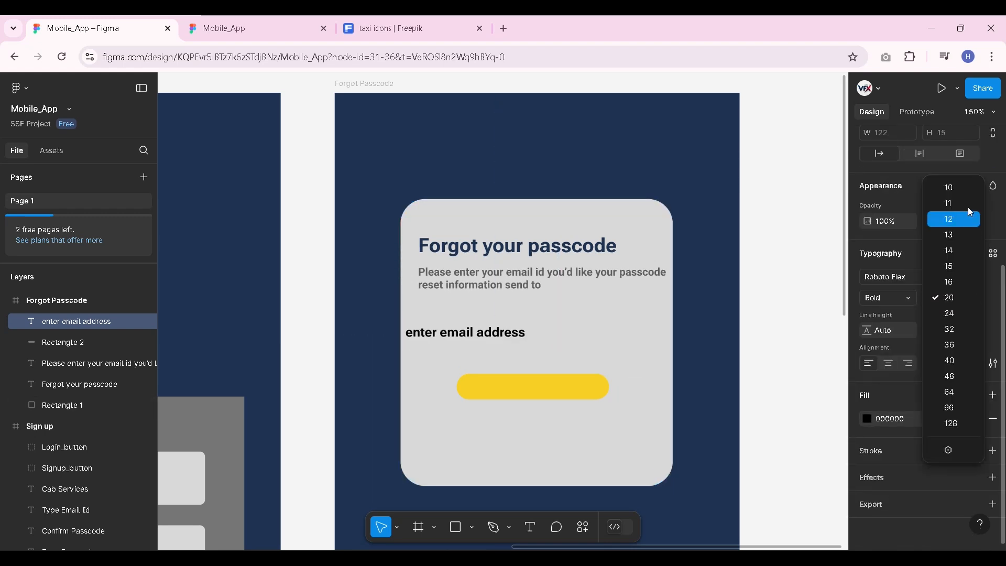
left_click(967, 206)
left_click(904, 301)
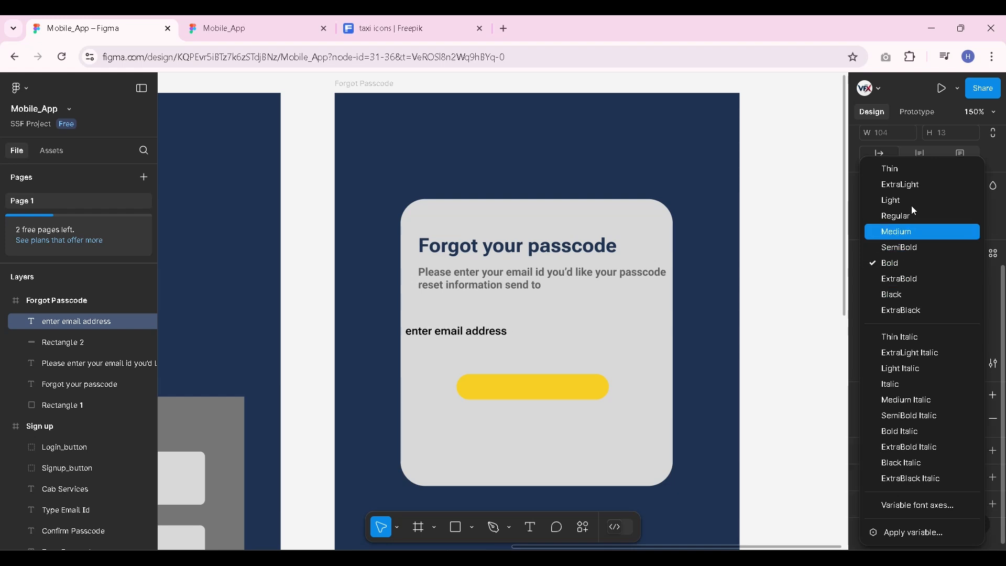
left_click(920, 184)
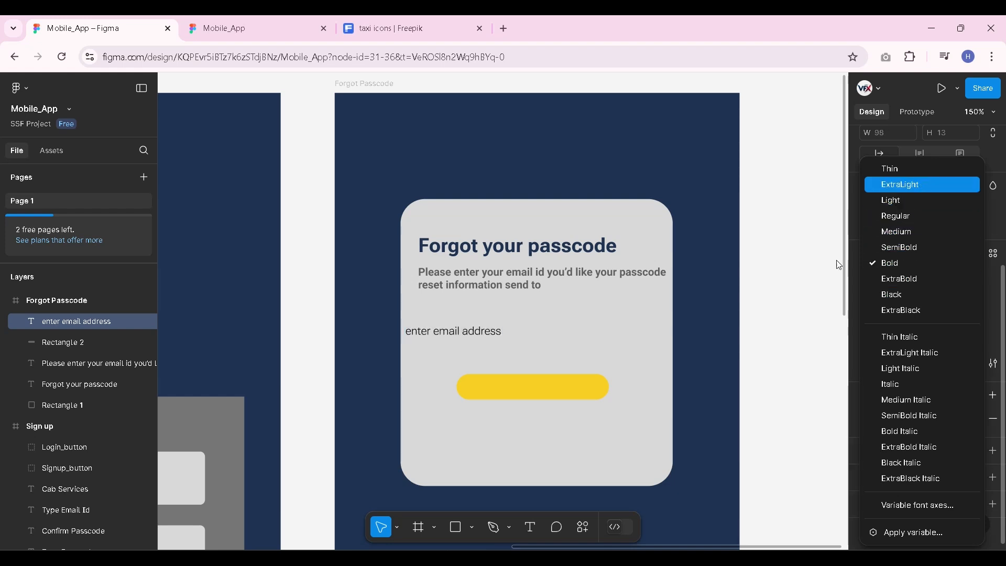
Set the grey instruction text to Light weight and line the "enter email address" label up below it
double_click(595, 274)
left_click(911, 298)
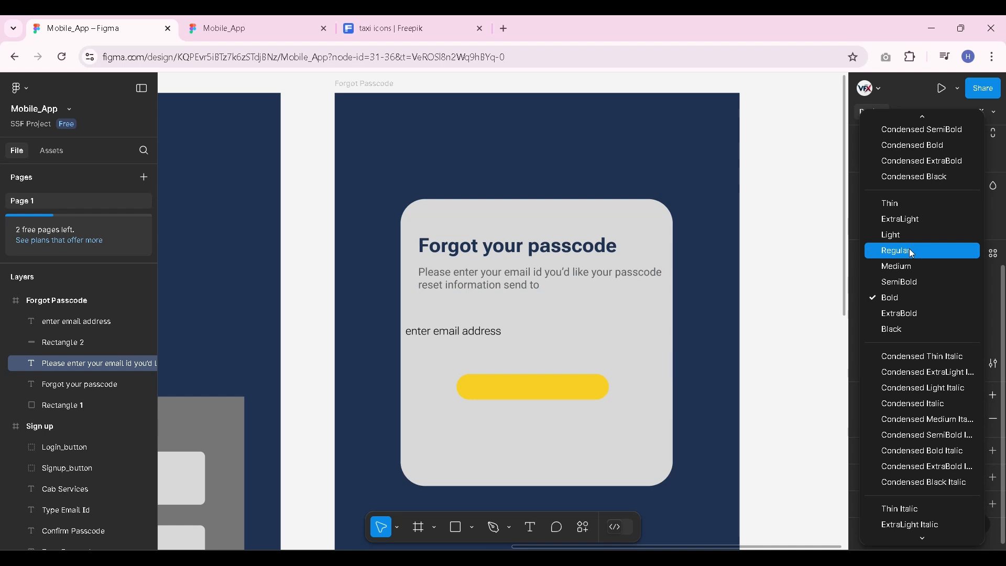
left_click(909, 241)
left_click(474, 332)
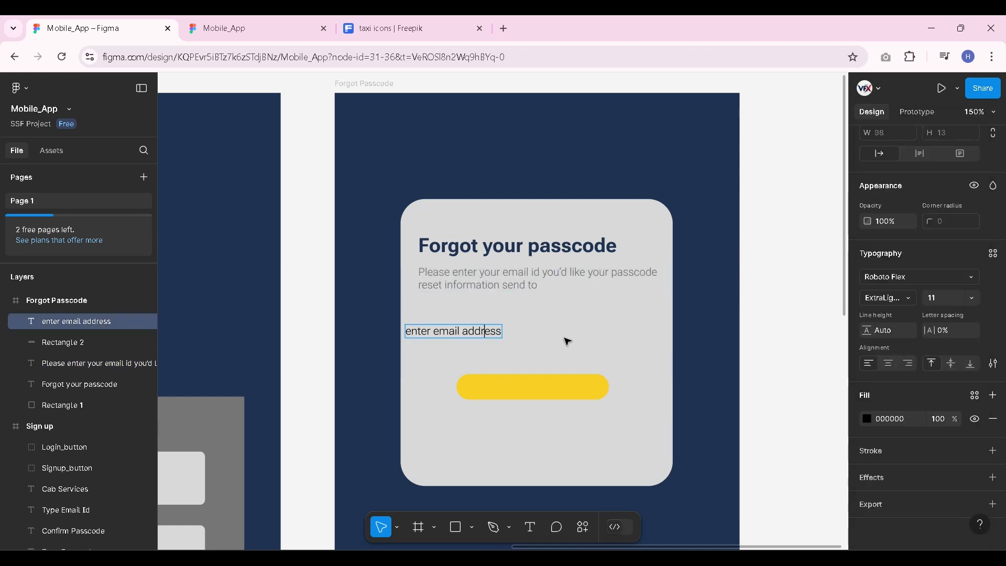
left_click_drag(502, 334, 499, 330)
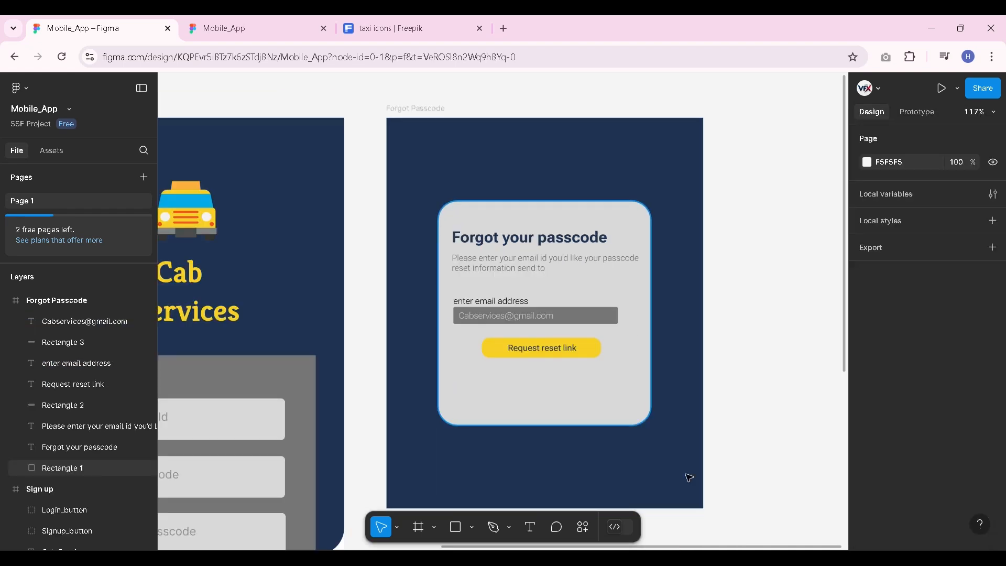
scroll(569, 299, "up", 5, "ctrl")
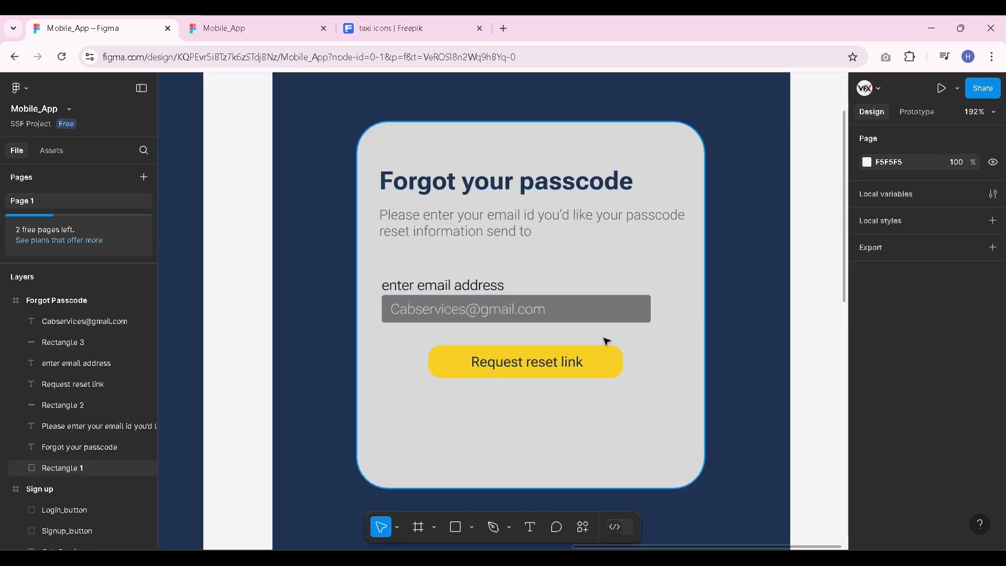
scroll(663, 373, "down", 8, "ctrl")
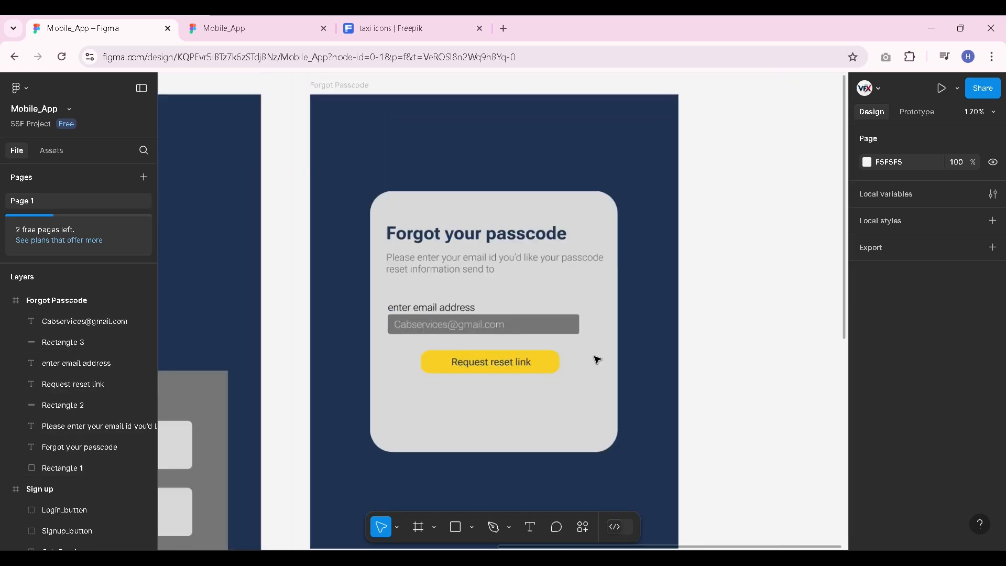
scroll(633, 348, "up", 6, "ctrl")
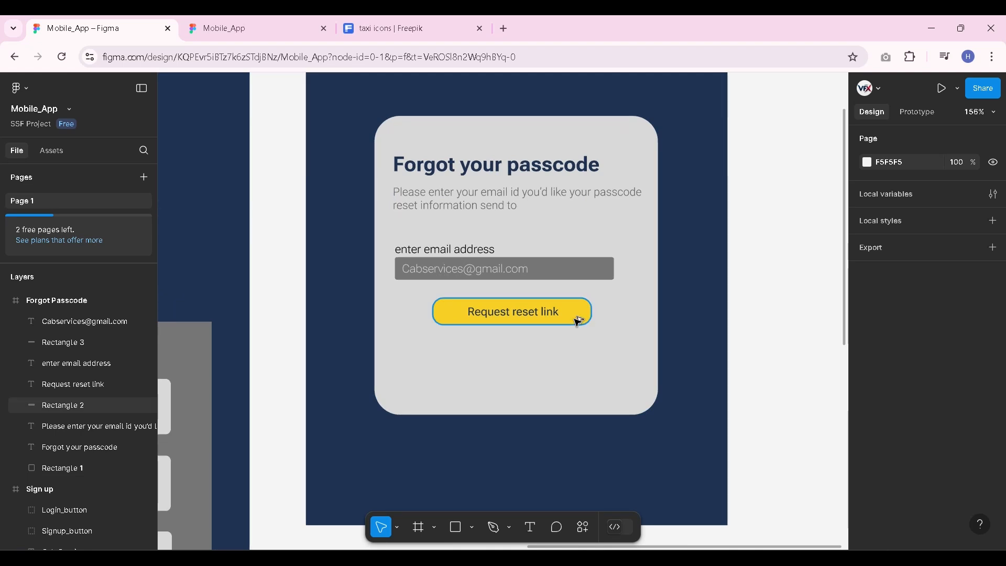
left_click_drag(578, 326, 579, 378, "alt")
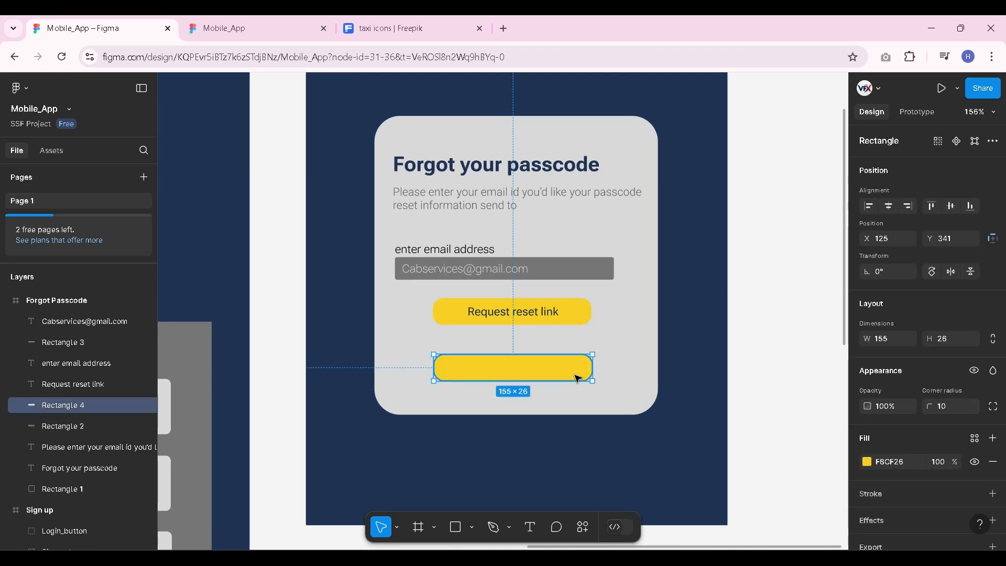
key("Delete")
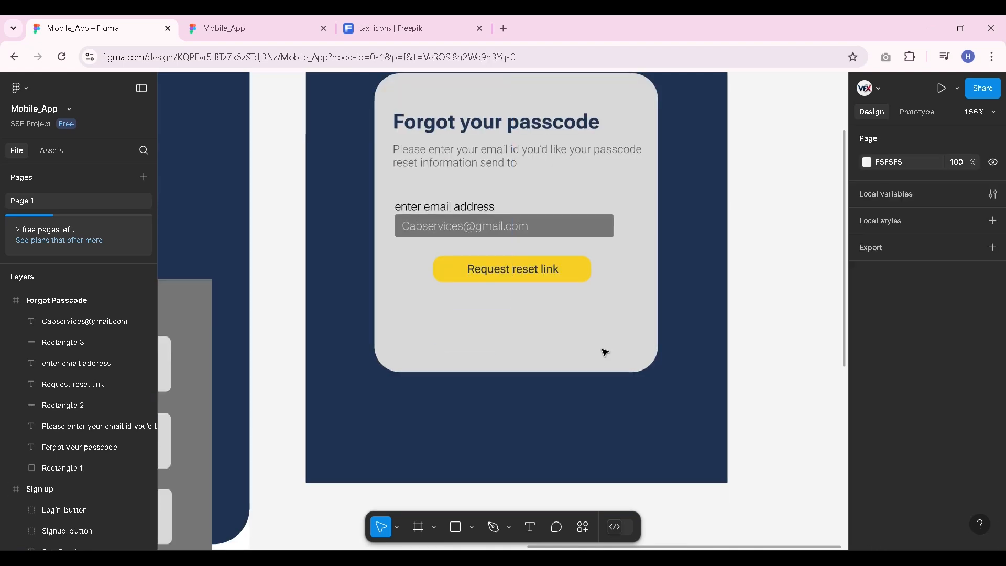
Copy the small Login button label and its yellow rectangle from the Sign up frame into the Forgot Passcode card's lower part
scroll(485, 417, "down", 6, "ctrl")
scroll(241, 449, "up", 1, "ctrl")
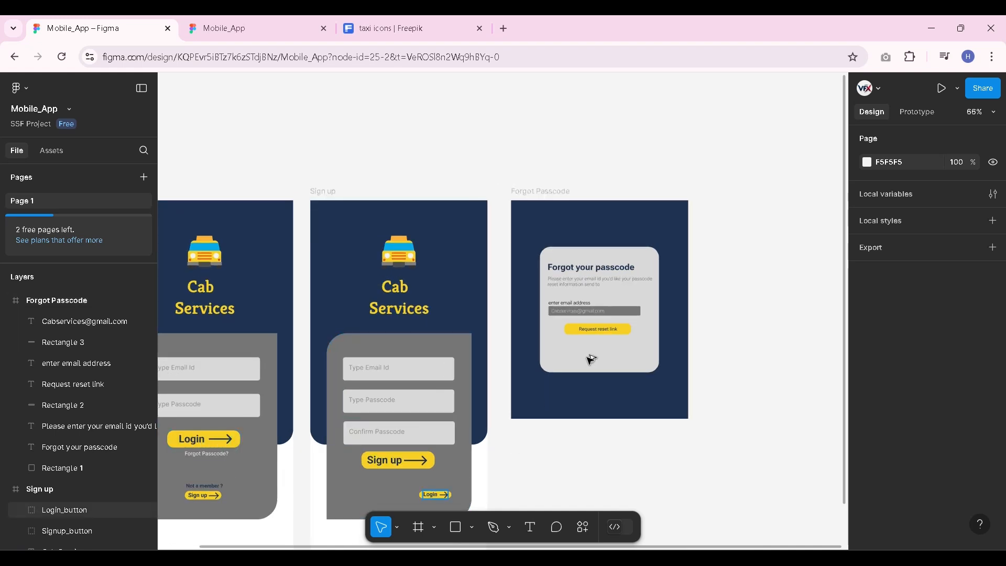
left_click_drag(591, 360, 593, 358, "alt")
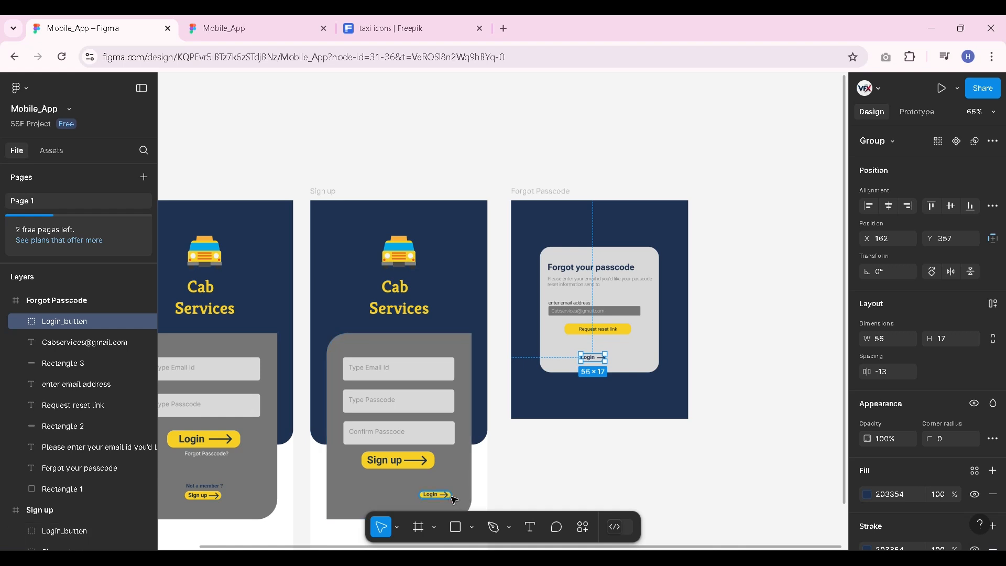
left_click_drag(454, 498, 611, 361, "alt")
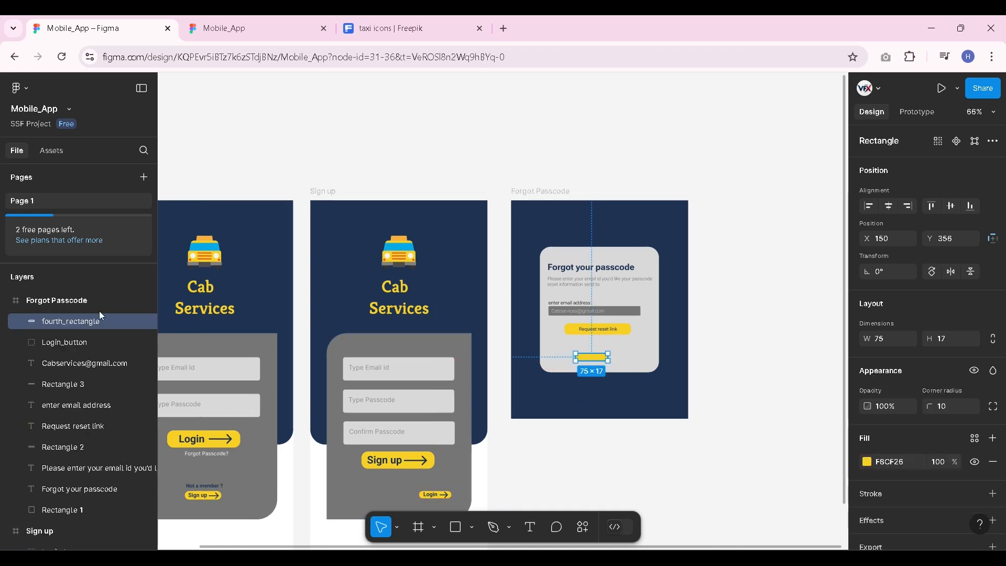
Reorder the copied fourth_rectangle layer so that it lies behind the Login_button group but above the card's Rectangle 1
left_click_drag(90, 514, 89, 520)
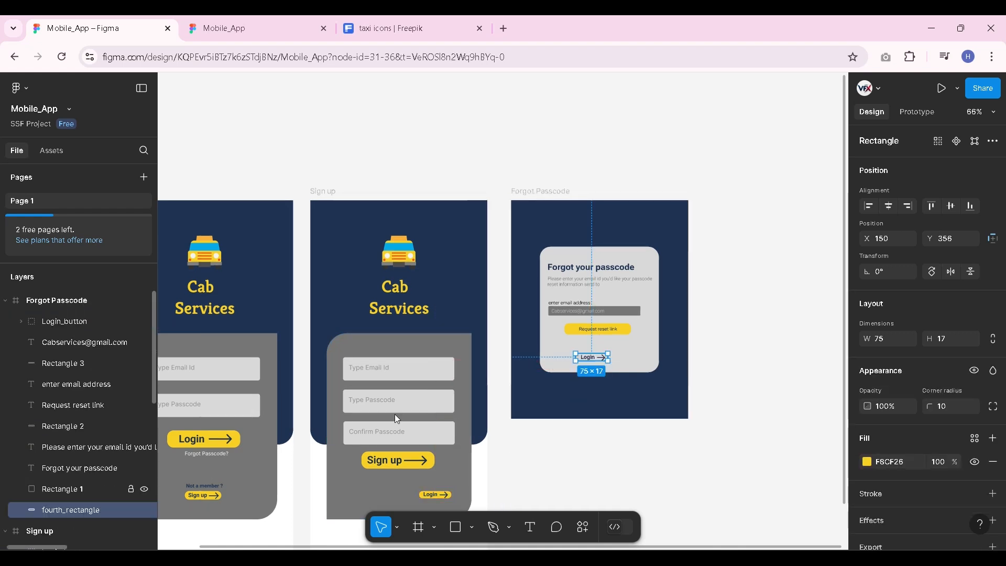
scroll(603, 365, "up", 5)
left_click_drag(88, 467, 98, 425)
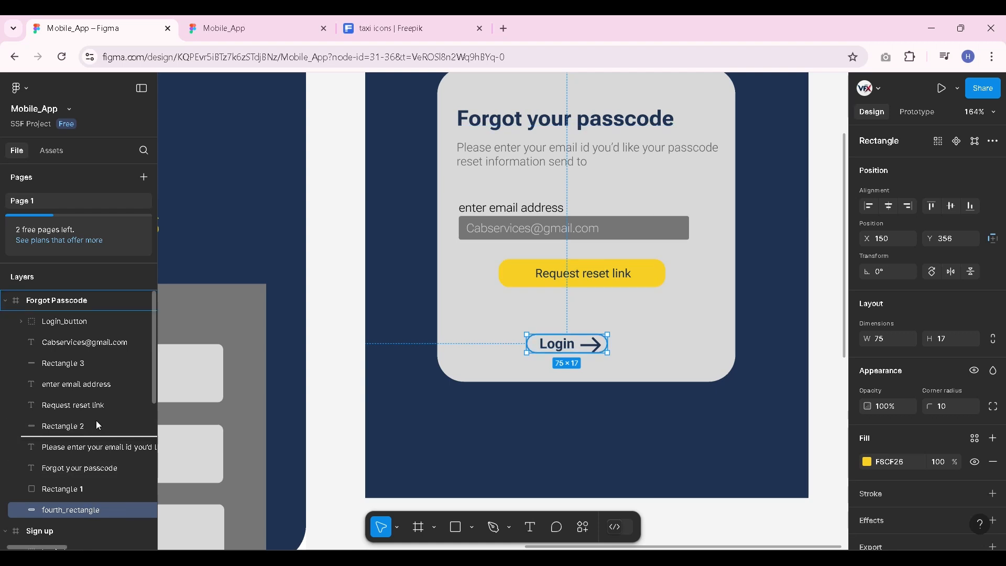
left_click_drag(100, 358, 129, 361)
scroll(570, 346, "up", 3)
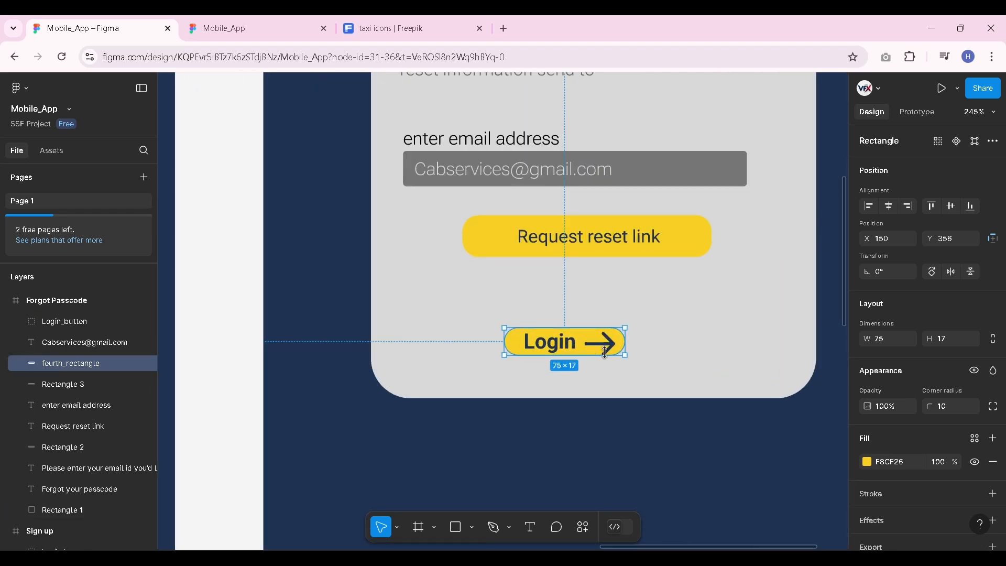
Move the copied Login button up a little, closer to the "Request reset link" button
scroll(424, 342, "down", 3)
scroll(593, 312, "up", 3)
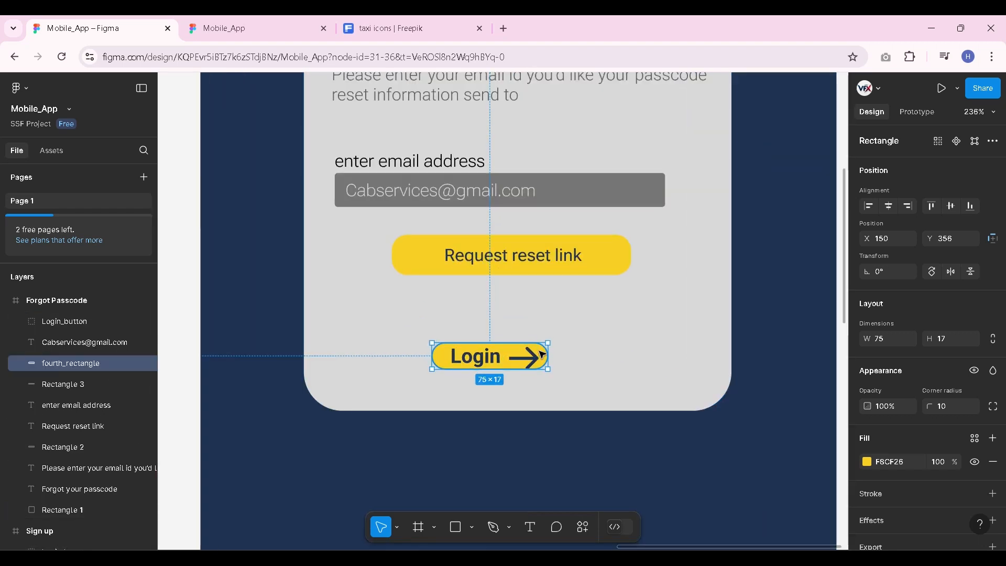
mouse_move(543, 355)
left_mouse_down()
mouse_move(561, 331)
mouse_move(539, 346)
mouse_move(545, 338)
left_mouse_up()
left_click(641, 443)
scroll(607, 384, "down", 5)
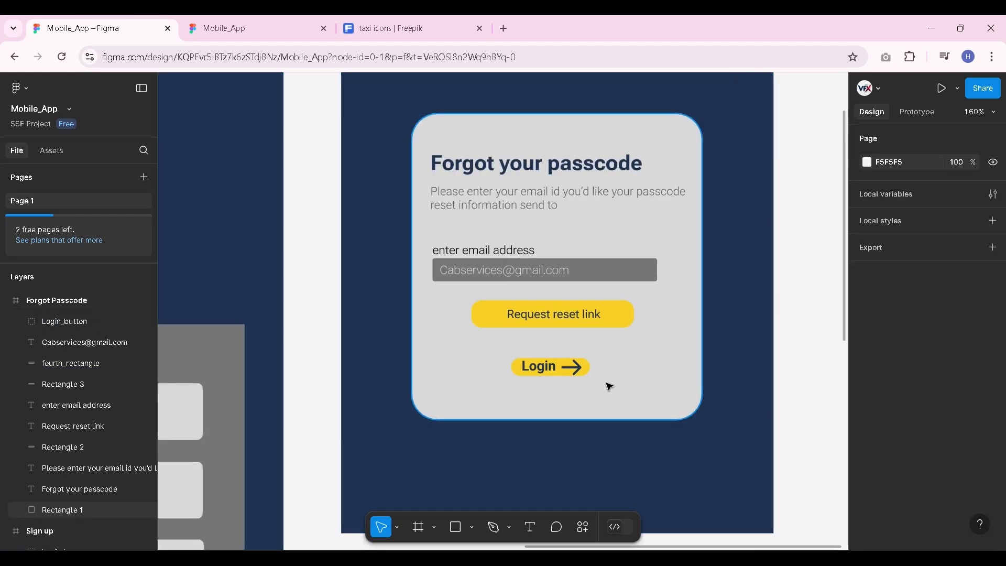
Widen the Login button's yellow rectangle to the left, to about 113 × 17
scroll(541, 371, "up", 8)
left_click(485, 367)
left_click_drag(478, 367, 393, 363)
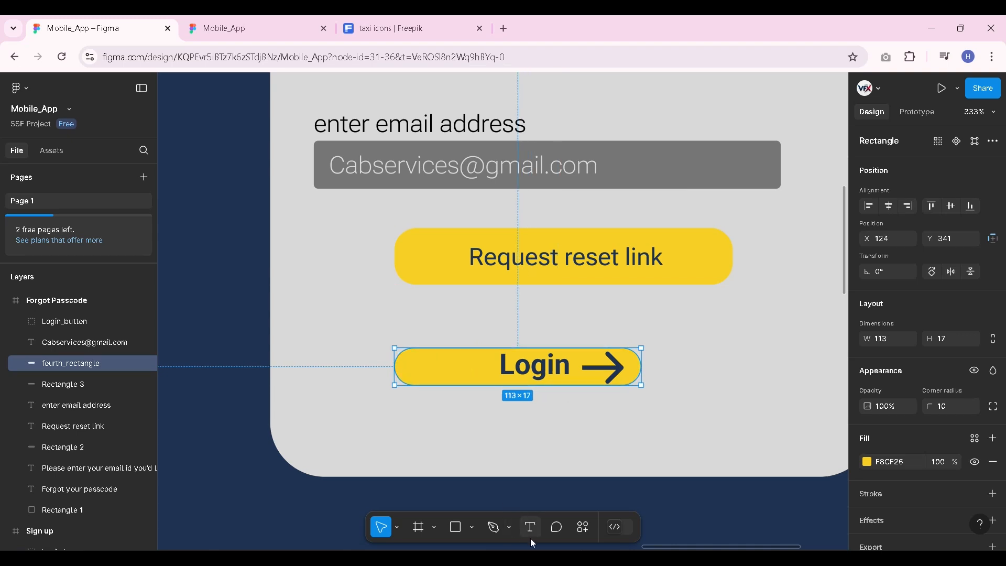
Change the button text to "Back to Login" and extend its text box leftwards so it fits on one line before the arrow
left_click(554, 368)
type("Back")
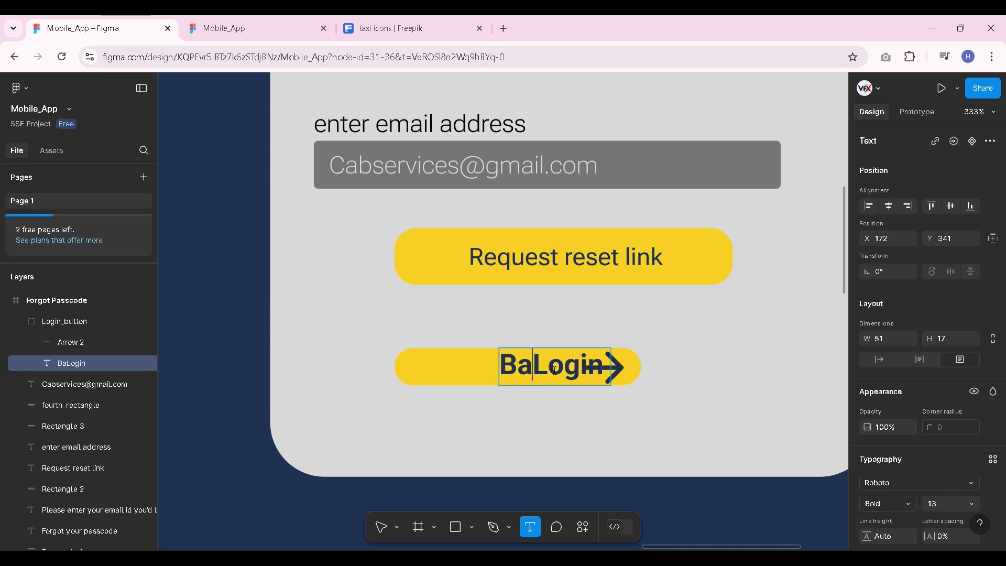
key("BackSpace")
key("BackSpace")
type("k to")
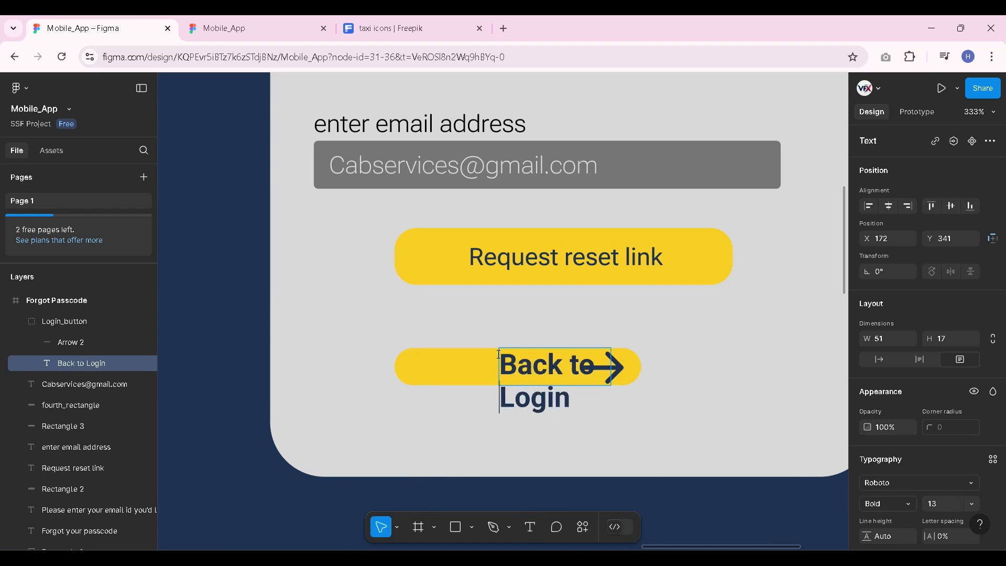
key("Escape")
left_click_drag(500, 348, 428, 348)
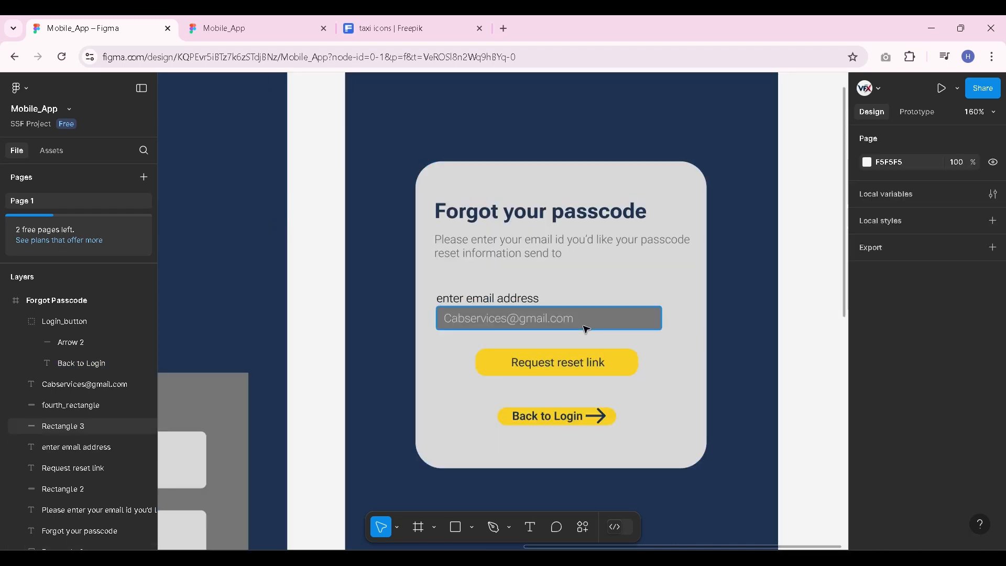
Examine the Forgot Passcode screen's card, email field and buttons alongside the Login and Sign up screens
scroll(584, 328, "up", 1)
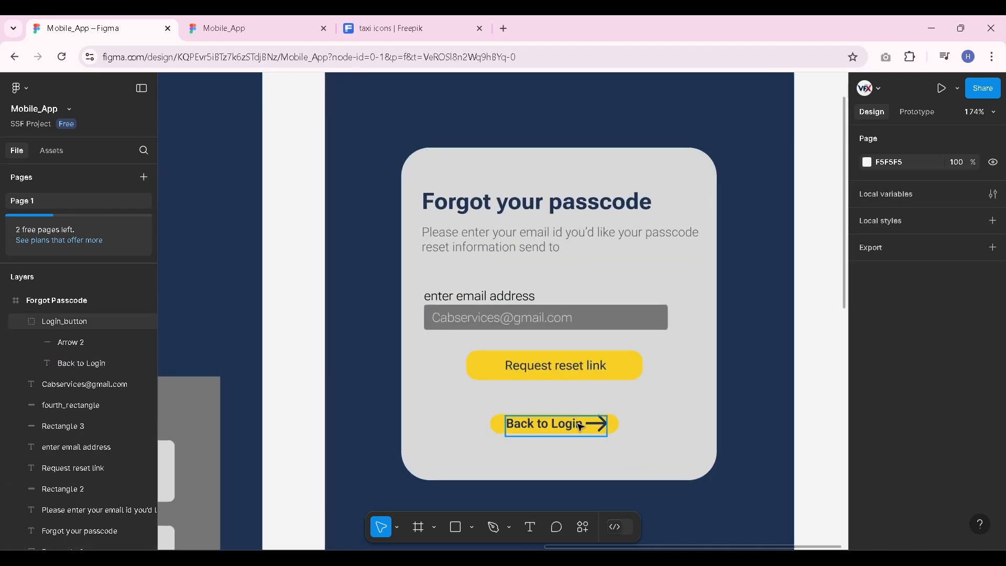
scroll(636, 417, "down", 5)
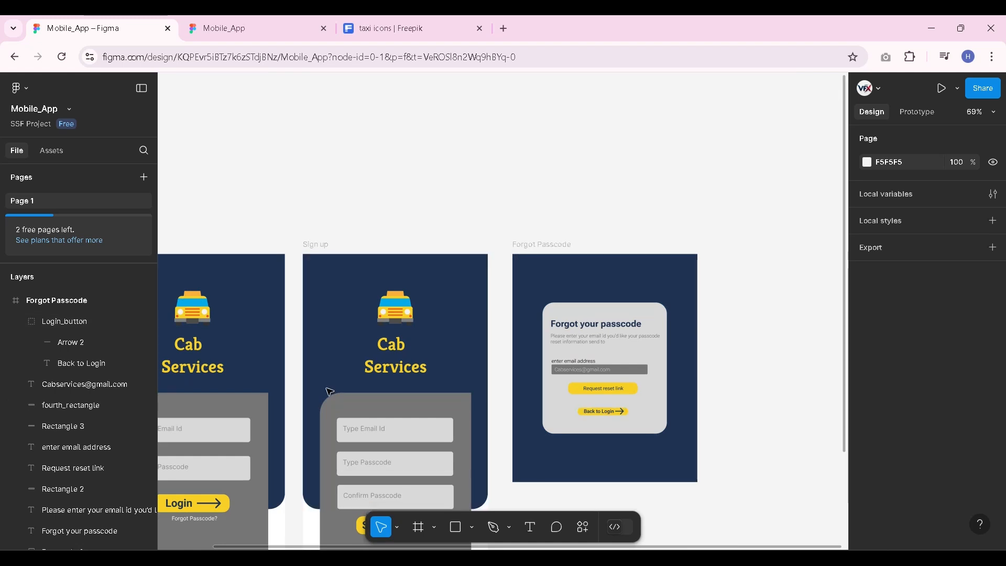
scroll(329, 392, "down", 1)
scroll(604, 378, "up", 2)
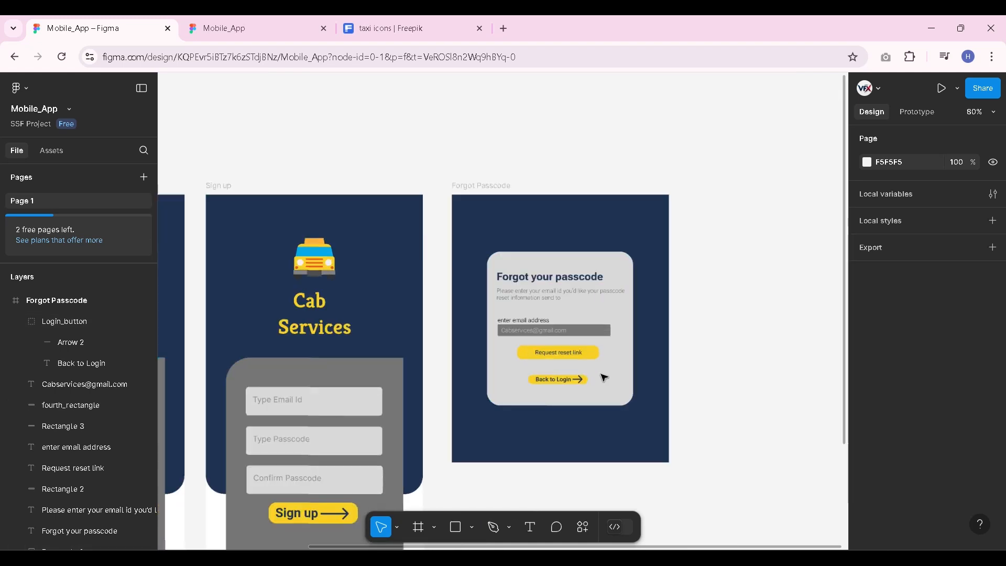
scroll(605, 377, "up", 3)
scroll(656, 342, "up", 2)
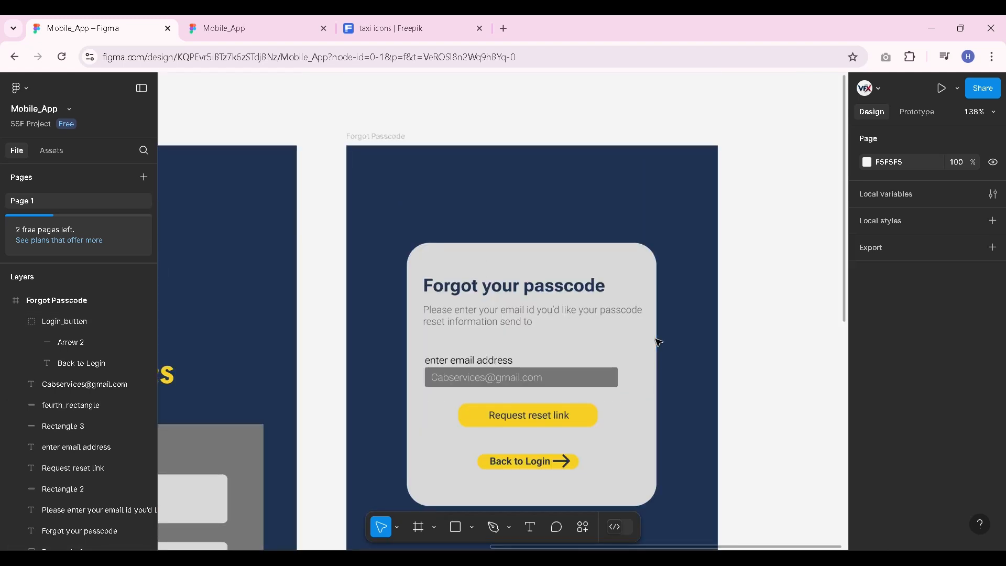
scroll(659, 342, "down", 1)
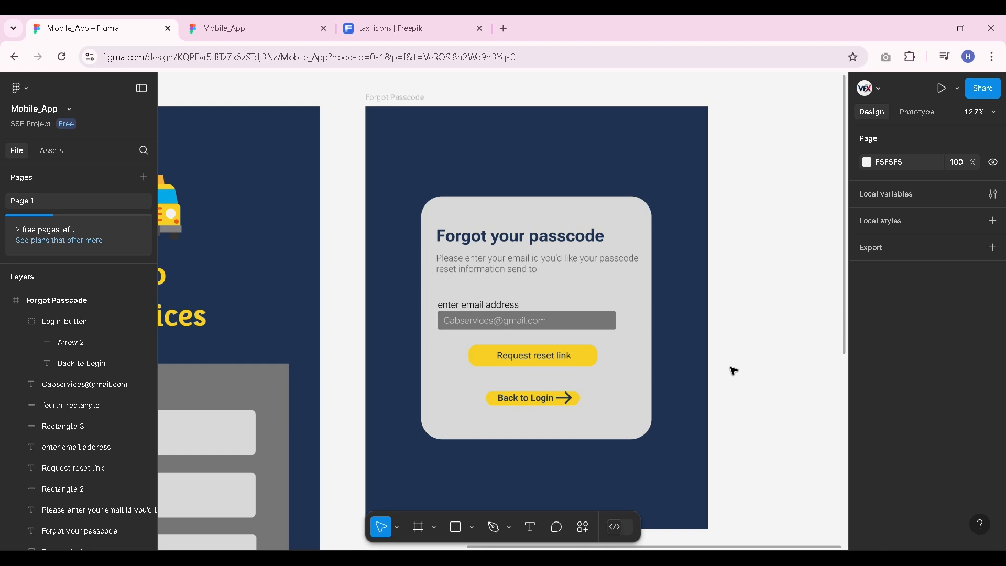
scroll(690, 365, "down", 2)
Add an on-tap Navigate to connection from the Login screen's "Forgot Passcode?" text to the Forgot Passcode frame
left_click(918, 112)
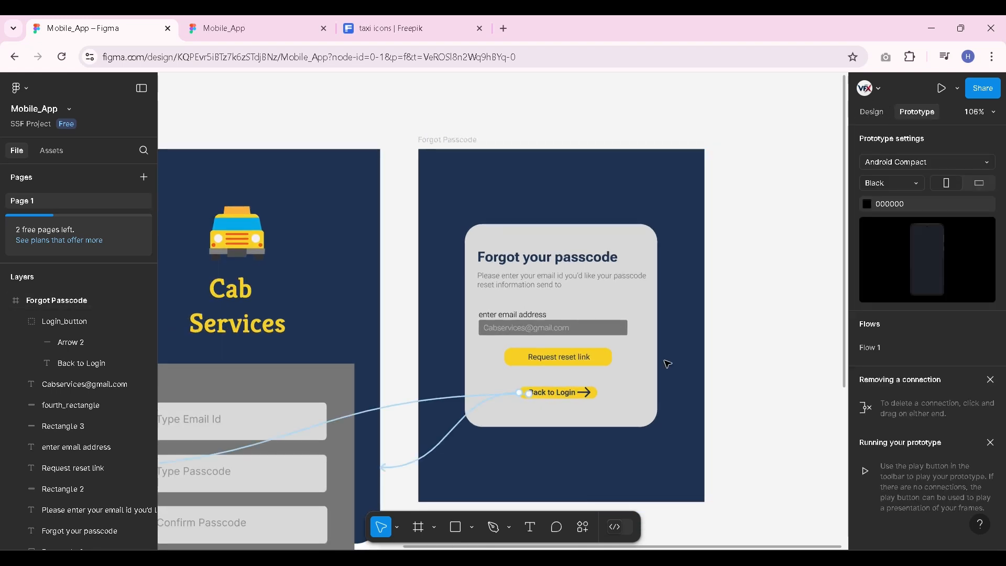
scroll(655, 367, "down", 3)
scroll(646, 397, "down", 3)
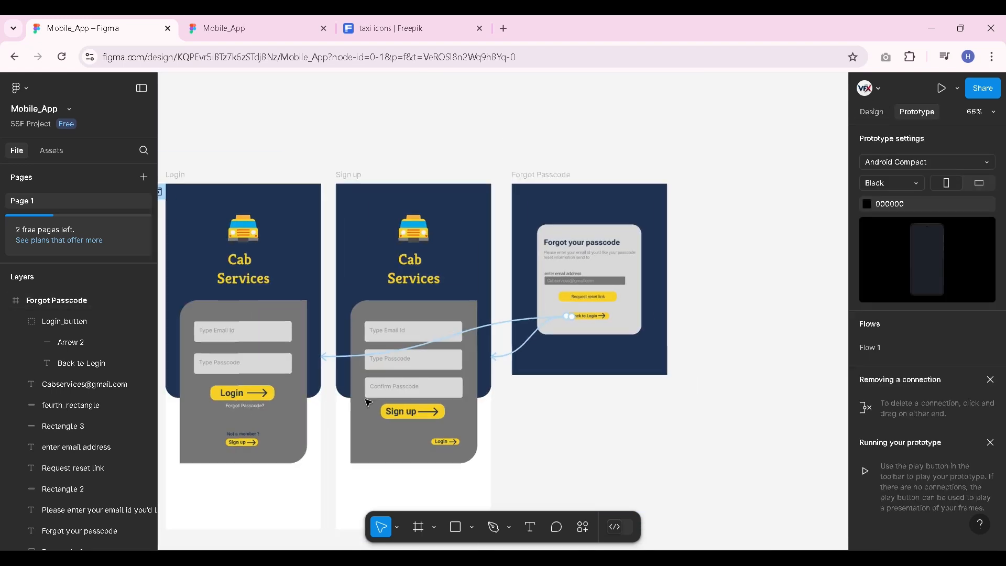
scroll(259, 404, "up", 2)
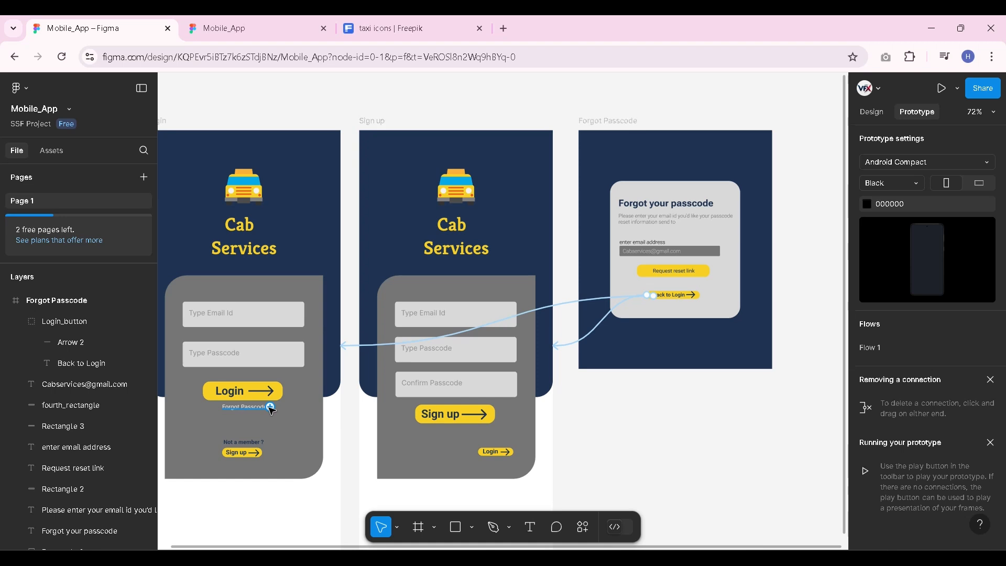
left_click_drag(270, 407, 589, 245)
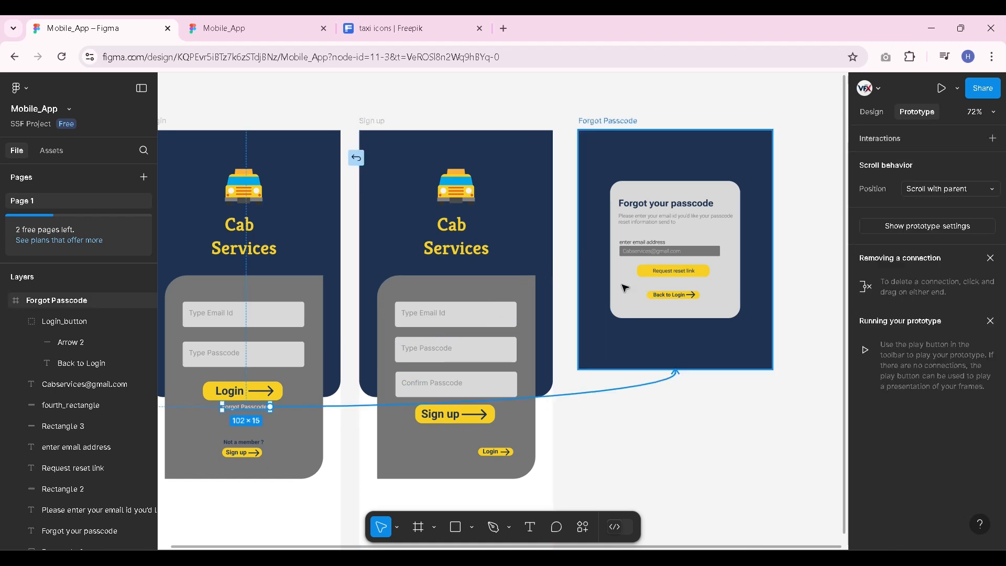
left_click_drag(625, 288, 626, 290)
scroll(572, 364, "down", 3)
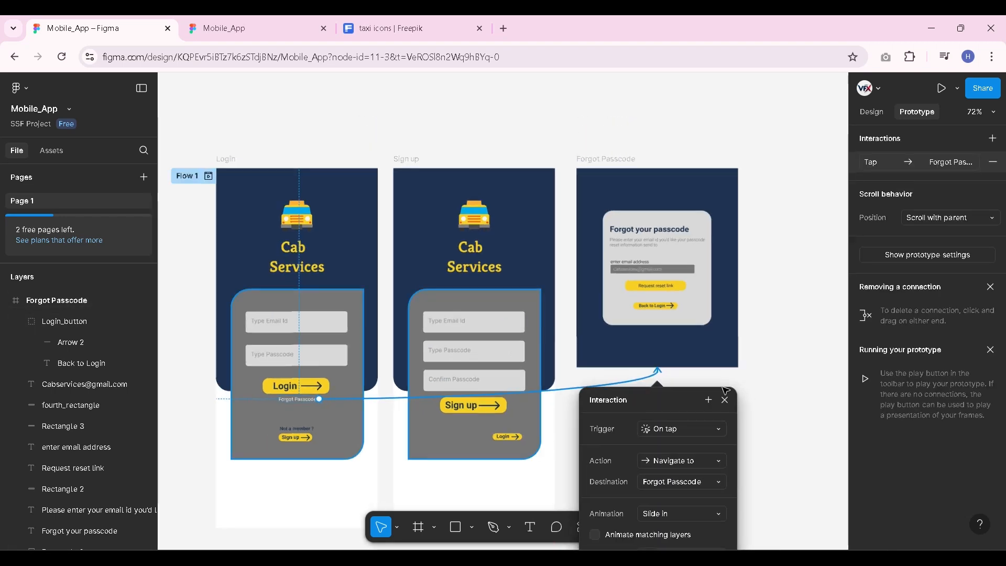
left_click(767, 268)
Test the "Forgot Passcode?" link in the prototype preview, and return to the design file
scroll(766, 260, "up", 2)
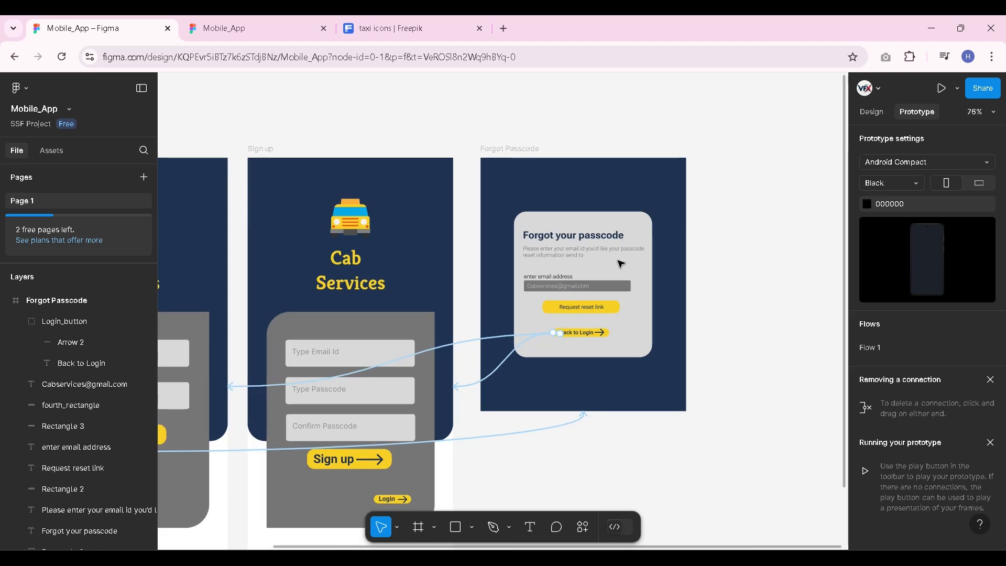
left_click(262, 17)
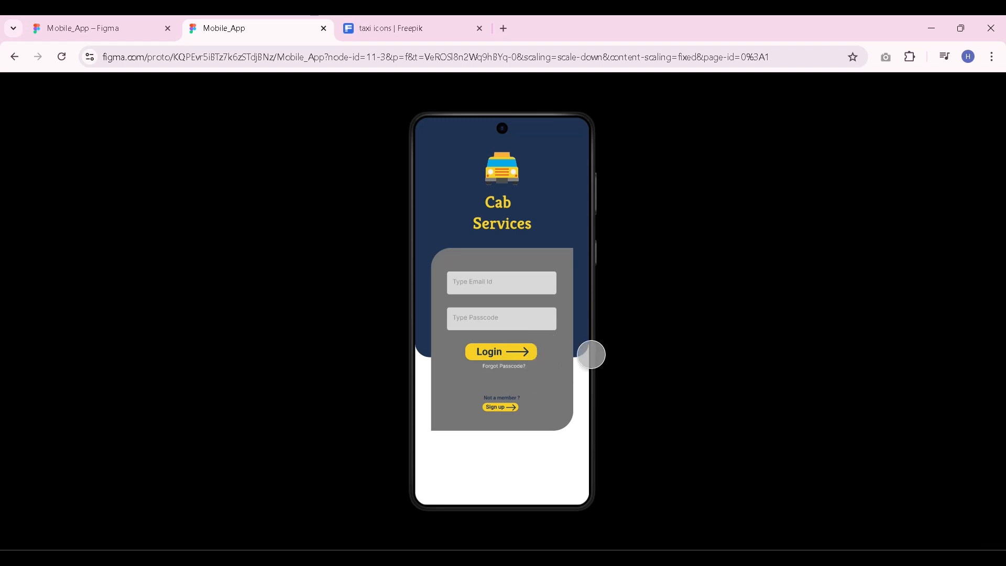
left_click(514, 371)
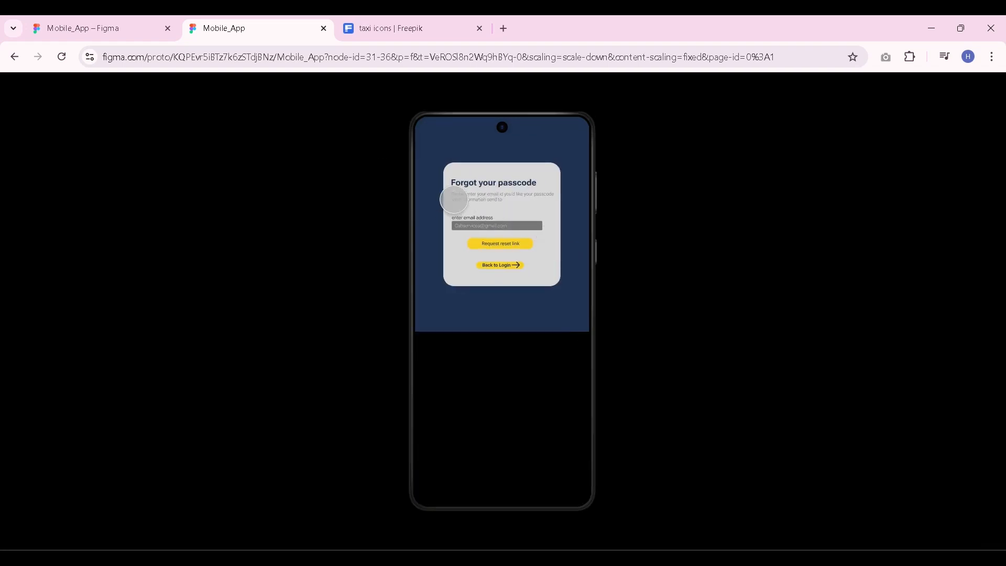
left_click(128, 31)
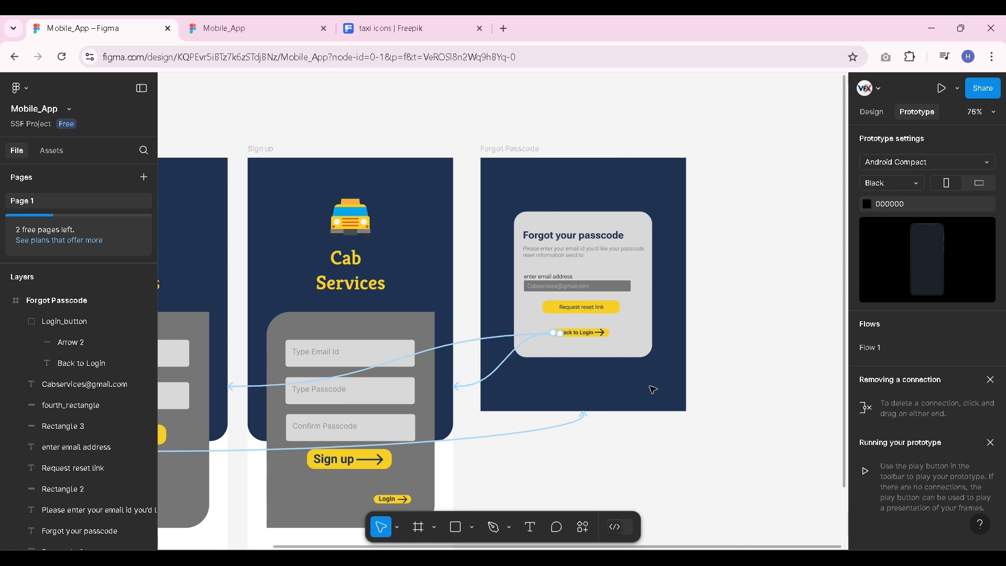
Set the animation of the connection from "Forgot Passcode?" to the Forgot Passcode frame to Instant
scroll(697, 286, "down", 2)
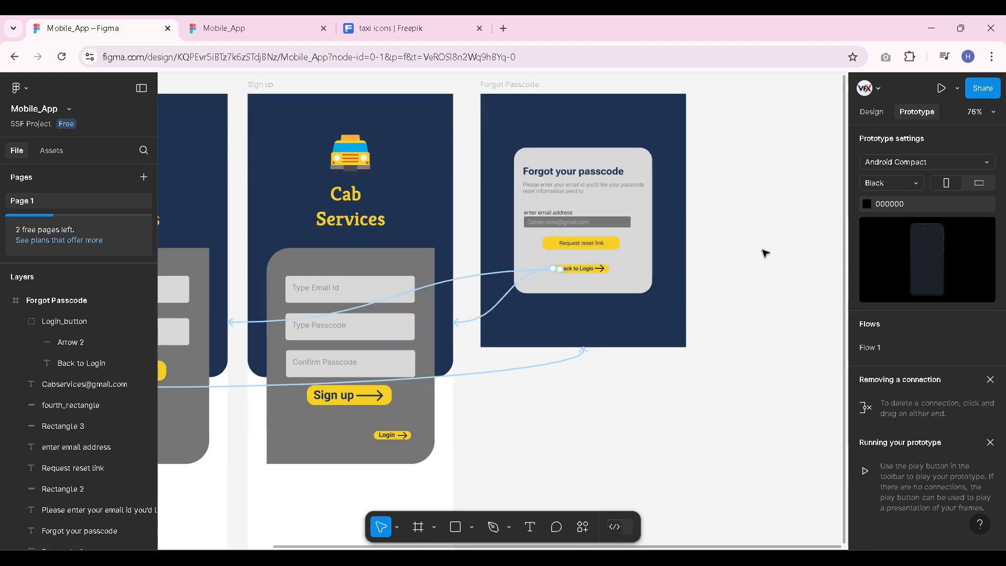
scroll(763, 253, "up", 1)
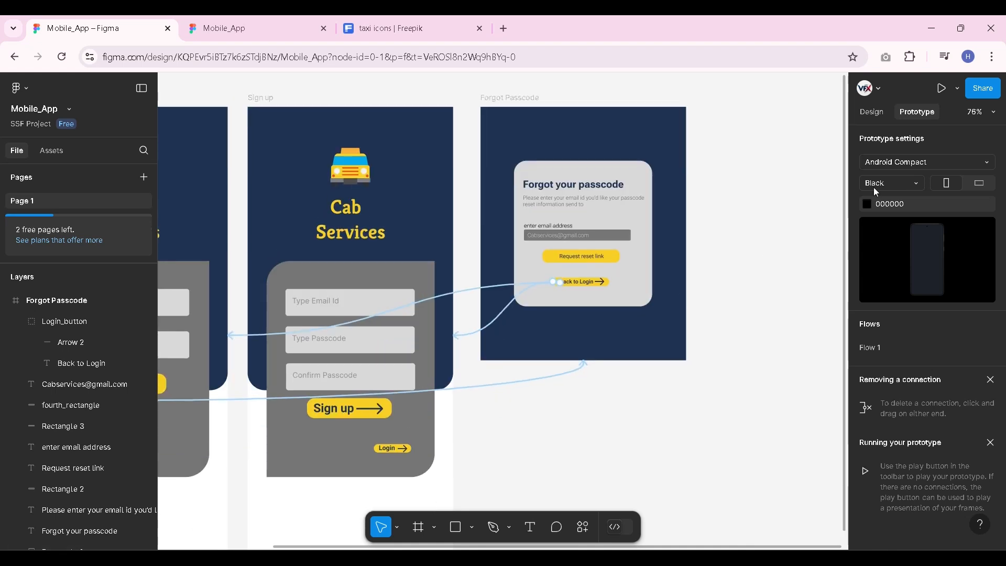
left_click(495, 295)
left_click(750, 275)
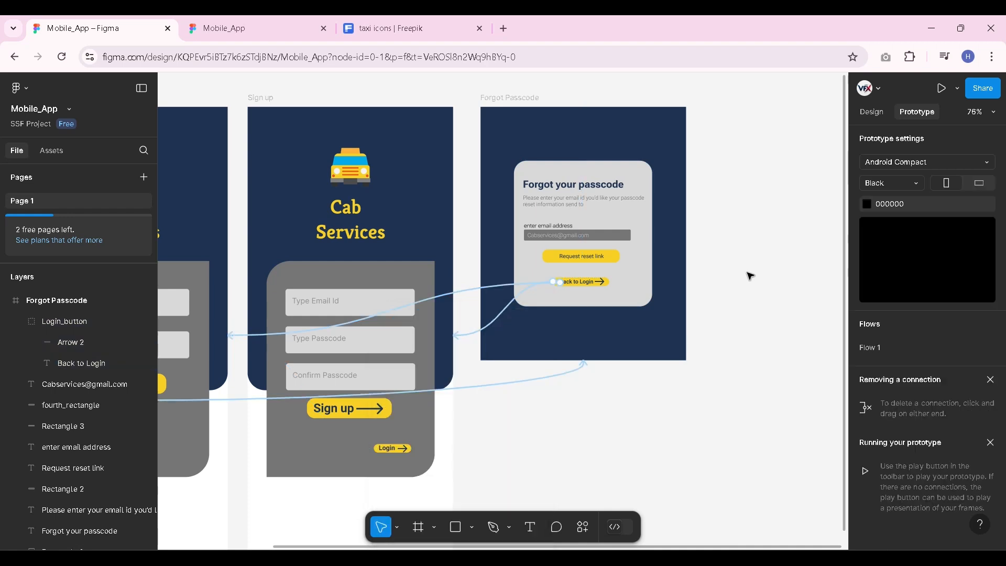
scroll(750, 276, "down", 1)
left_click(229, 396)
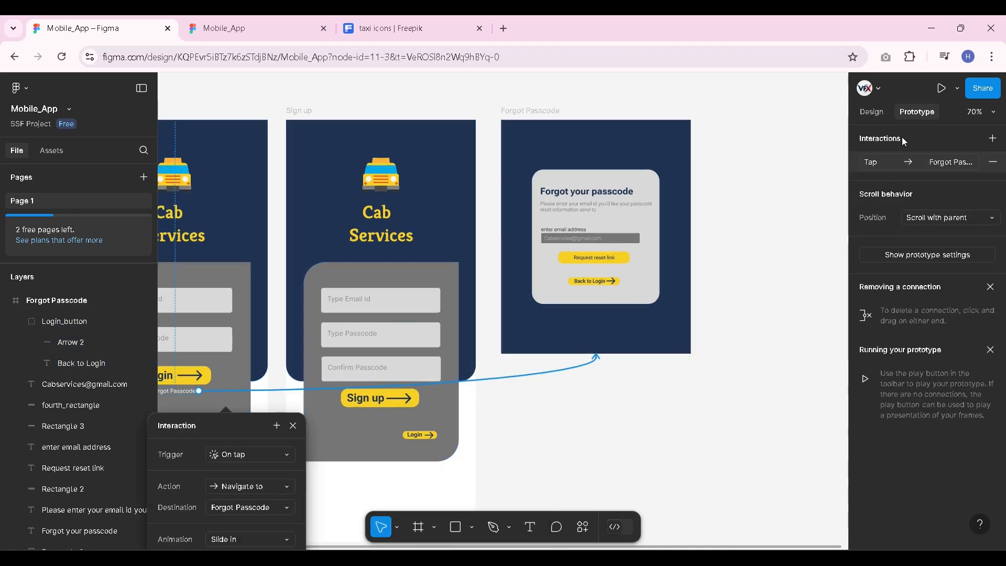
left_click(891, 160)
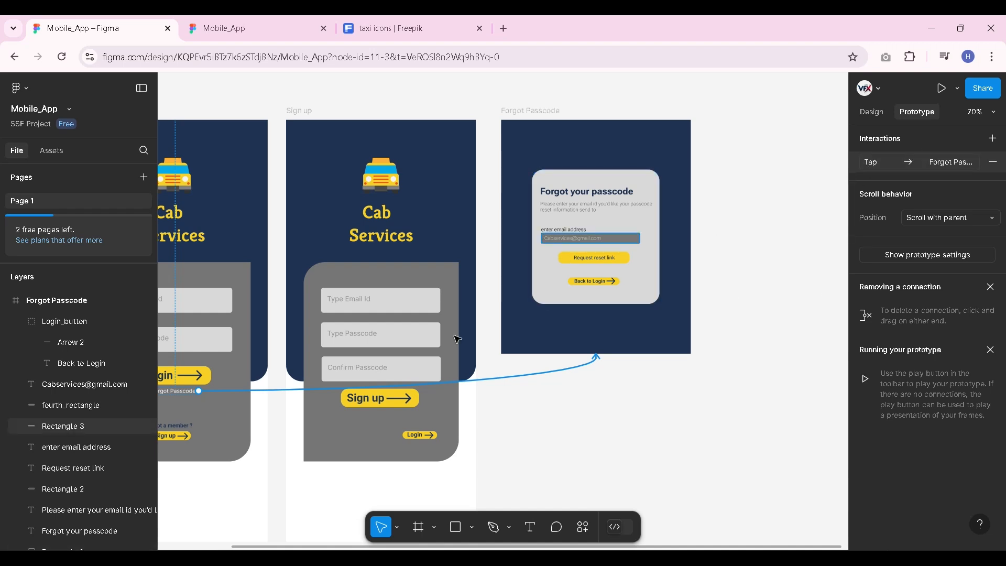
left_click(543, 377)
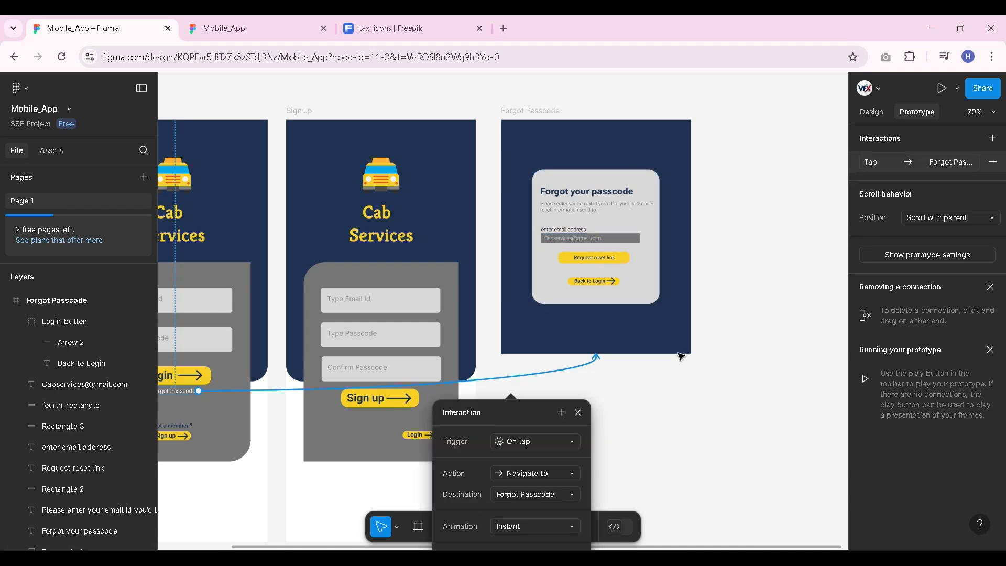
Make the "Forgot Passcode?" interaction open the frame as a centered overlay, with background and close when clicking outside turned off
left_click(870, 167)
left_click(826, 228)
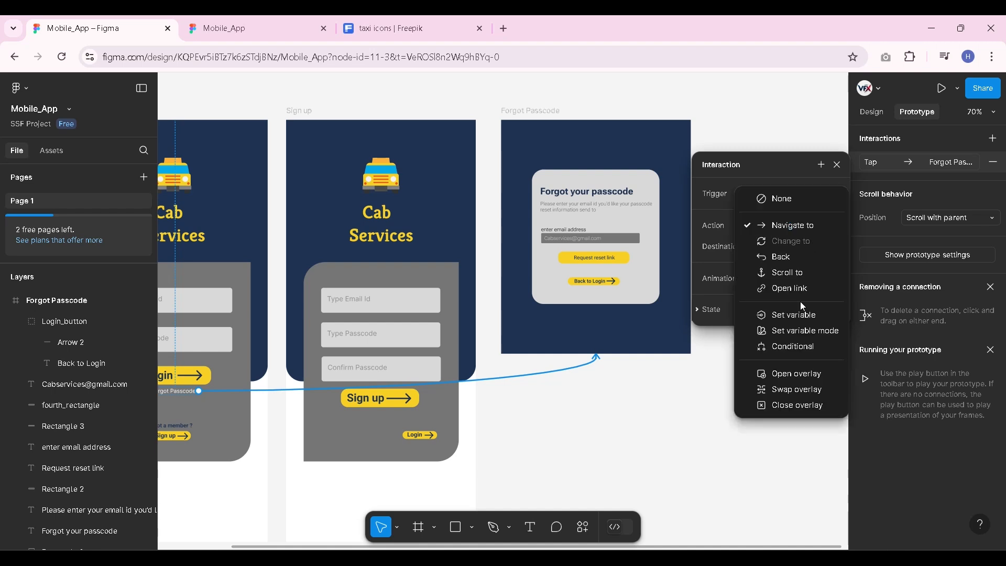
left_click(800, 376)
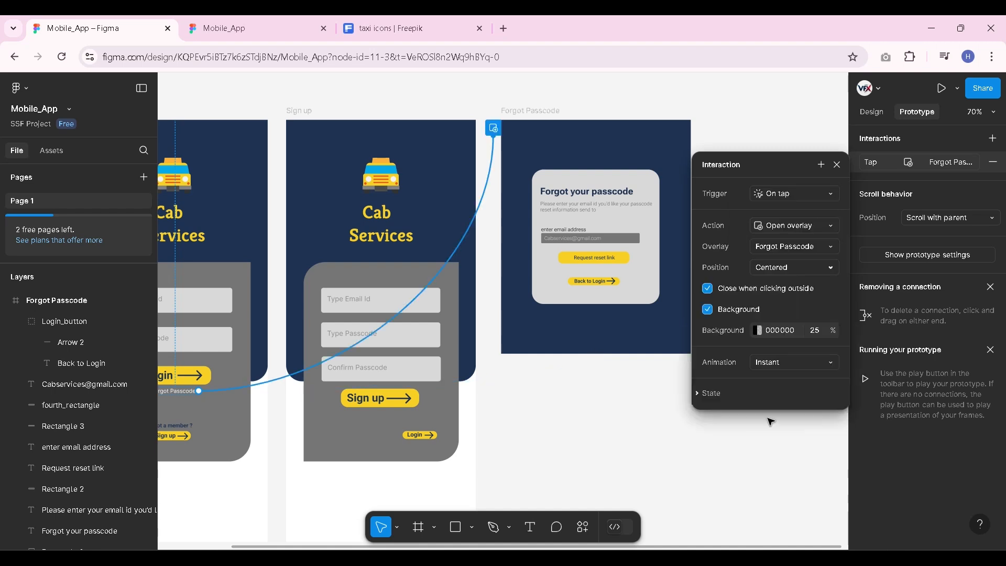
left_click(720, 313)
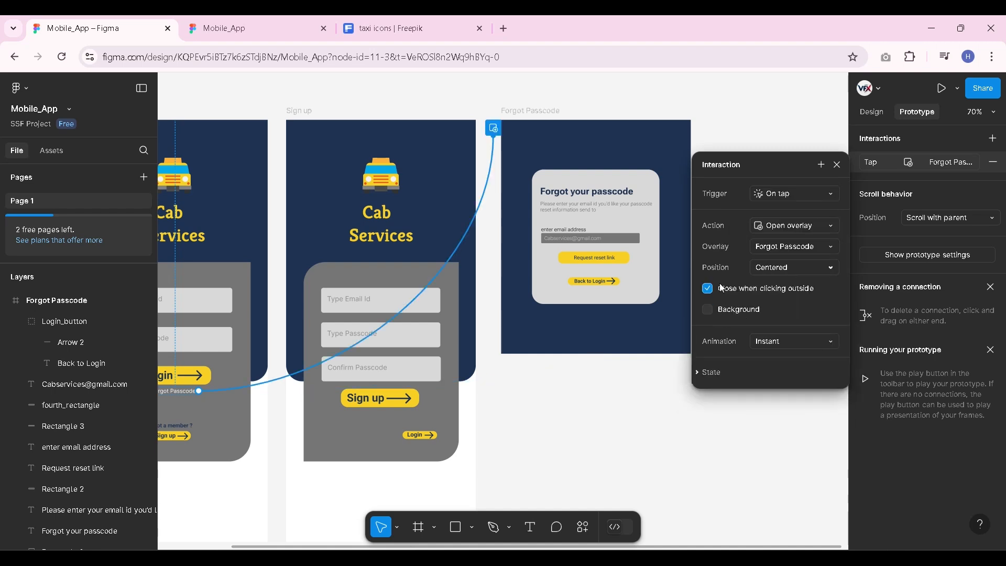
left_click(722, 288)
left_click(795, 268)
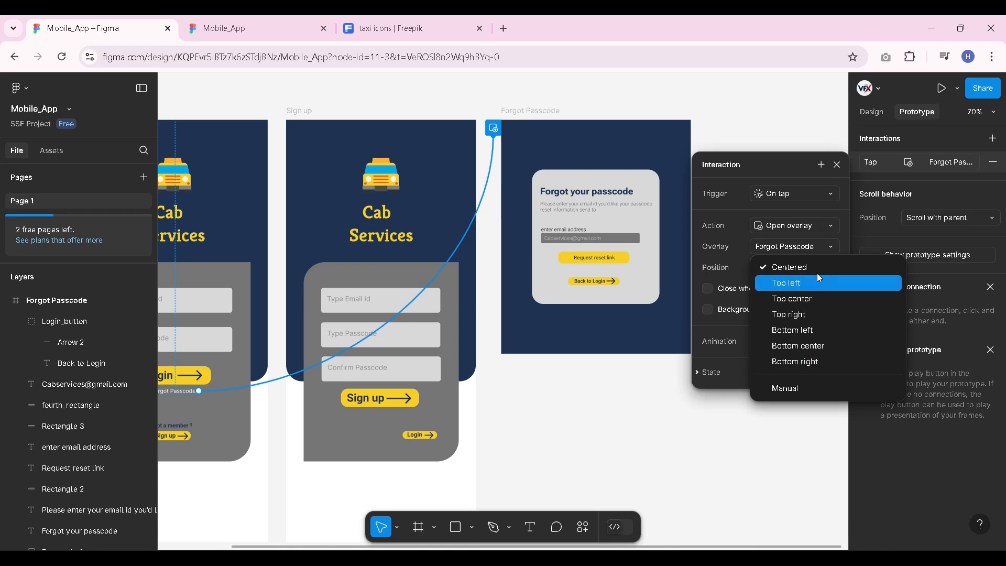
left_click(776, 269)
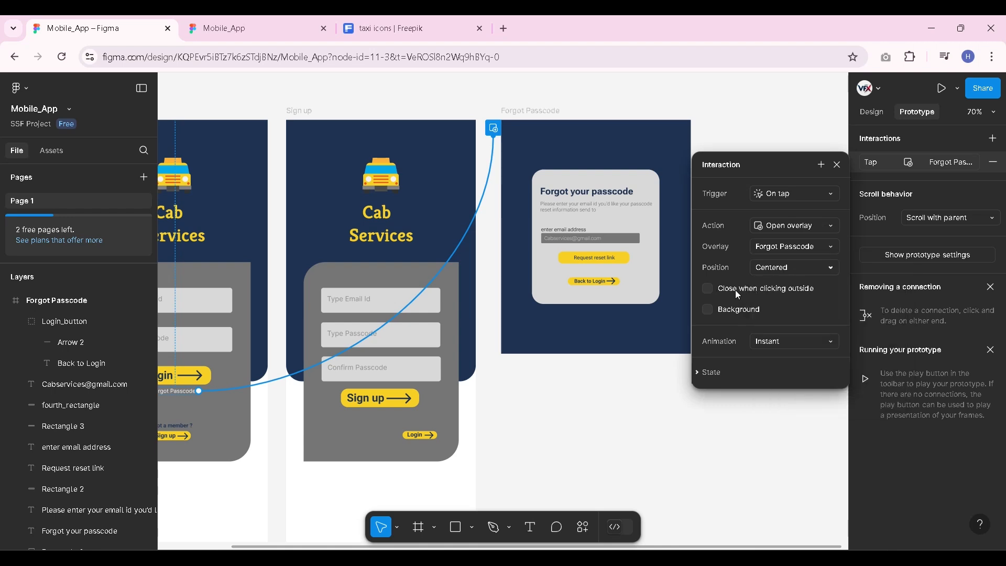
Test the Forgot Passcode overlay and its "Back to Login" button in the prototype preview, and return to the design file
left_click(257, 29)
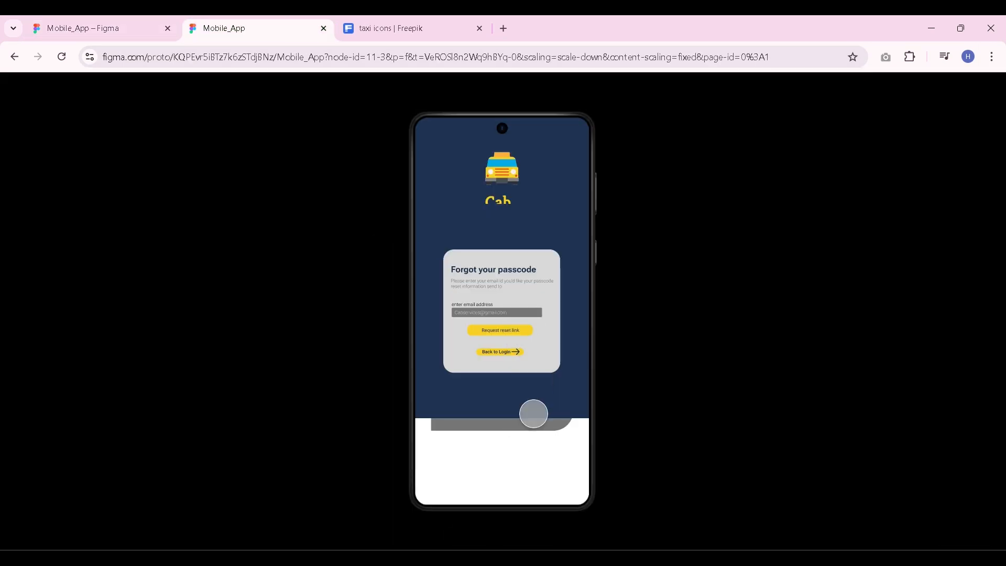
left_click(512, 350)
left_click(489, 366)
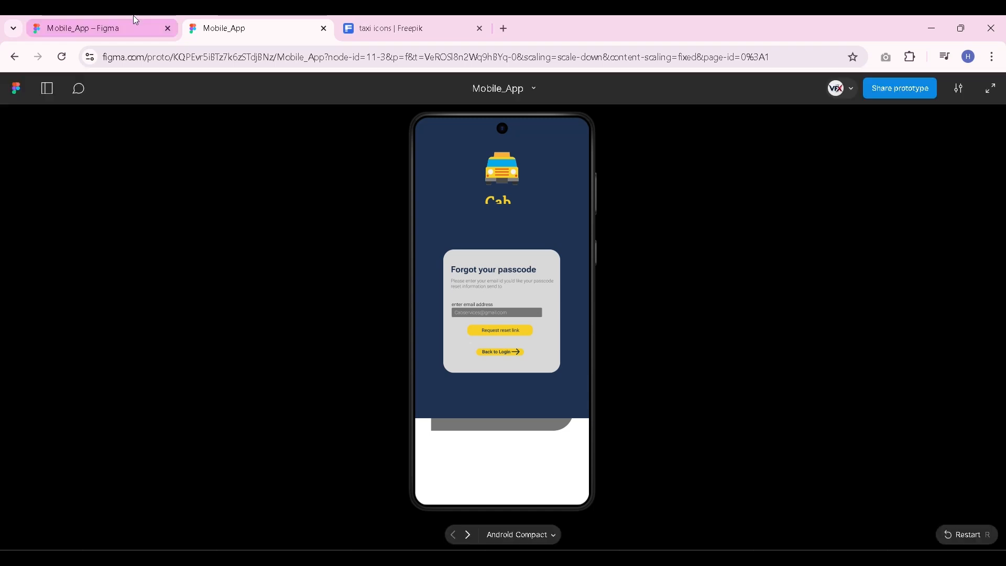
left_click(97, 28)
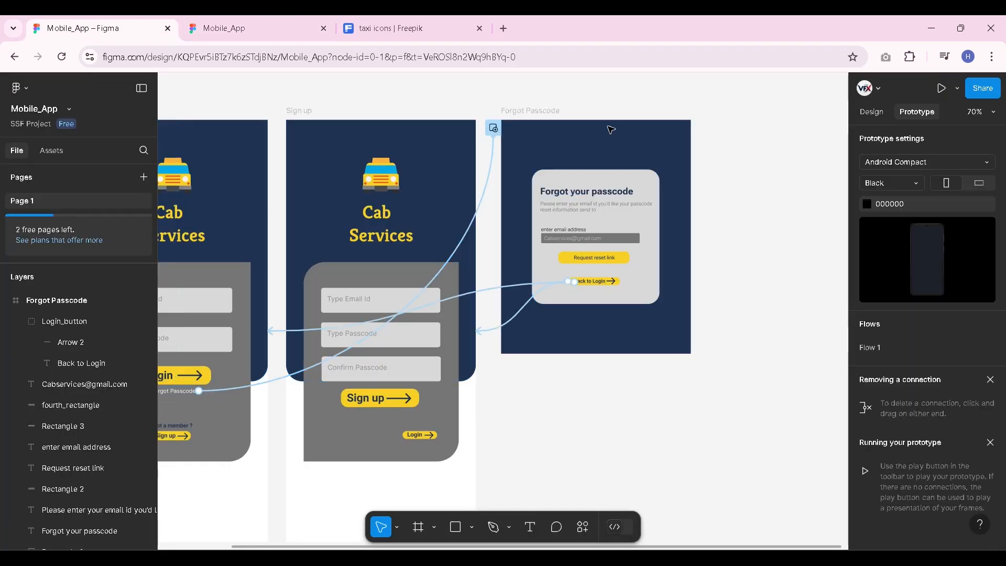
Select the Forgot Passcode frame and show its design properties
left_click(532, 111)
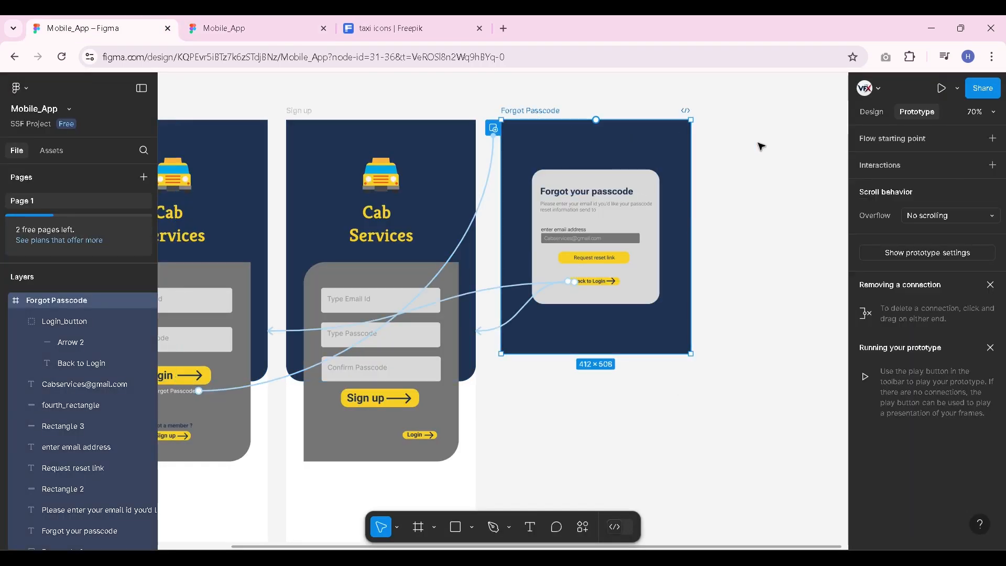
left_click(864, 112)
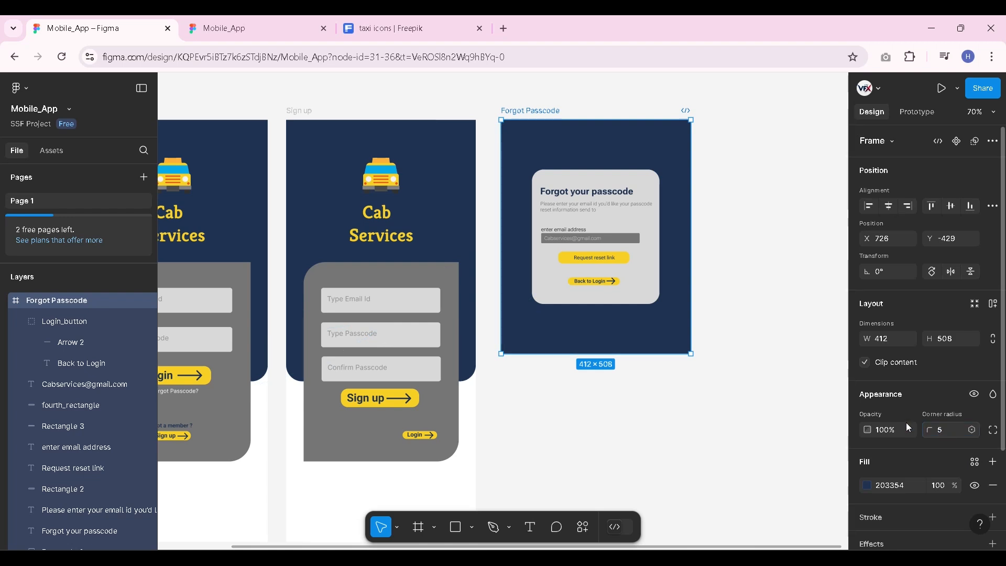
left_click(741, 422)
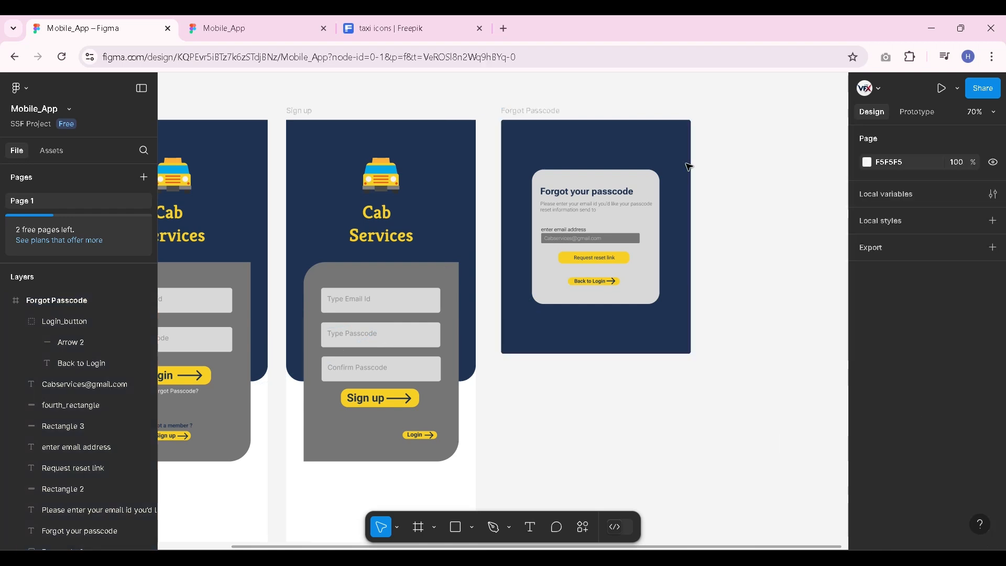
left_click(529, 112)
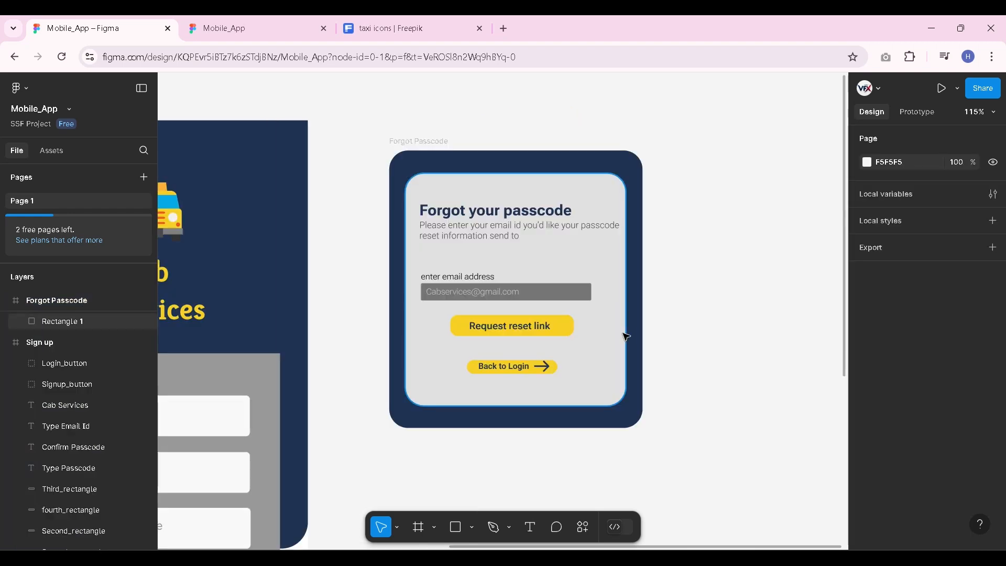
Examine the compact, rounded Forgot Passcode frame and its card beside the Login and Sign up screens
scroll(625, 332, "down", 2)
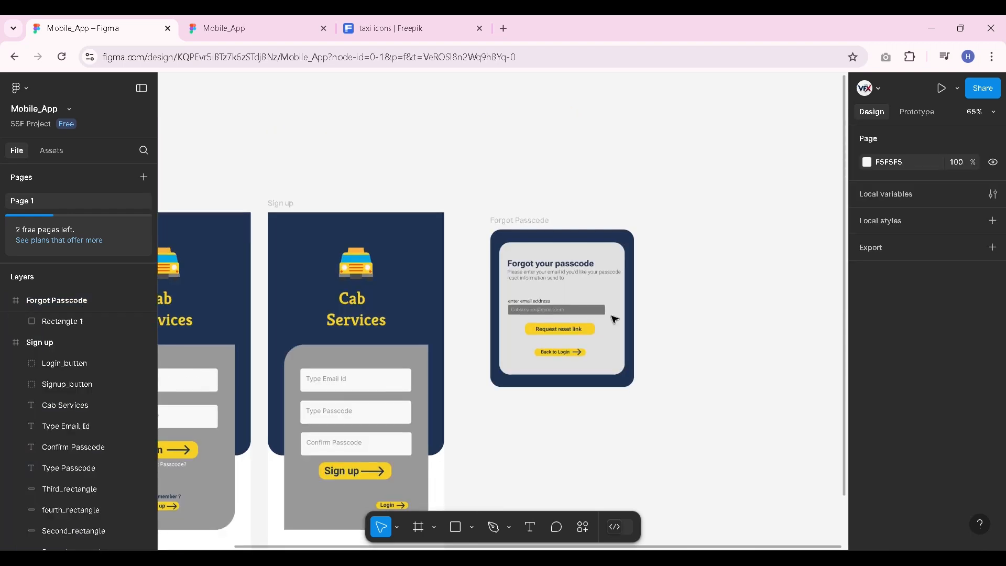
scroll(581, 347, "down", 1)
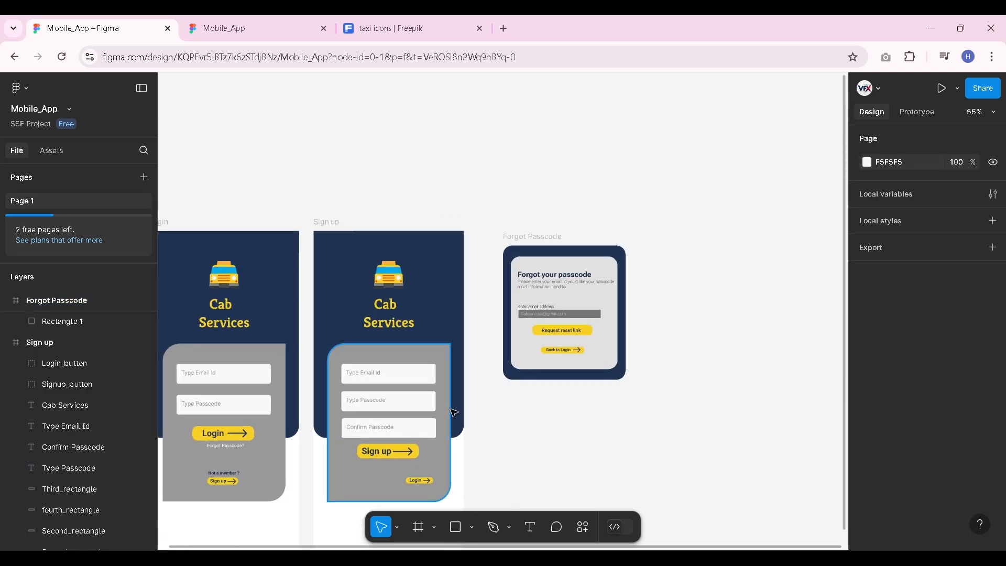
scroll(453, 413, "down", 1)
scroll(440, 453, "up", 4)
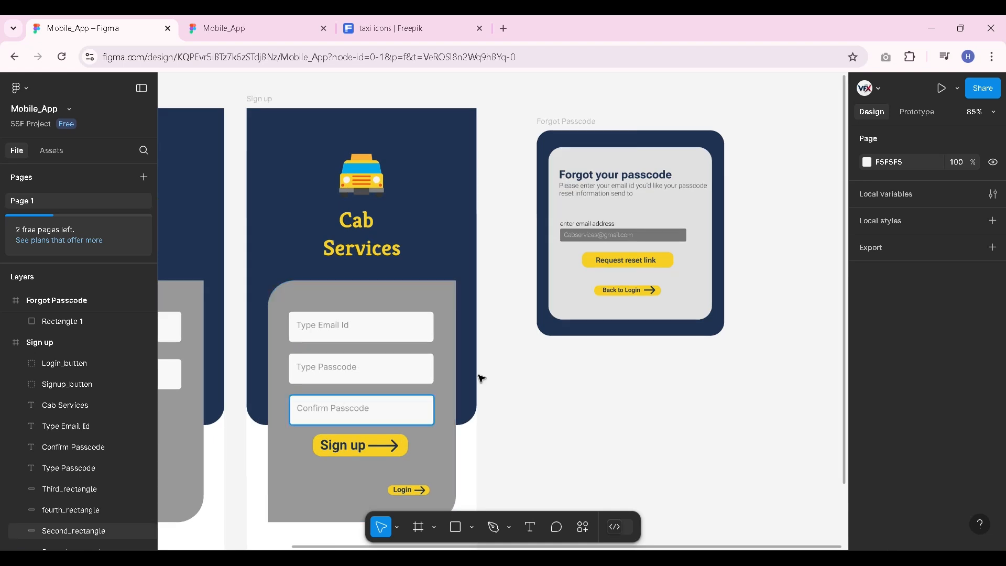
scroll(663, 241, "up", 1)
scroll(670, 218, "up", 1)
scroll(336, 307, "down", 1)
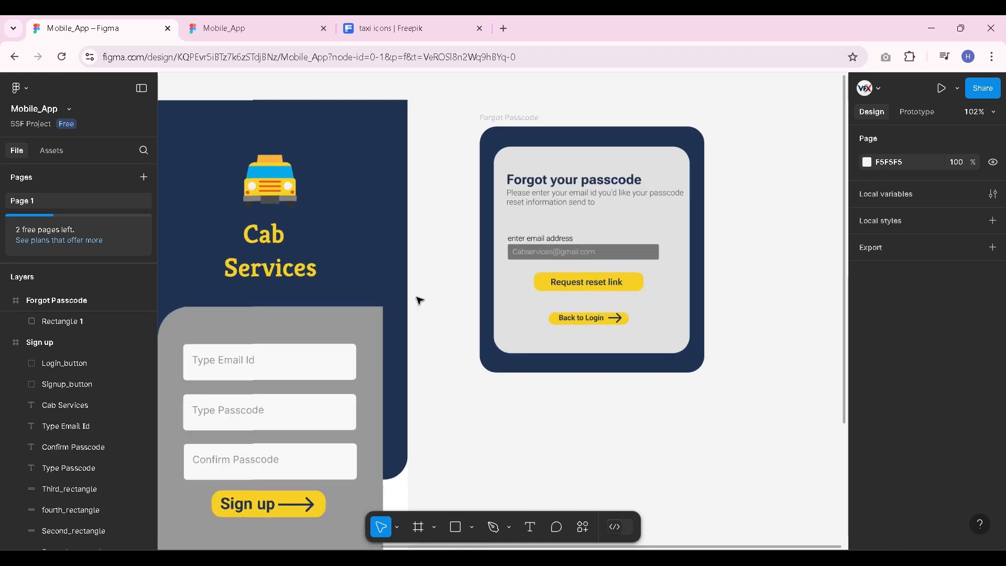
scroll(674, 213, "up", 2)
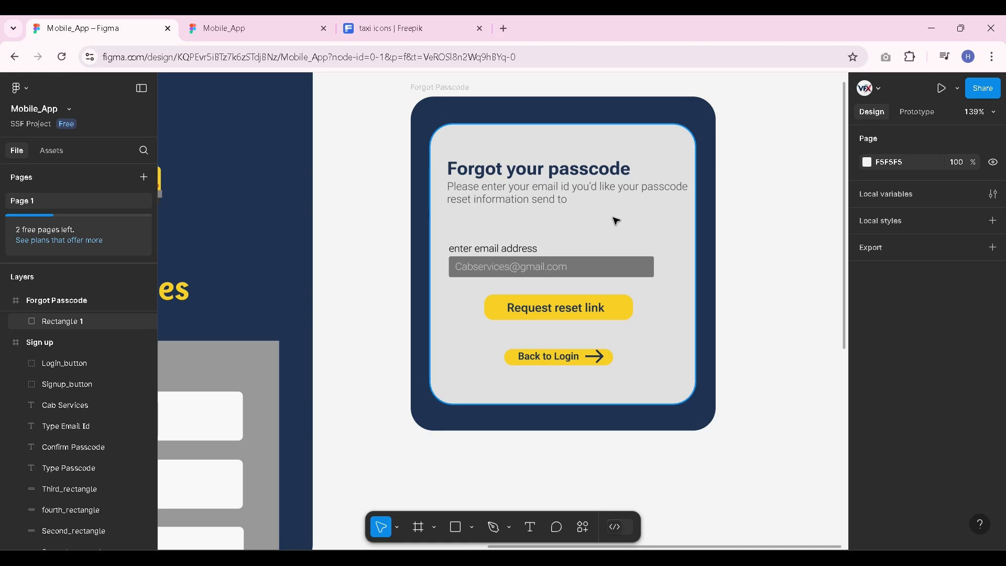
Preview the prototype, opening the Forgot Passcode overlay from the Login screen and closing it from outside the card
left_click(257, 29)
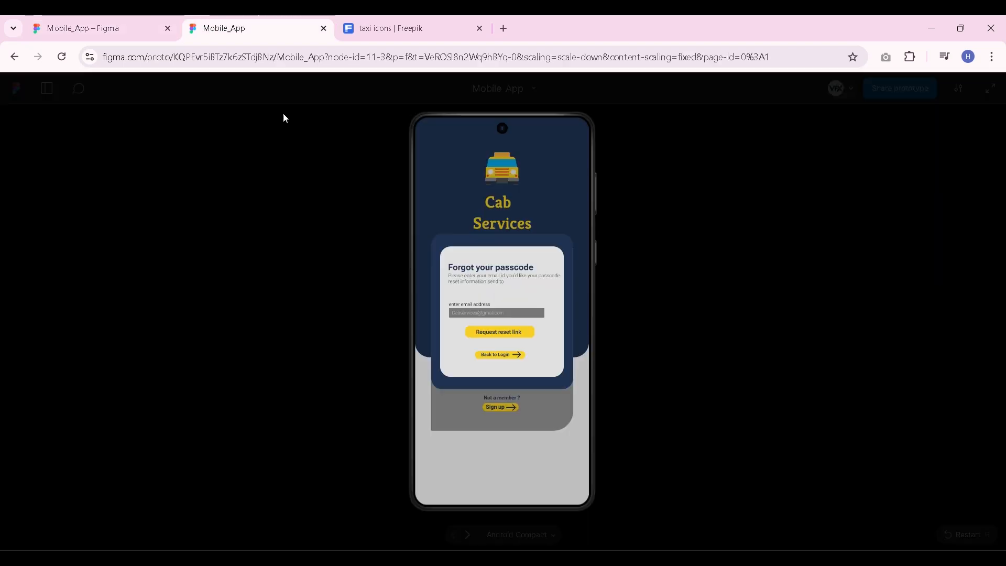
left_click(523, 424)
left_click(503, 365)
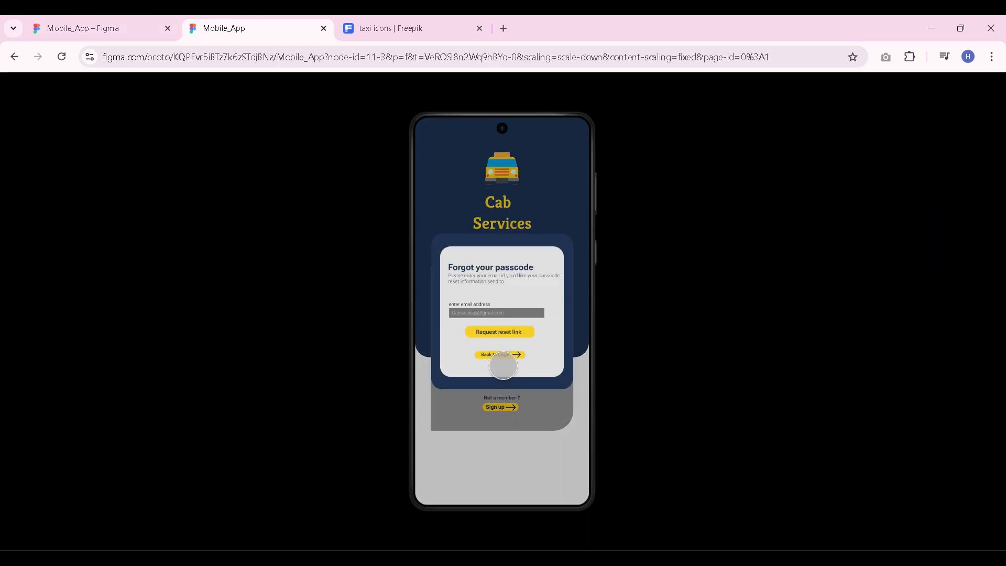
left_click(551, 408)
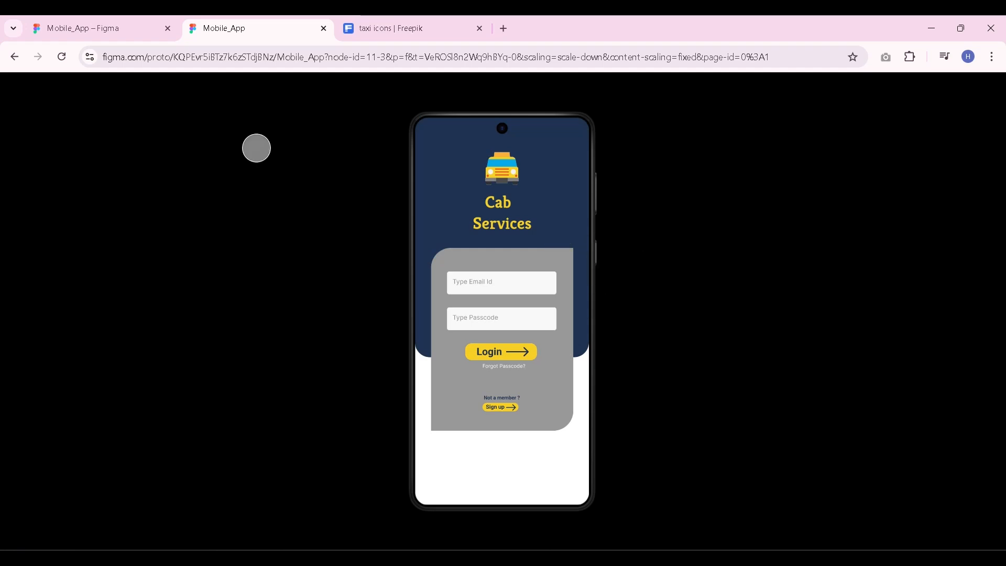
Return to the design file and review the action and position options of the Forgot Passcode overlay interaction
left_click(94, 29)
scroll(575, 321, "down", 2)
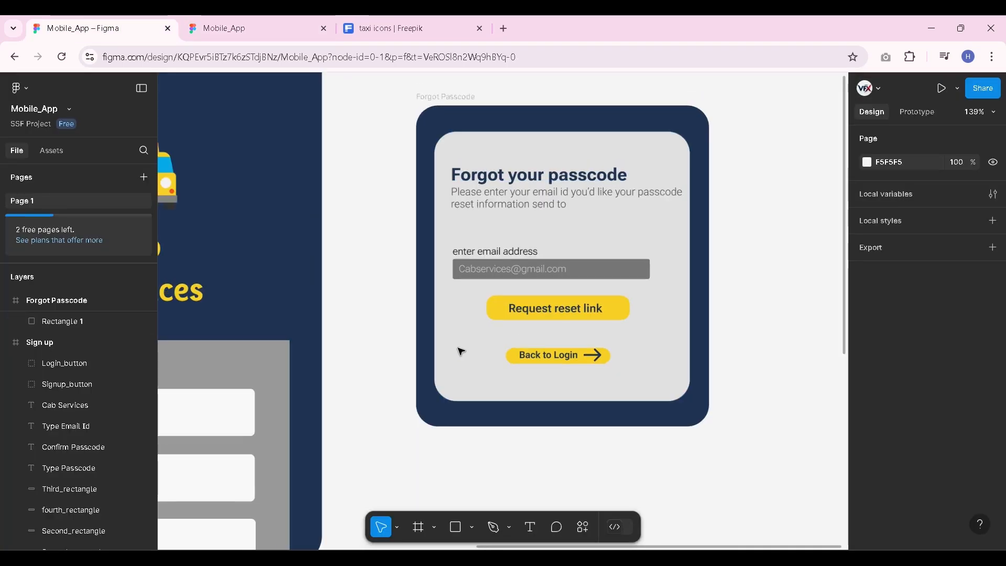
left_click(919, 111)
left_click(414, 167)
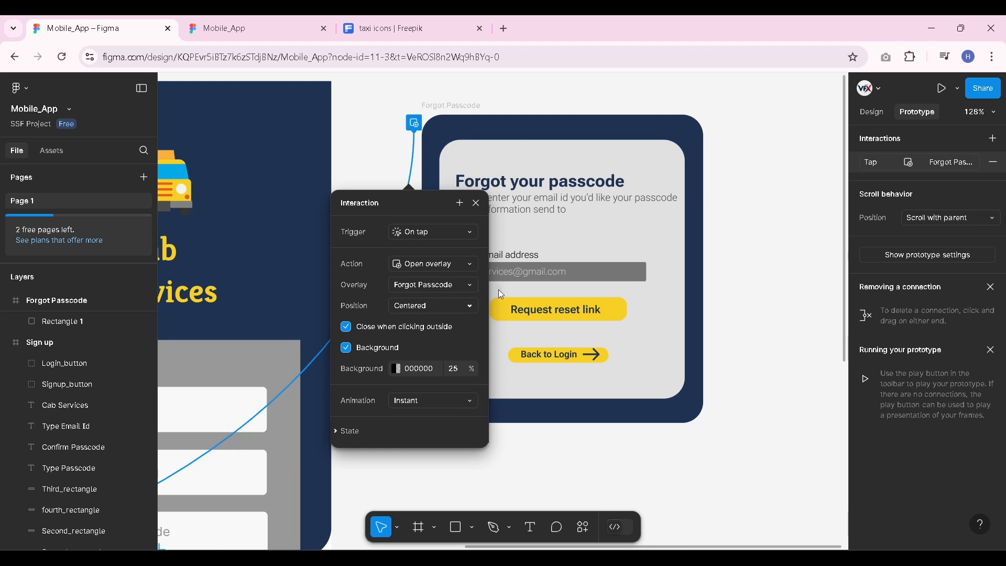
left_click(876, 163)
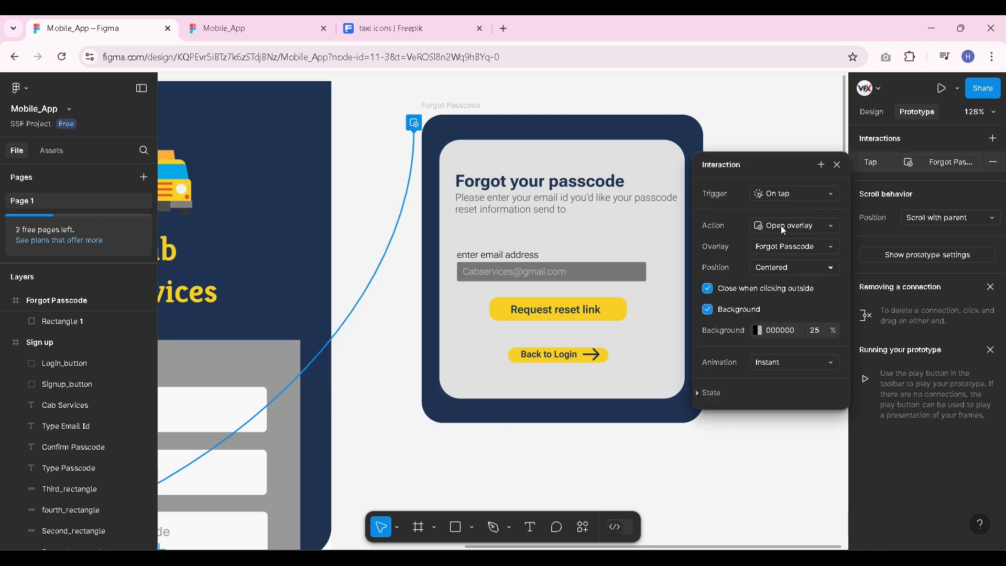
left_click(782, 227)
left_click(796, 292)
left_click(786, 269)
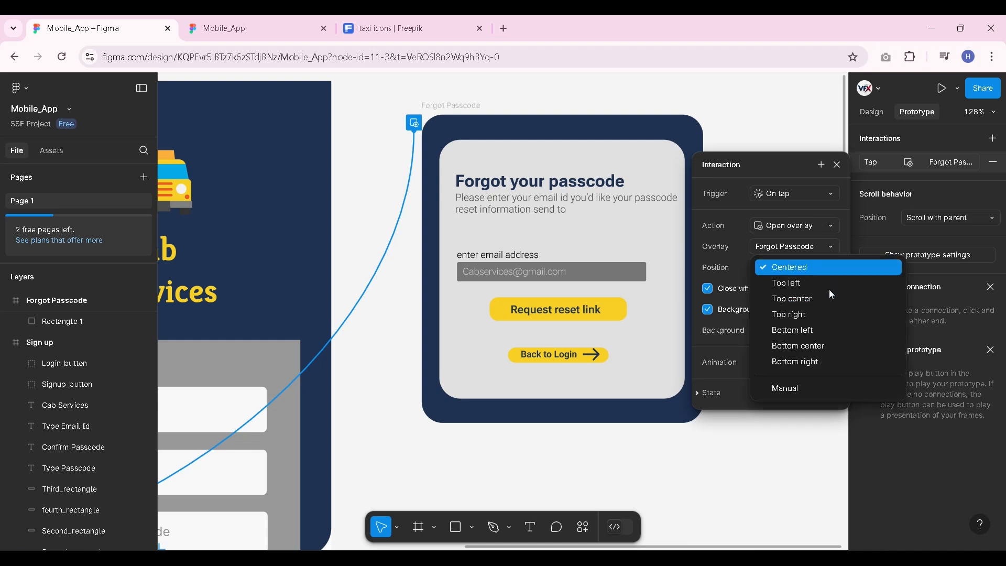
left_click(775, 279)
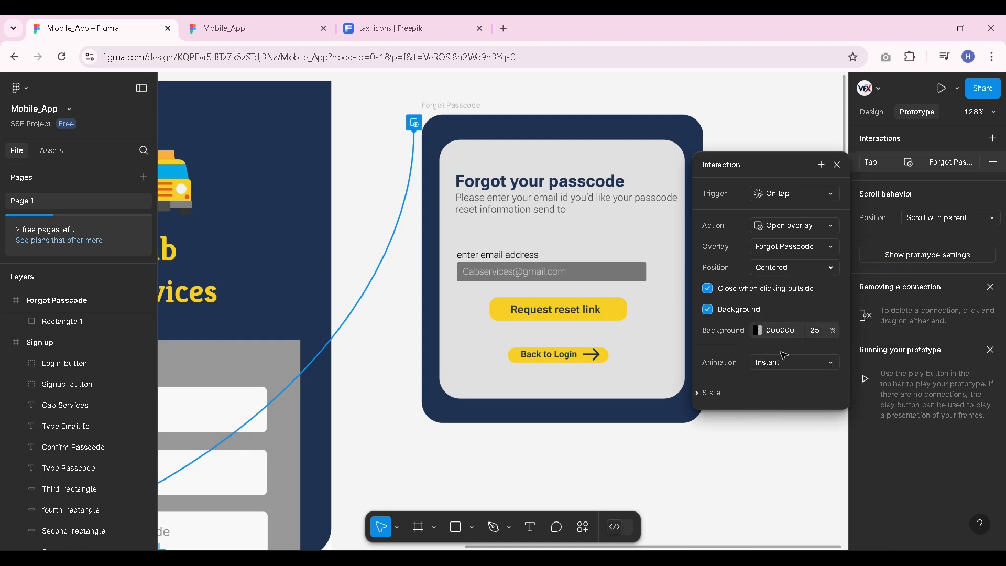
left_click(744, 126)
Preview the "Forgot Passcode?" link from the Login screen and return to the design file
left_click(277, 29)
left_click(519, 370)
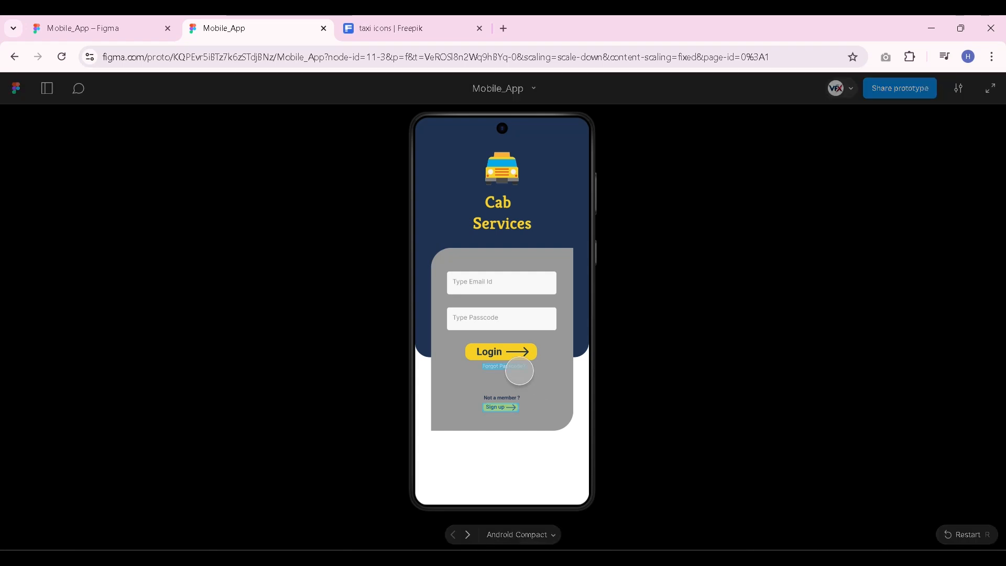
left_click(518, 368)
left_click(99, 28)
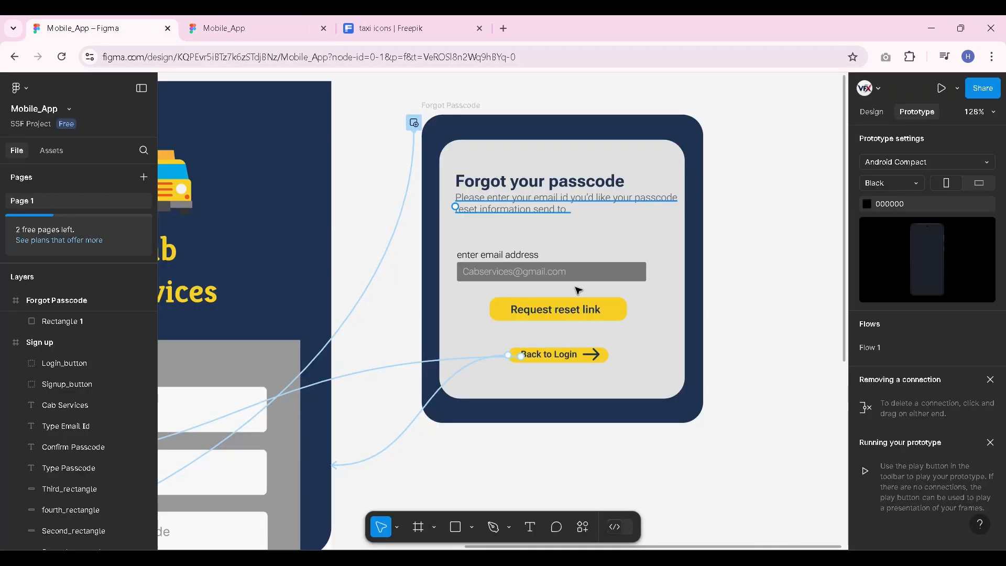
Examine the prototype settings and the Tap interaction that opens the Forgot Passcode overlay
scroll(690, 350, "down", 1)
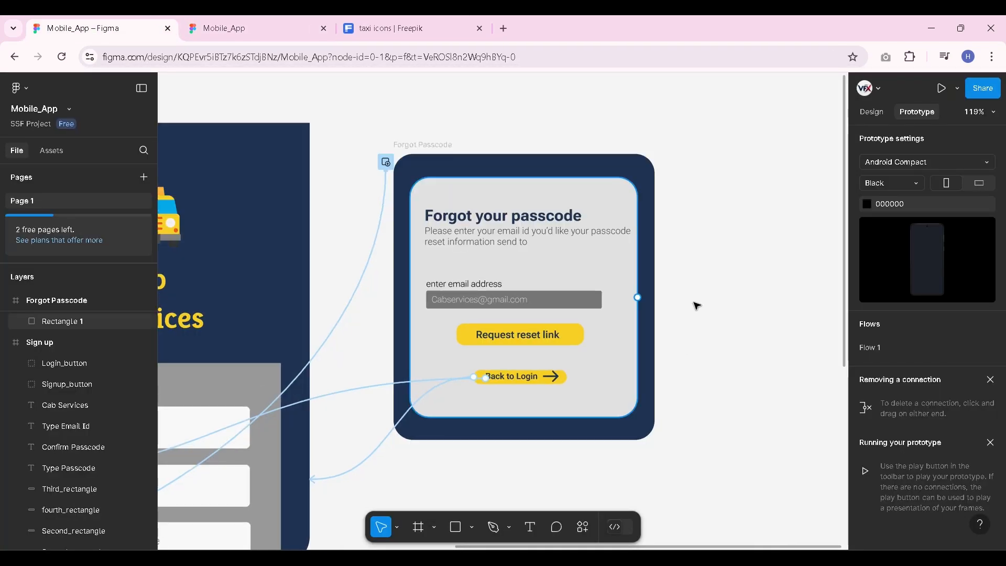
left_click(873, 112)
left_click(918, 111)
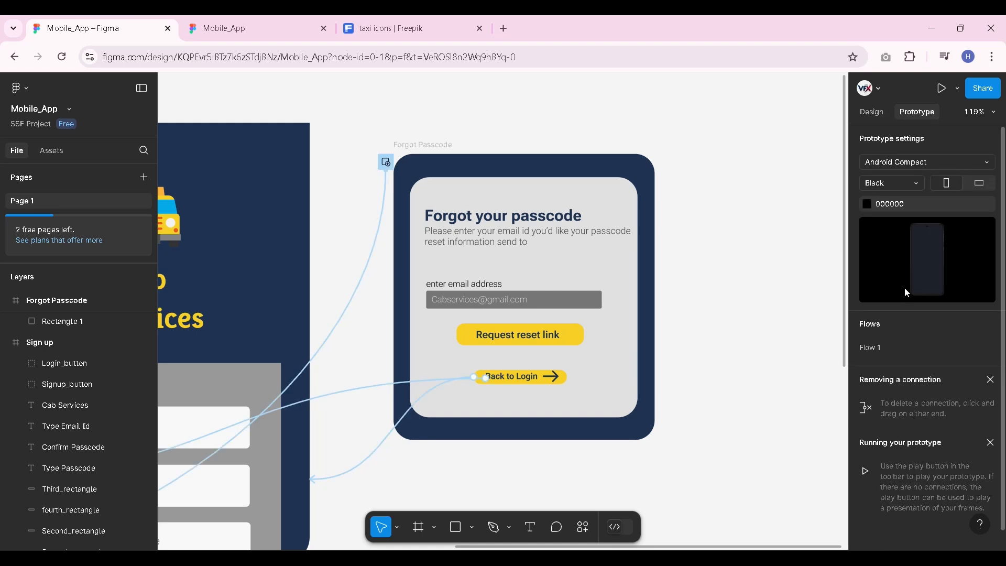
left_click(387, 206)
left_click(944, 163)
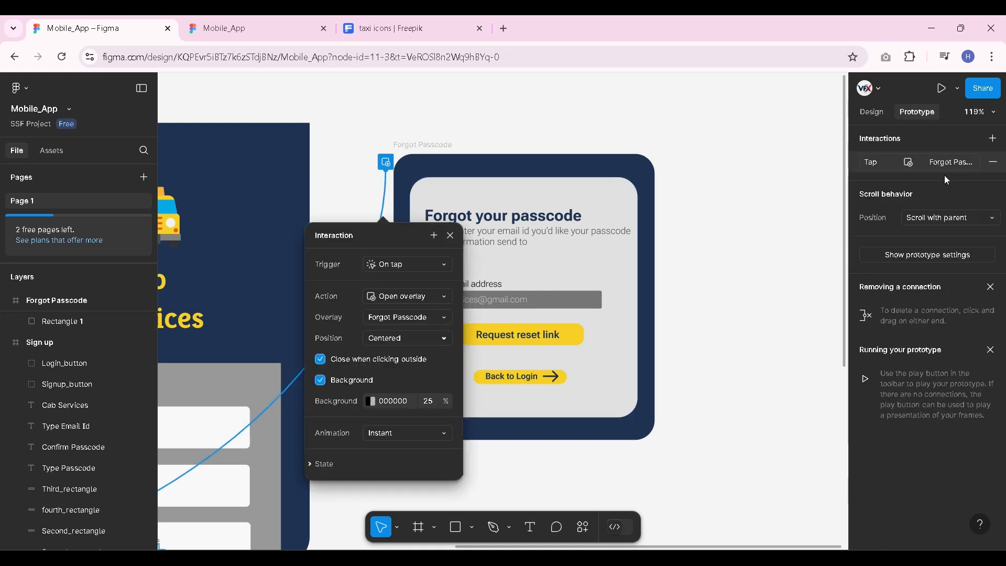
left_click(686, 304)
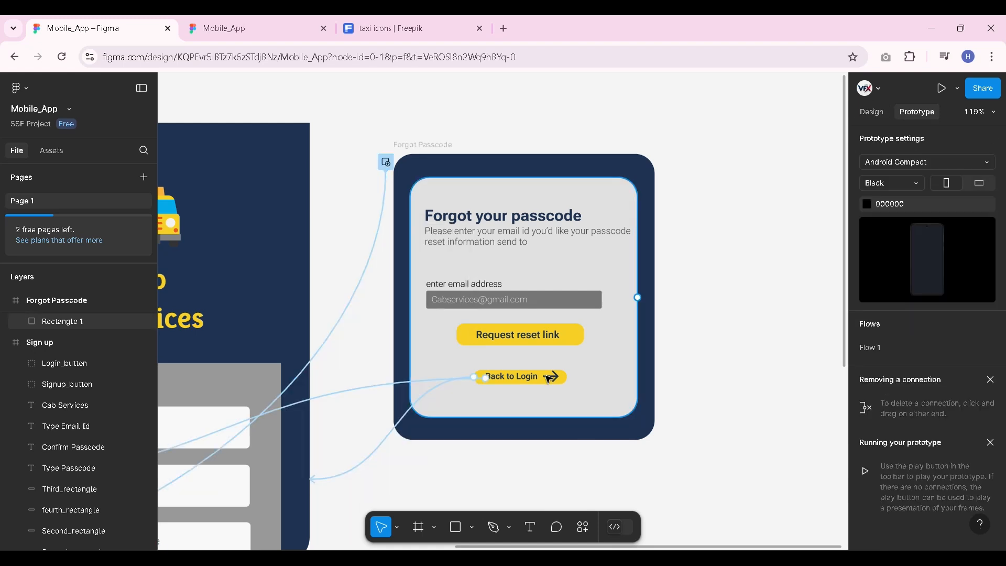
Inspect the "Back to Login" button's prototype interaction and the connections running between the three screens
left_click(560, 379)
scroll(569, 445, "down", 6)
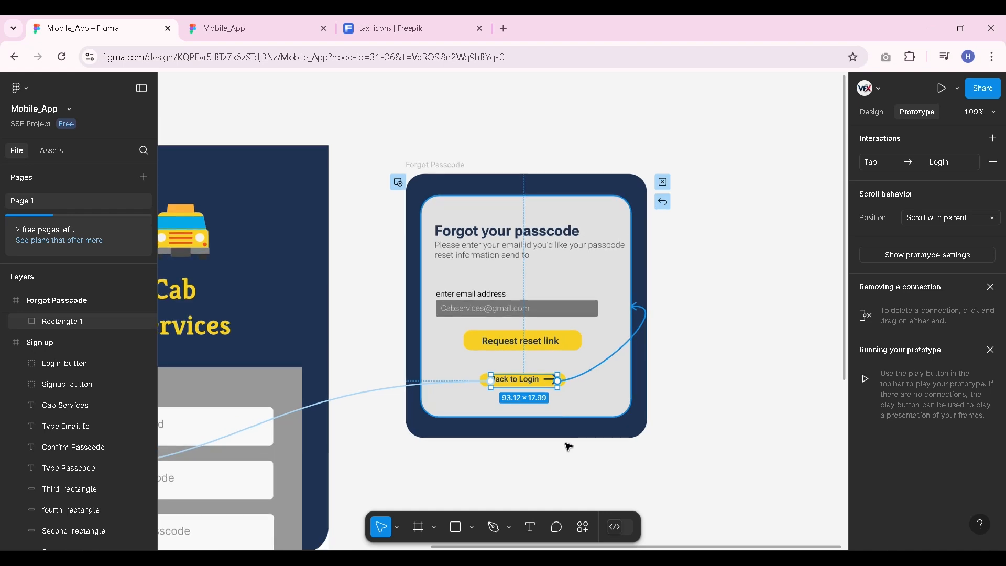
left_click_drag(350, 429, 313, 390)
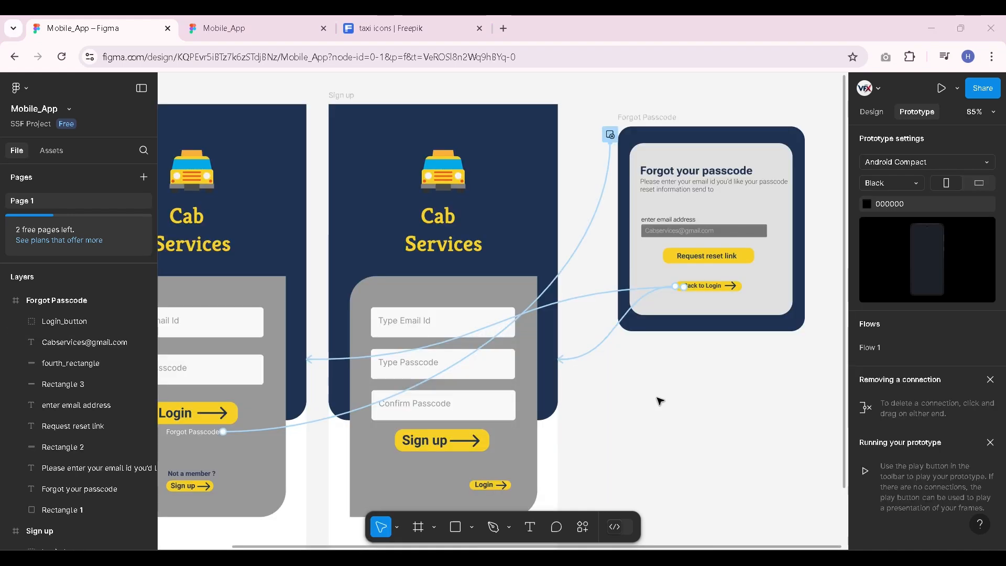
scroll(606, 373, "down", 1)
scroll(724, 343, "up", 3)
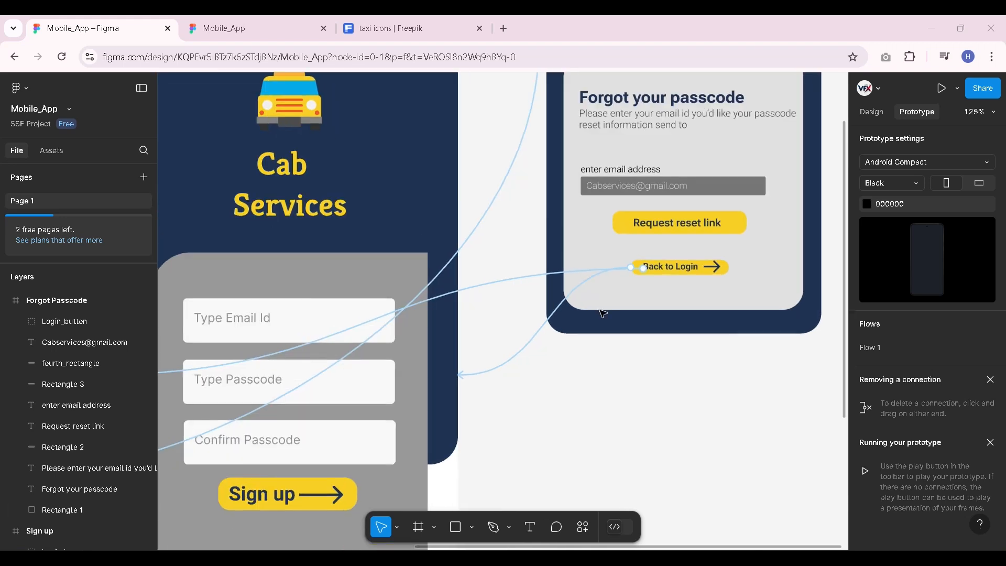
Set the animation of the Forgot Passcode overlay interaction to Move in
left_click(515, 202)
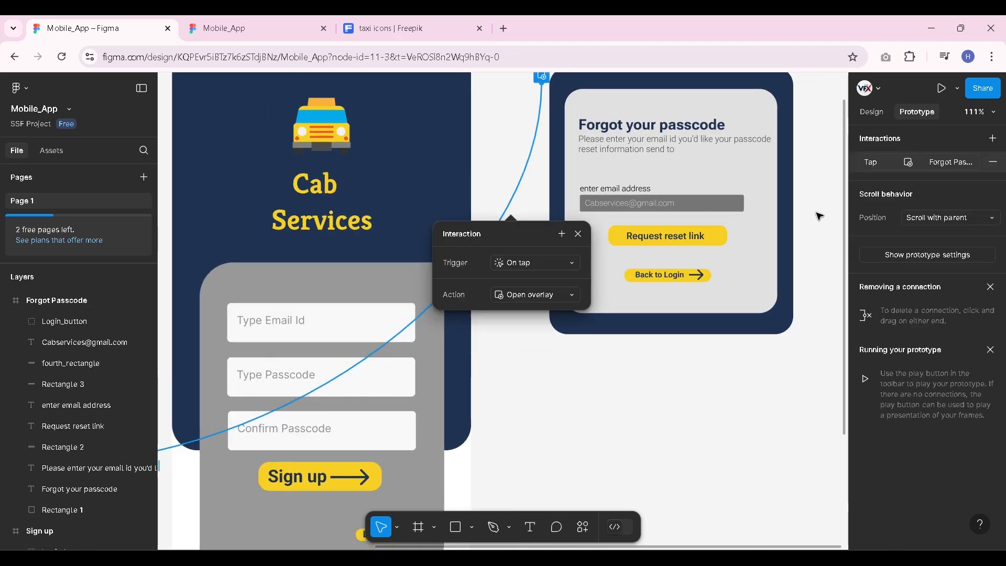
left_click(875, 165)
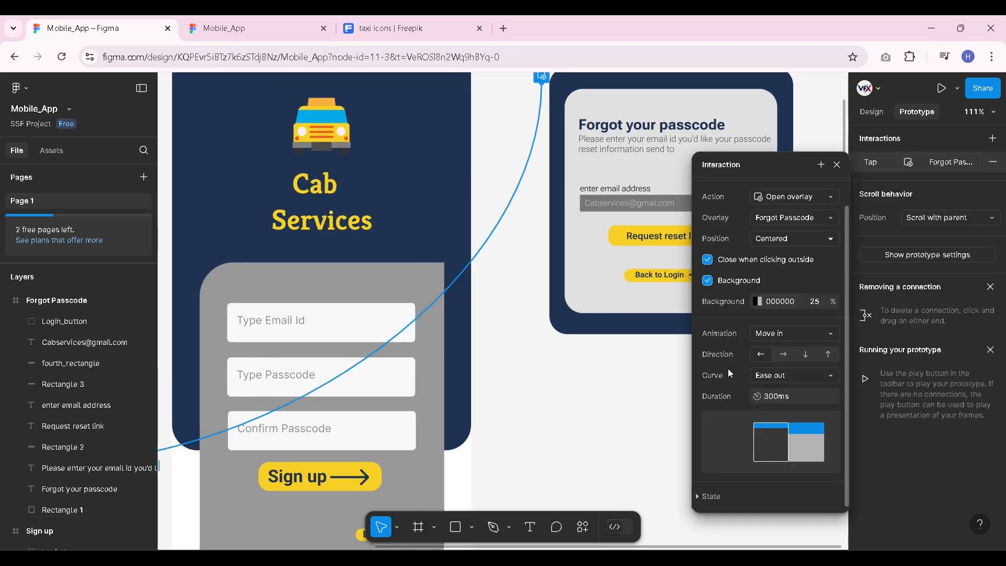
left_click(792, 334)
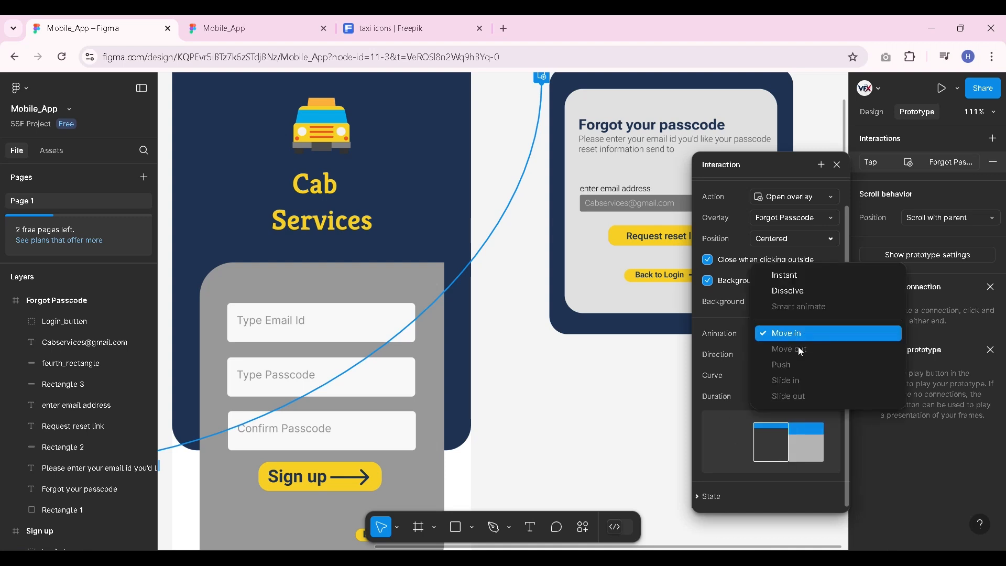
left_click(784, 336)
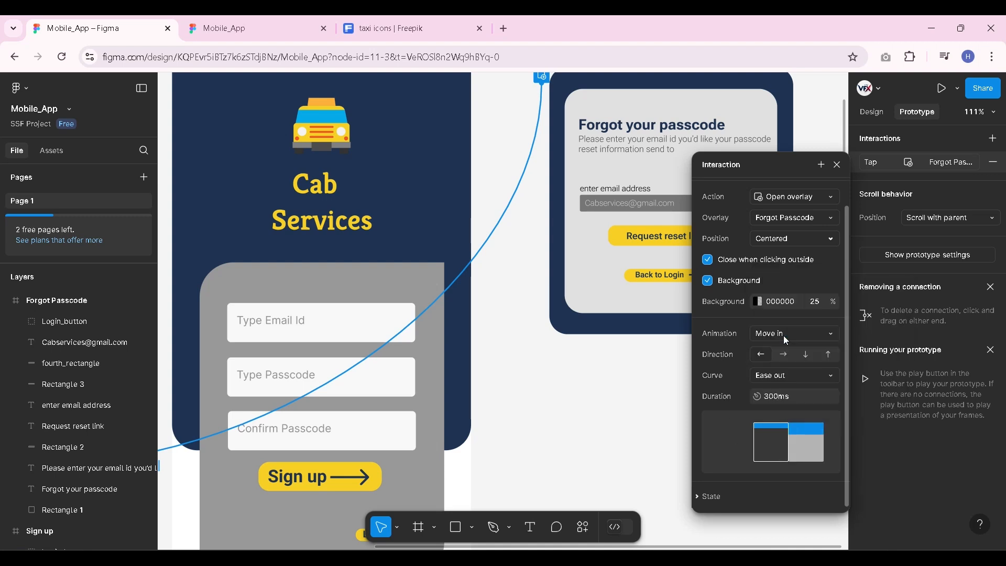
Preview the Forgot Passcode overlay in the prototype and leave it through "Back to Login"
left_click(279, 23)
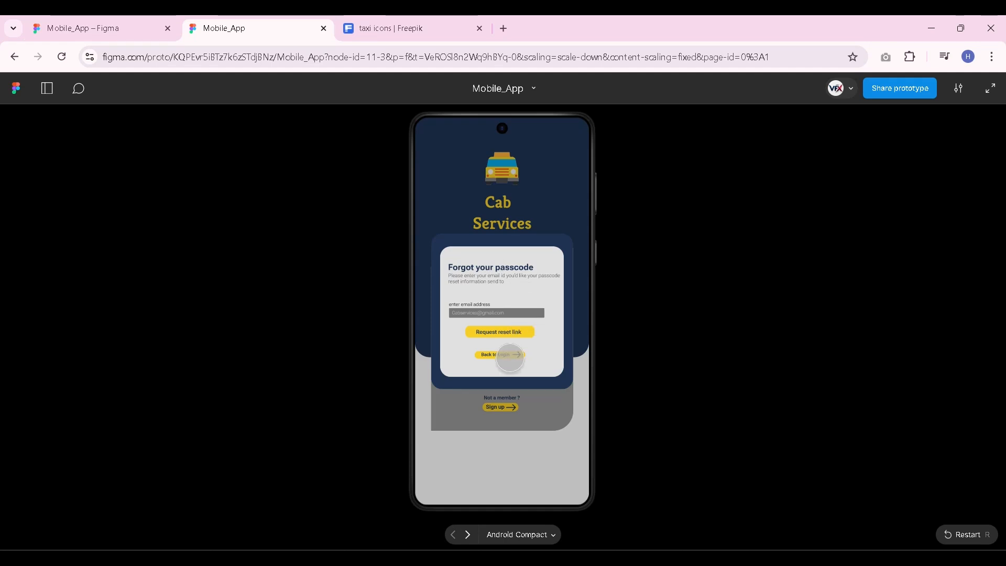
left_click(510, 356)
left_click(509, 366)
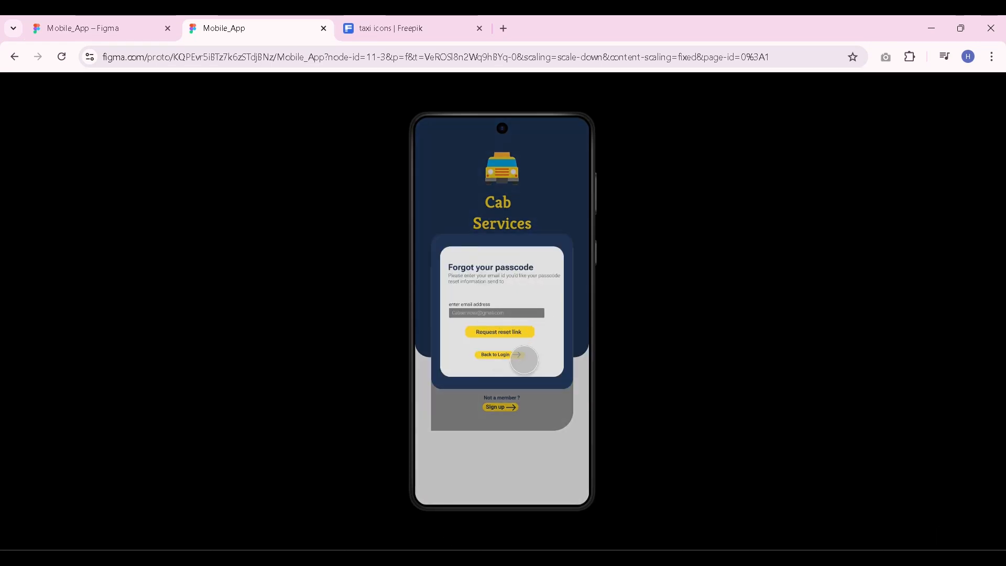
left_click(524, 360)
Test switching between the Login and Sign up screens in the preview, and open and close the Forgot Passcode overlay again
left_click(505, 408)
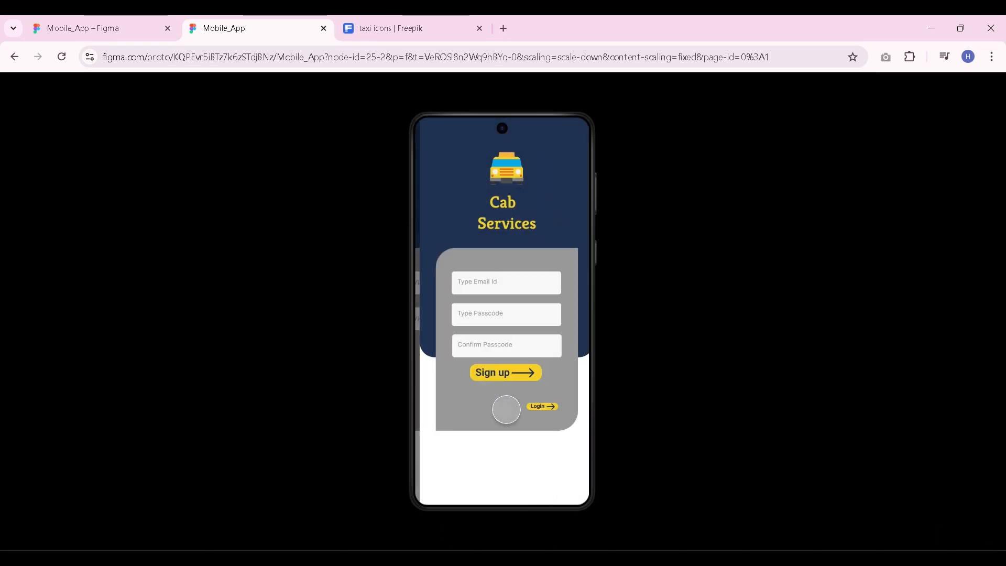
left_click(543, 407)
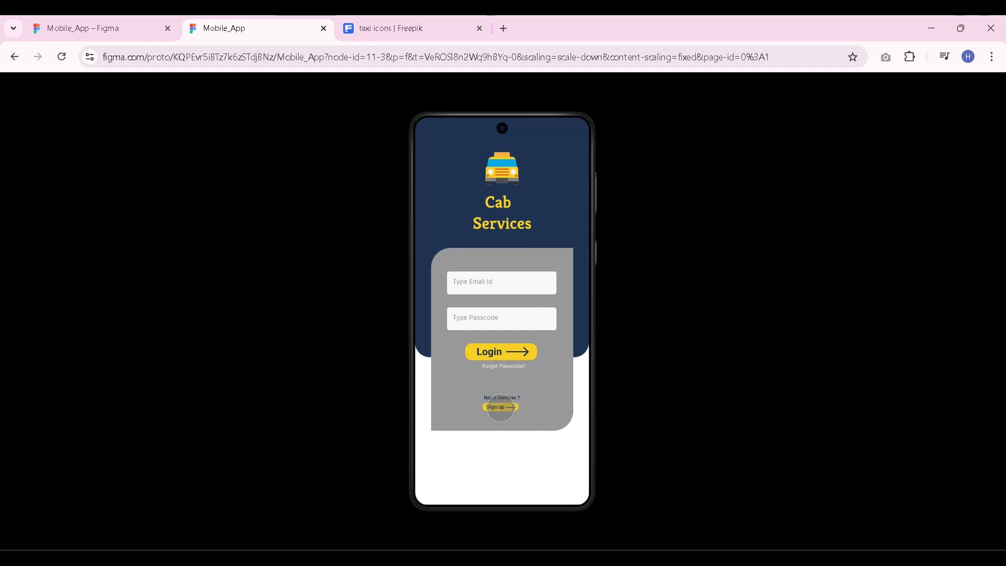
left_click(501, 408)
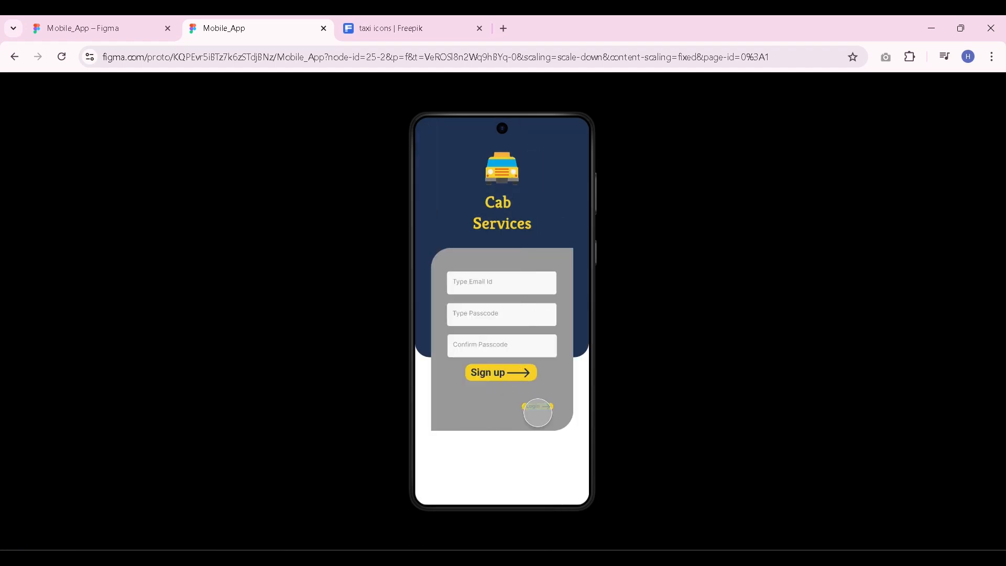
left_click(540, 407)
left_click(509, 367)
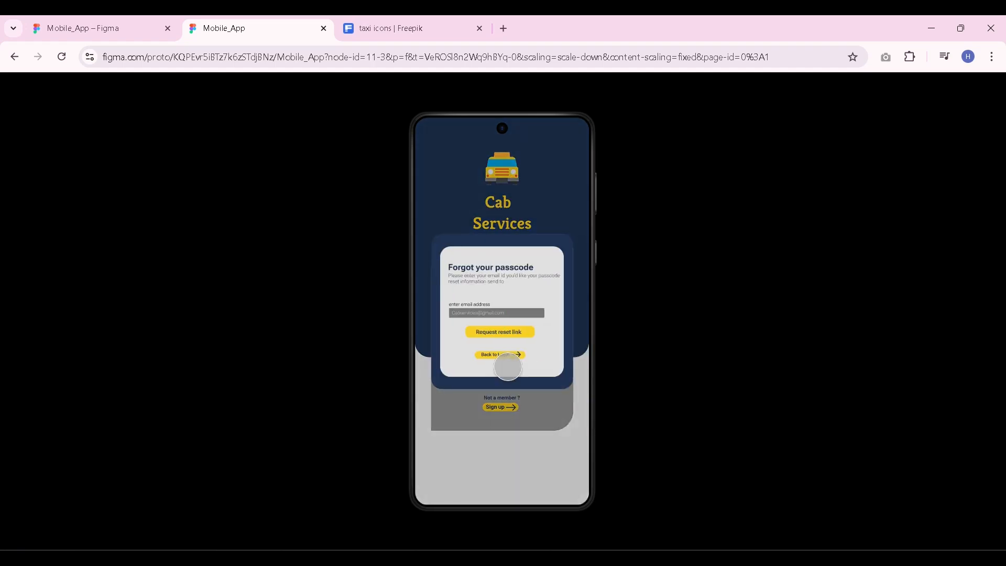
left_click(507, 356)
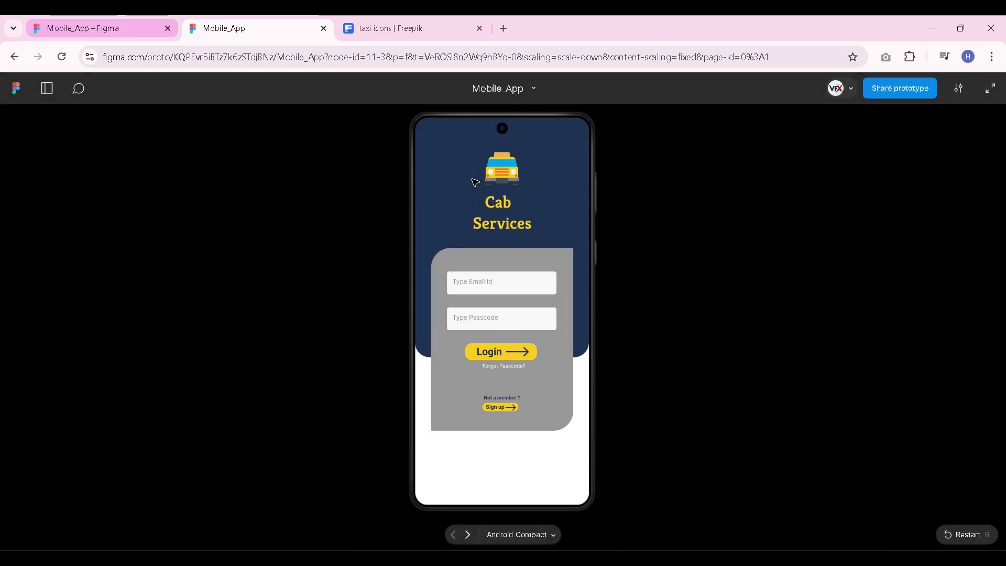
In the design file, set the Slide in animation of the "Back to Login" connection to Sign up to animate matching layers toward the right
left_click(100, 28)
scroll(484, 380, "down", 2)
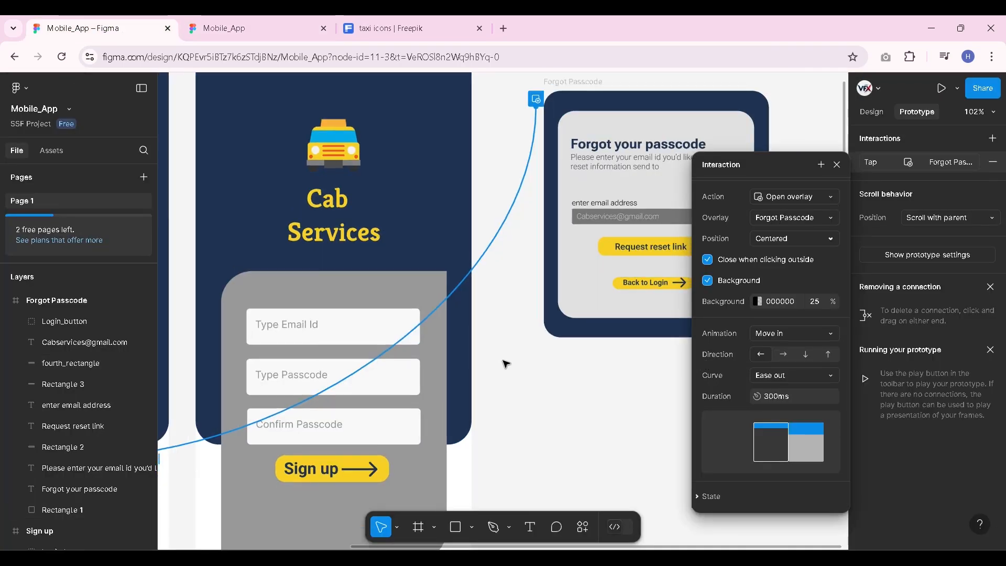
scroll(661, 301, "up", 2)
scroll(454, 354, "down", 1)
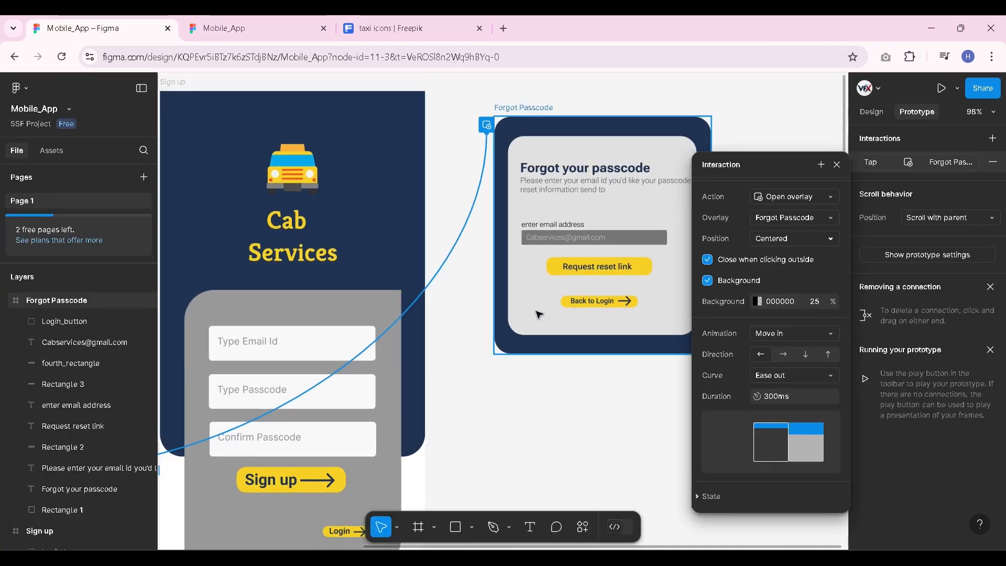
scroll(540, 331, "down", 2)
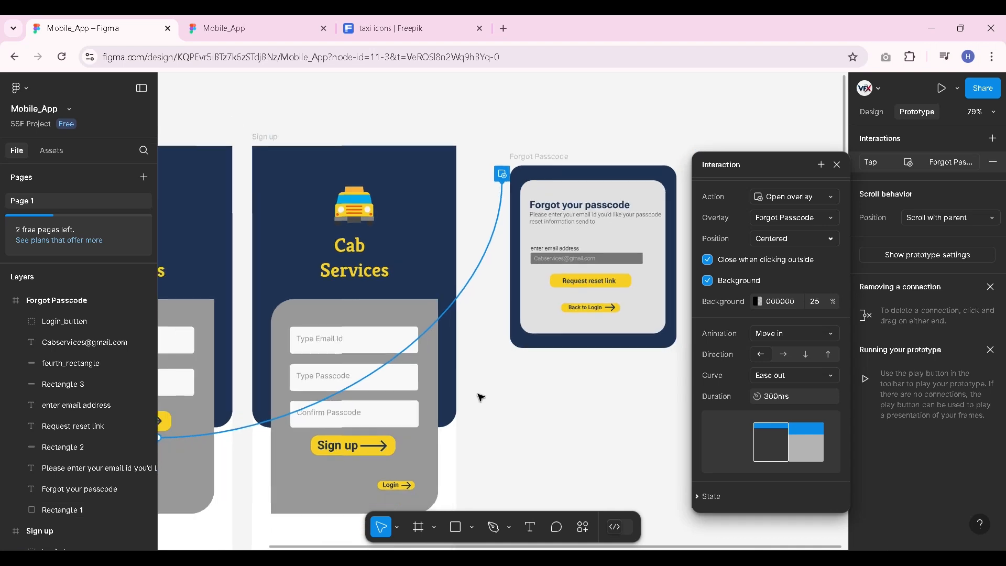
left_click(535, 390)
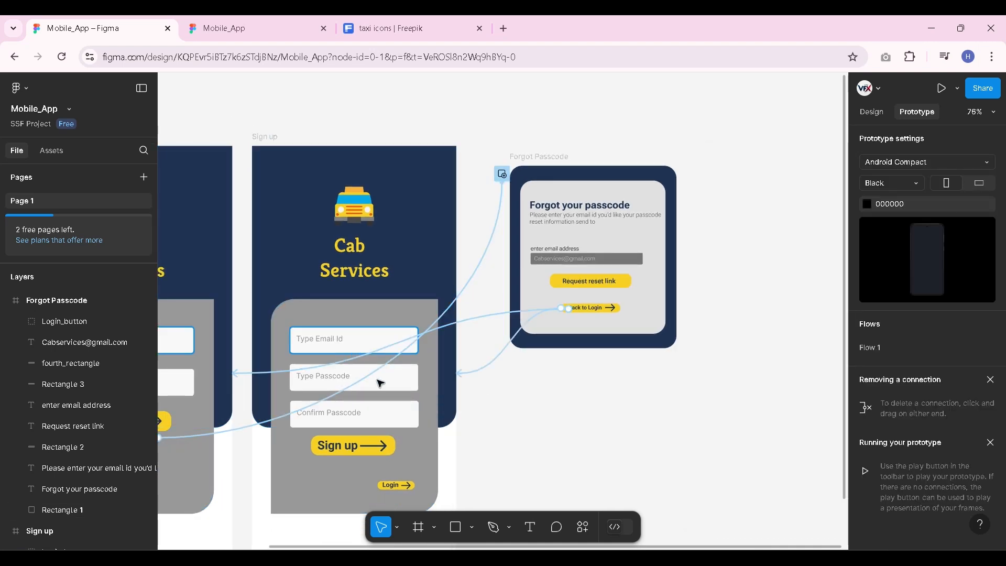
left_click(475, 373)
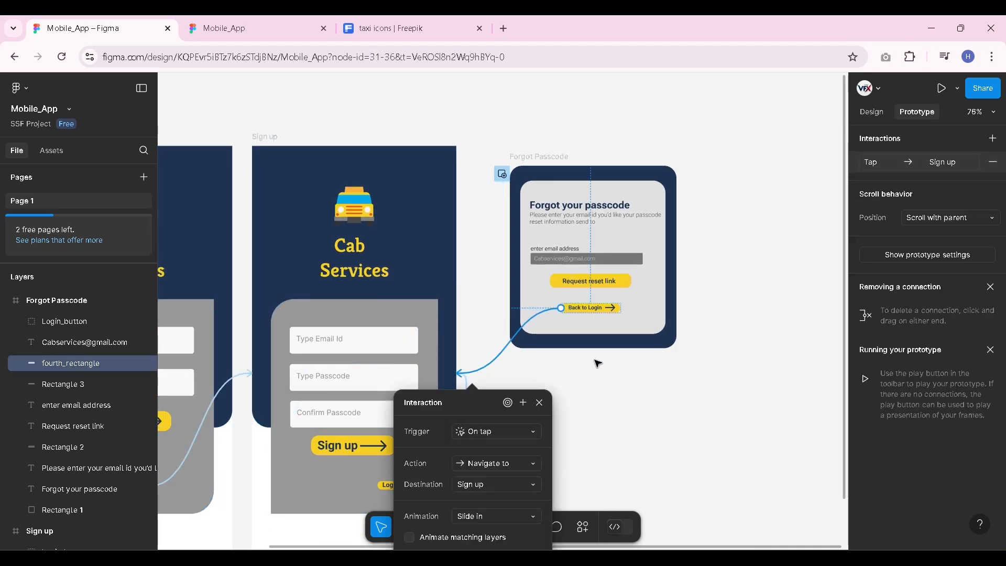
left_click(874, 163)
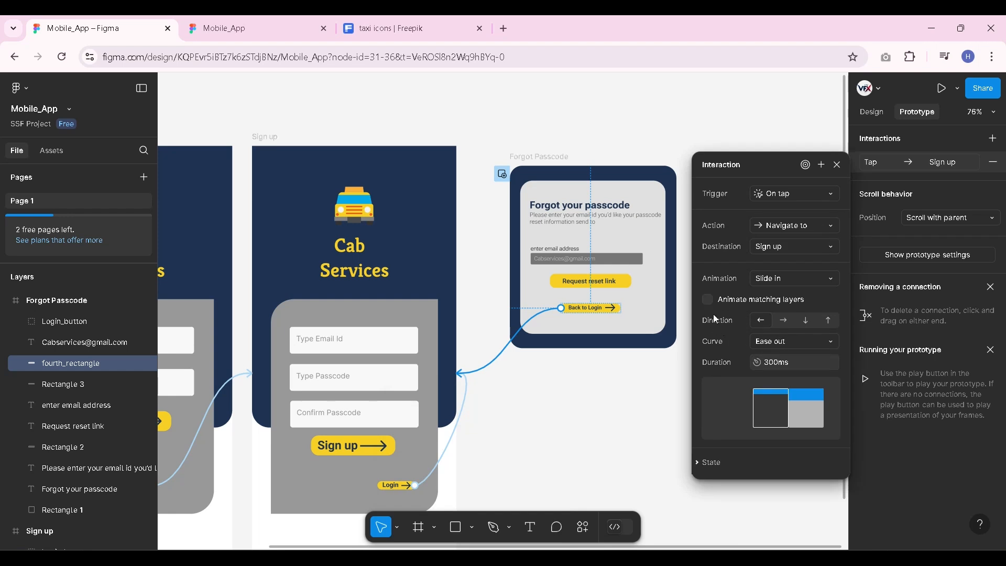
left_click(786, 320)
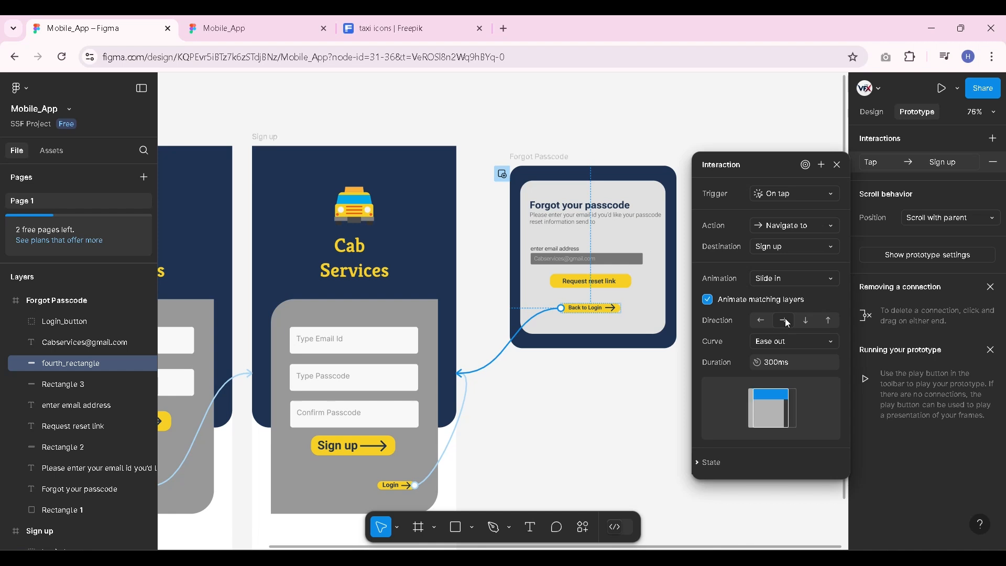
Preview the transition from Login to Sign up and back to Login in the prototype
left_click(329, 35)
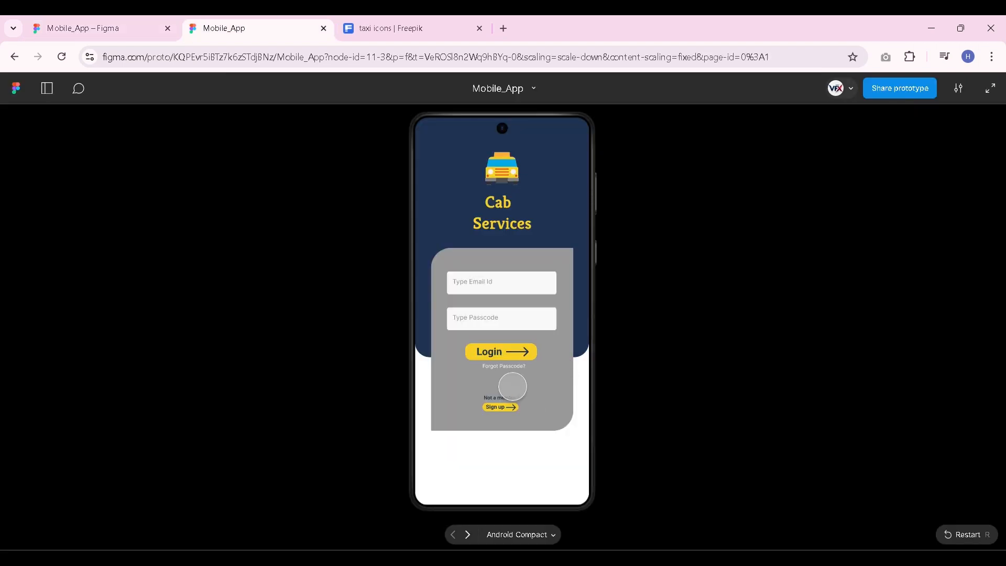
left_click(500, 408)
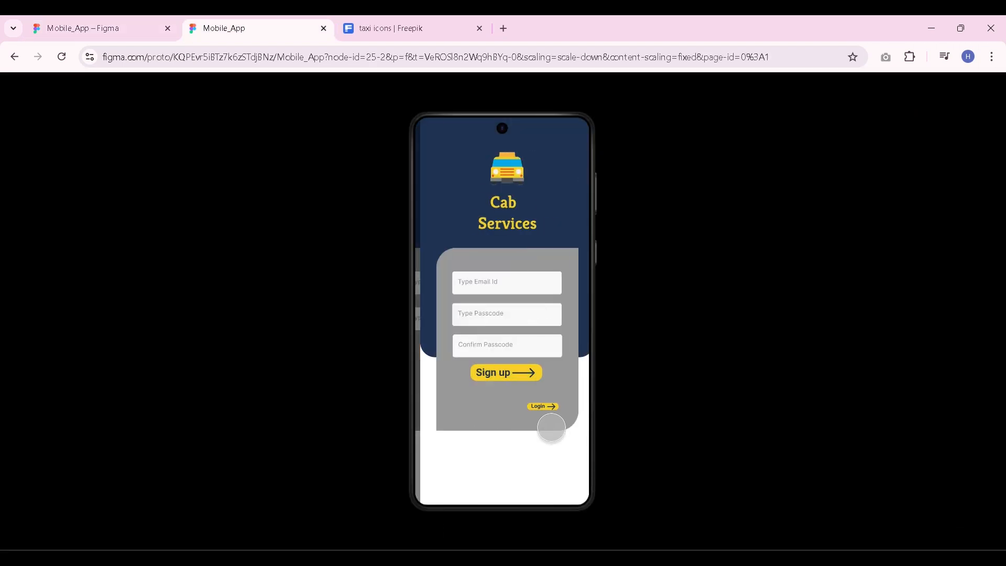
left_click(538, 405)
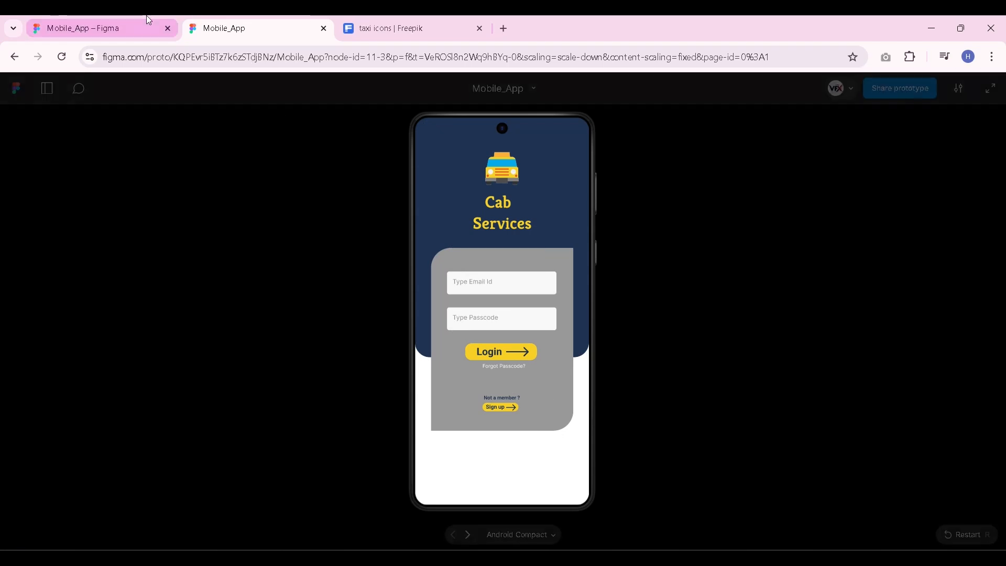
Check the Slide in settings of the "Back to Login" connection and preview switching between the Login and Sign up screens
left_click(94, 28)
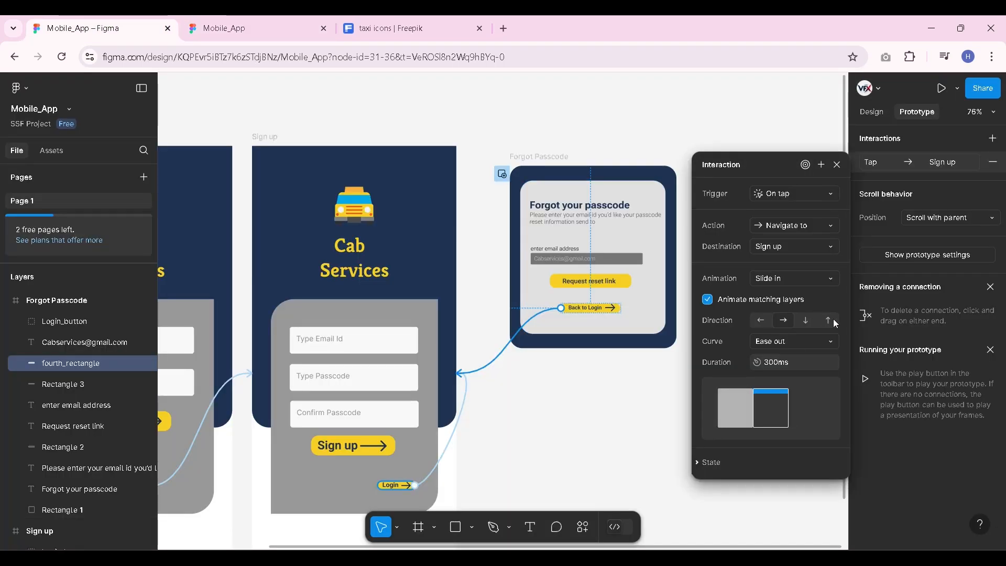
left_click(256, 28)
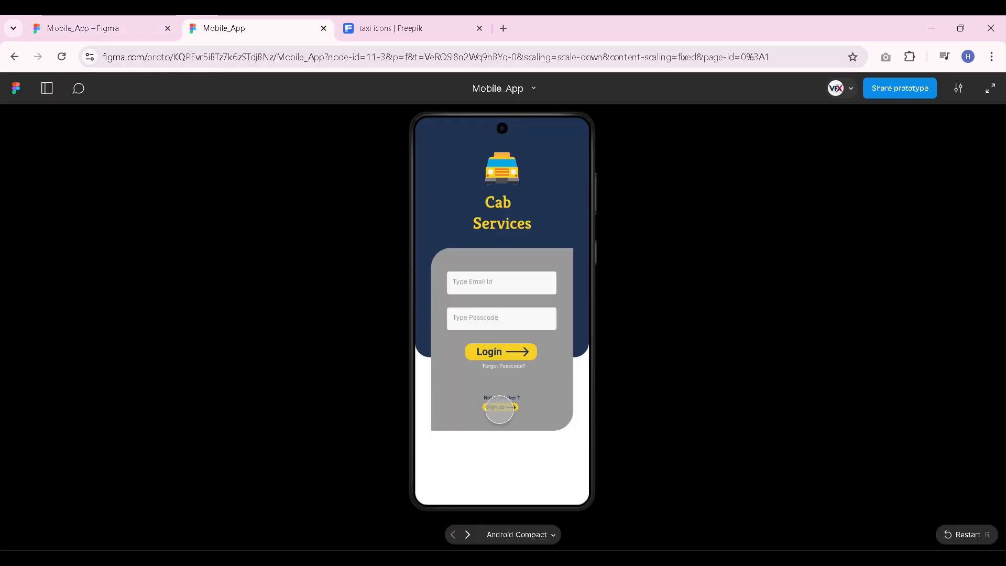
left_click(499, 409)
left_click(536, 407)
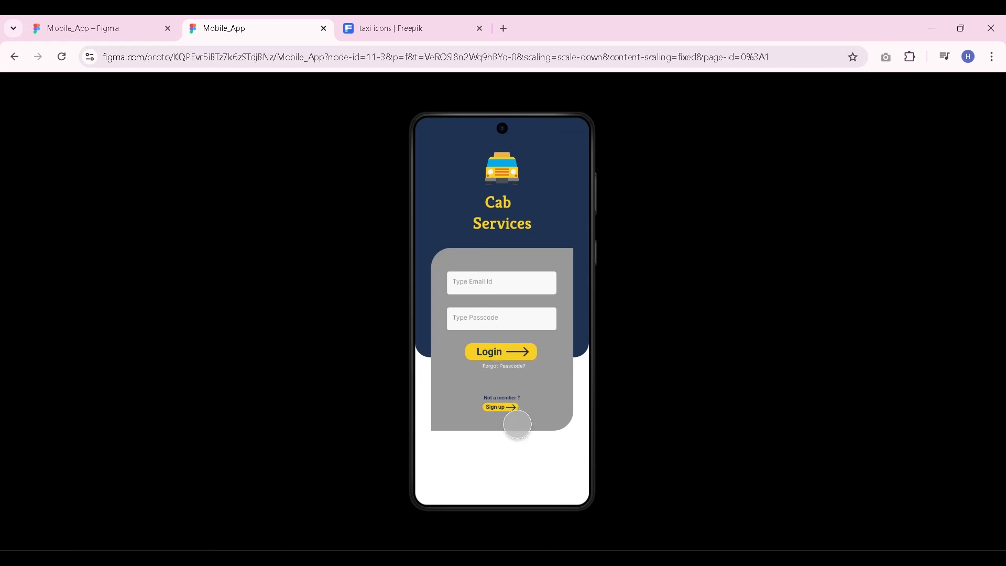
In the design file, set the Slide in direction of the "Back to Login" connection to Sign up to downward and deselect the connection
left_click(125, 28)
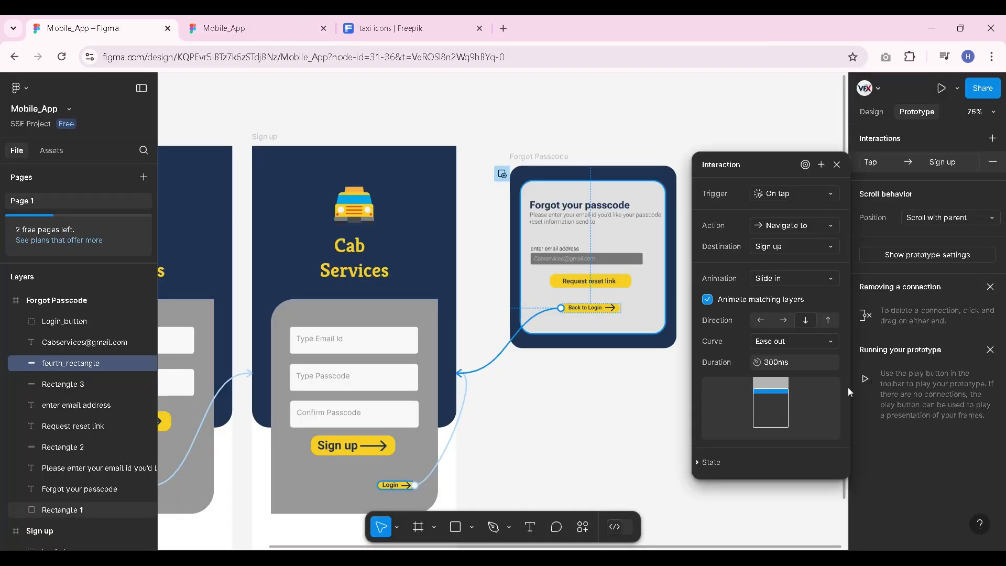
left_click(787, 344)
left_click(786, 342)
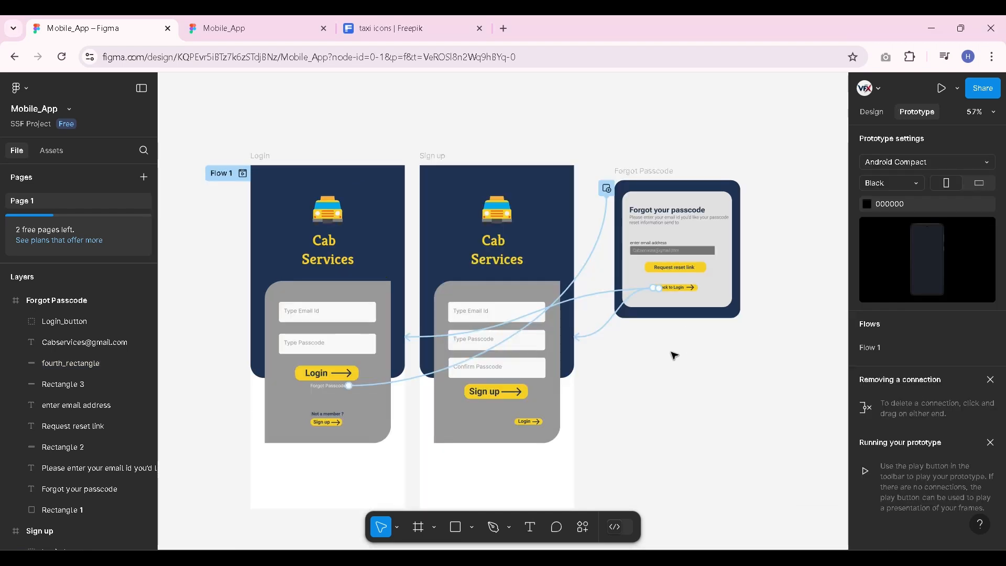
scroll(681, 357, "up", 1)
scroll(693, 360, "up", 1)
scroll(440, 396, "down", 1)
Preview the return from Sign up to Login in the prototype and open the Forgot Passcode overlay
left_click(260, 28)
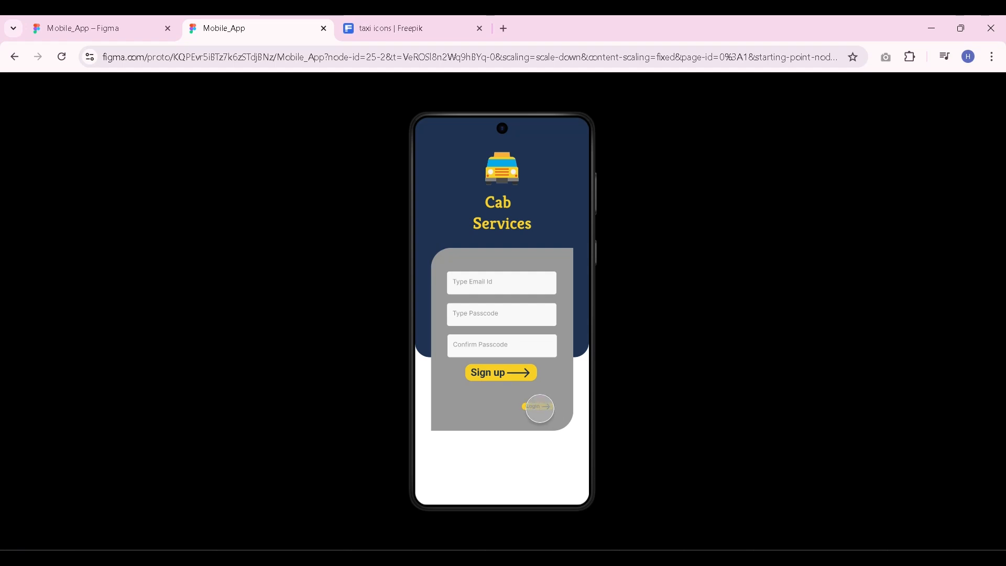
left_click(539, 407)
left_click(512, 366)
left_click(510, 367)
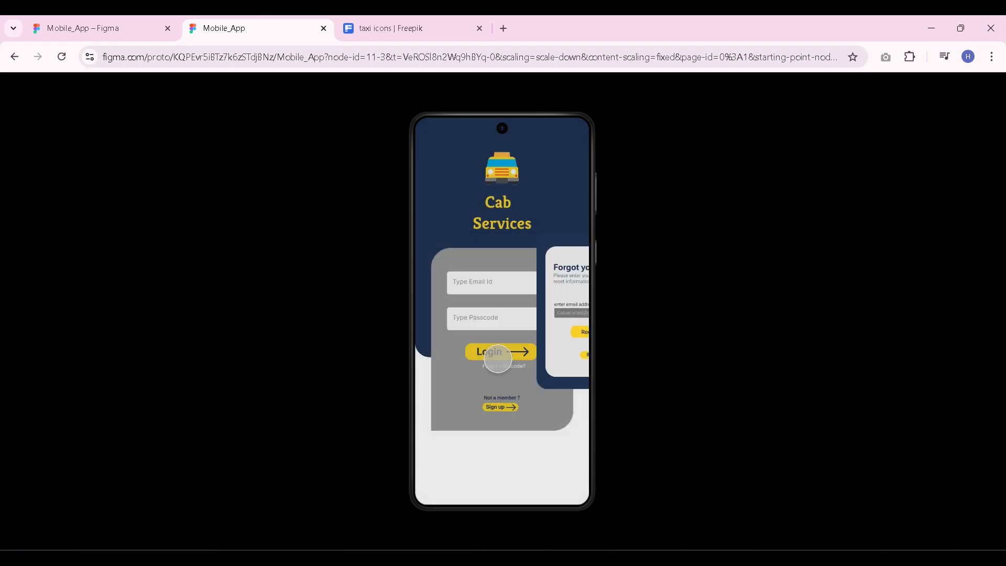
Return to the design file, switch to design mode and look over the Login, Sign up and Forgot Passcode frames
left_click(151, 21)
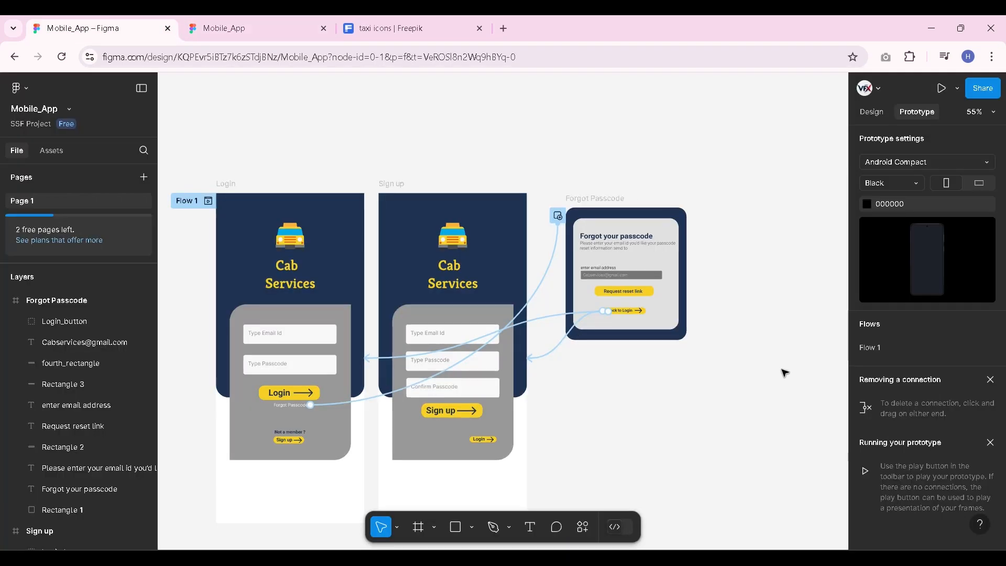
left_click(871, 113)
scroll(589, 232, "up", 5)
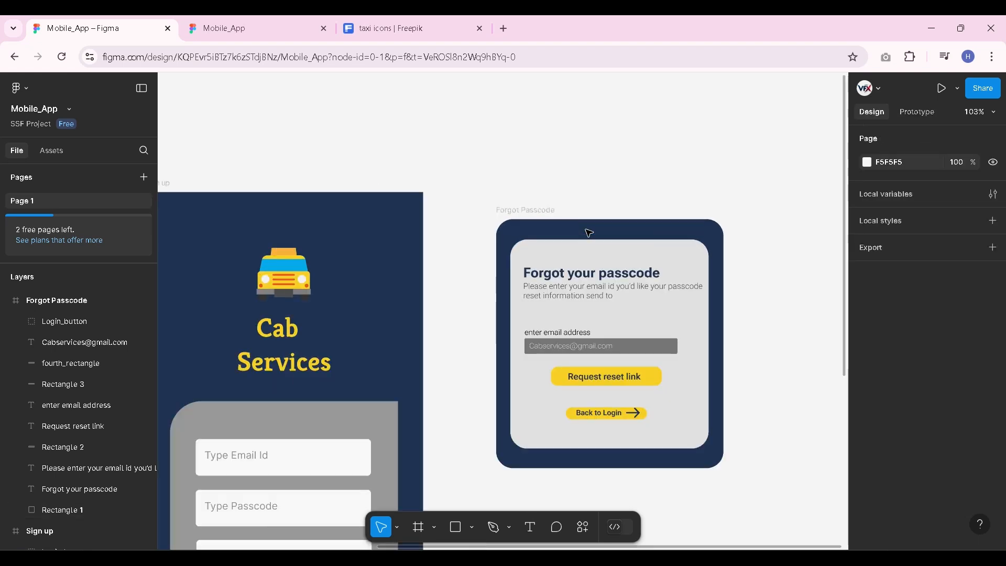
scroll(589, 233, "down", 4)
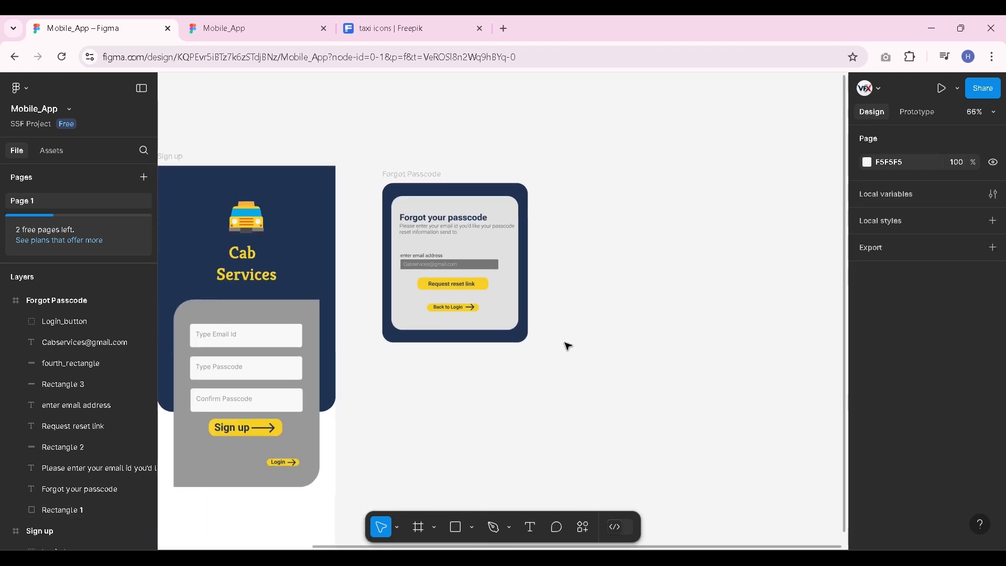
scroll(568, 346, "left", 5)
scroll(341, 364, "down", 3)
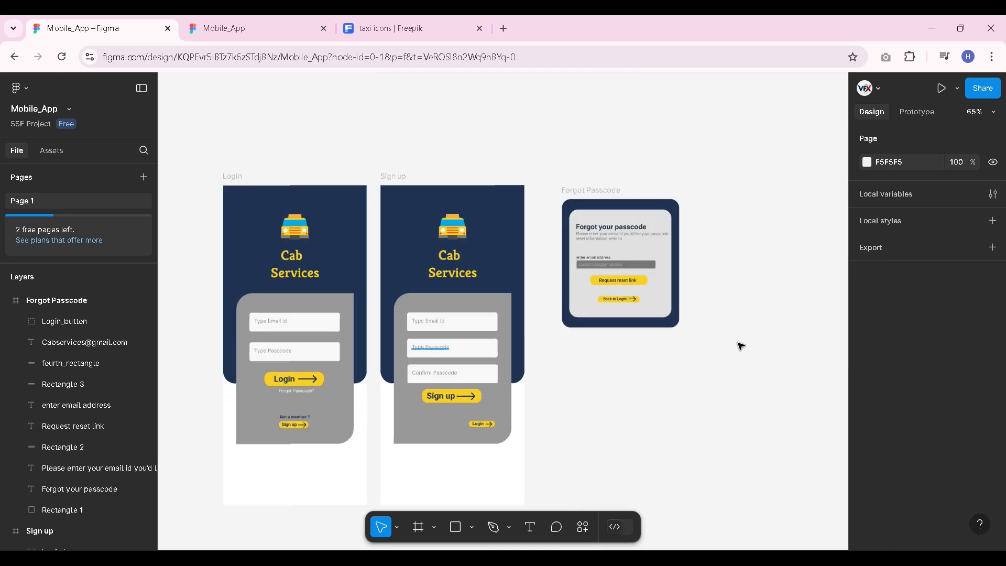
scroll(730, 317, "right", 5)
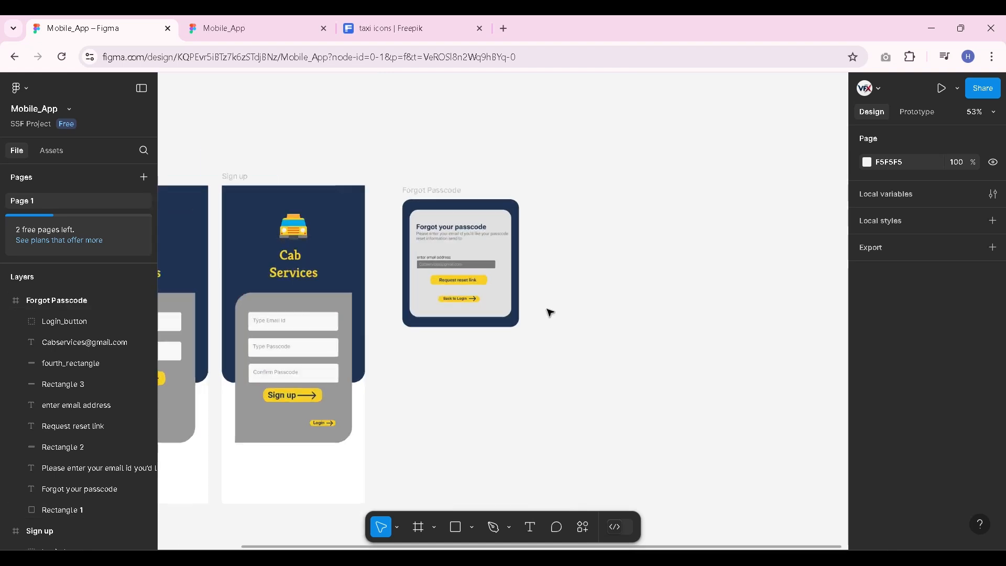
scroll(602, 306, "up", 1)
scroll(629, 293, "right", 3)
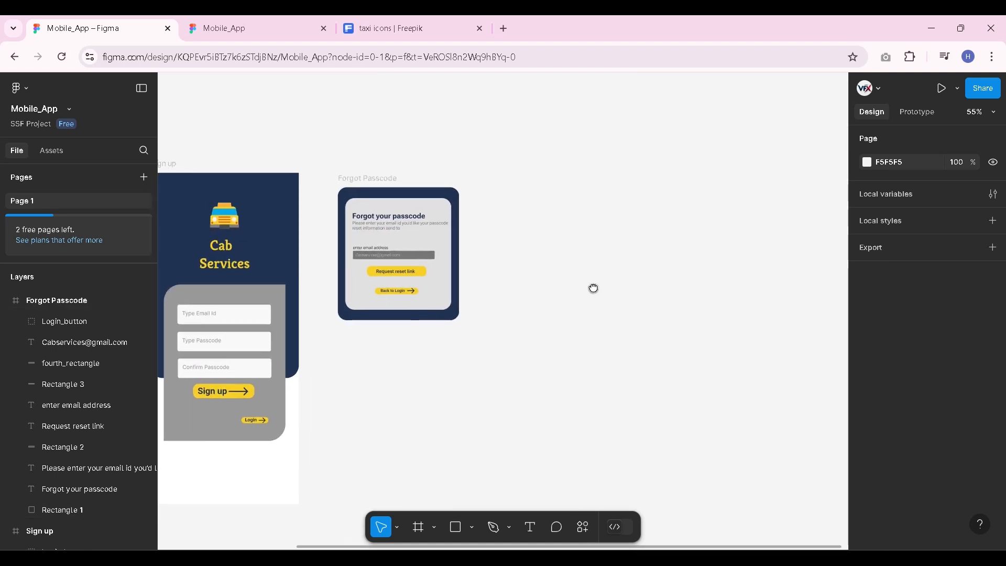
Collapse the layers of the existing frames and add an Android Compact frame named "Home" beside the Forgot Passcode frame
left_click(419, 529)
left_click(5, 301)
left_click(5, 321)
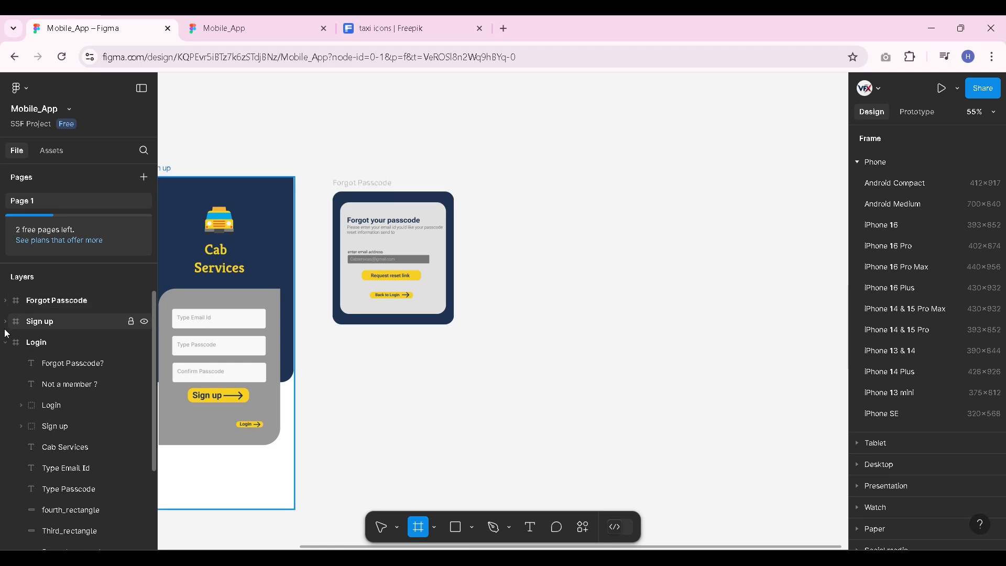
left_click(5, 343)
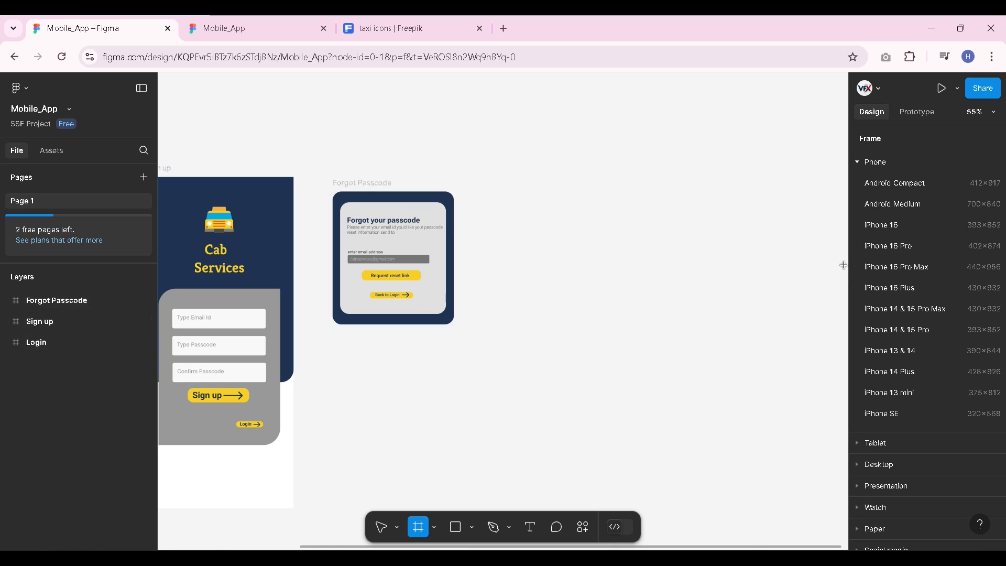
left_click(533, 302)
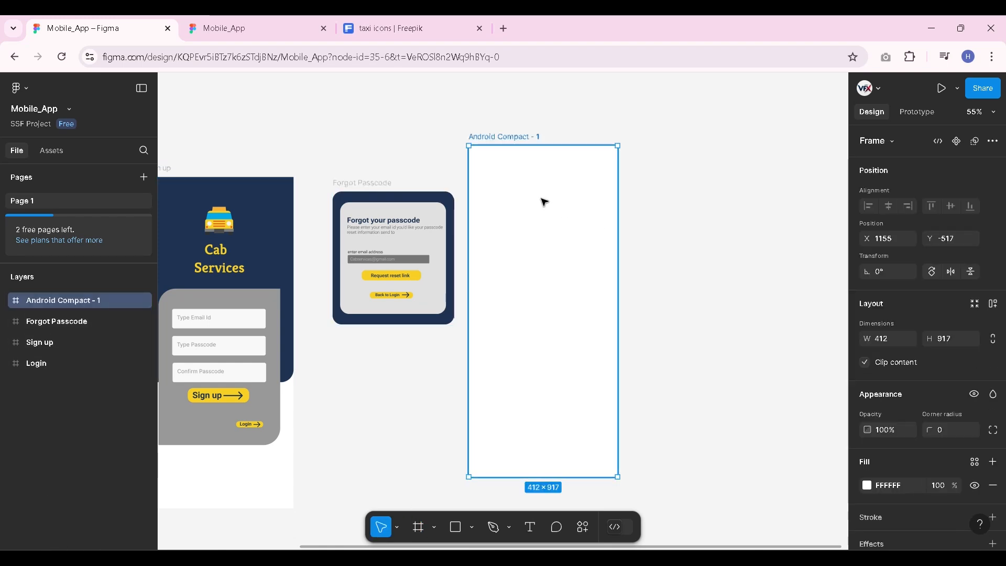
double_click(487, 138)
type("Ho")
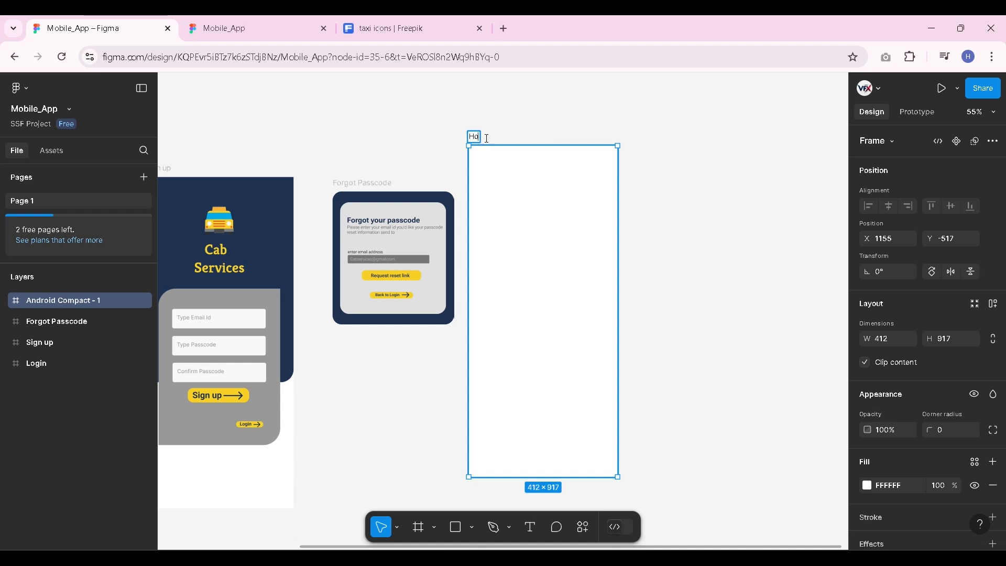
type("me")
left_click(512, 144)
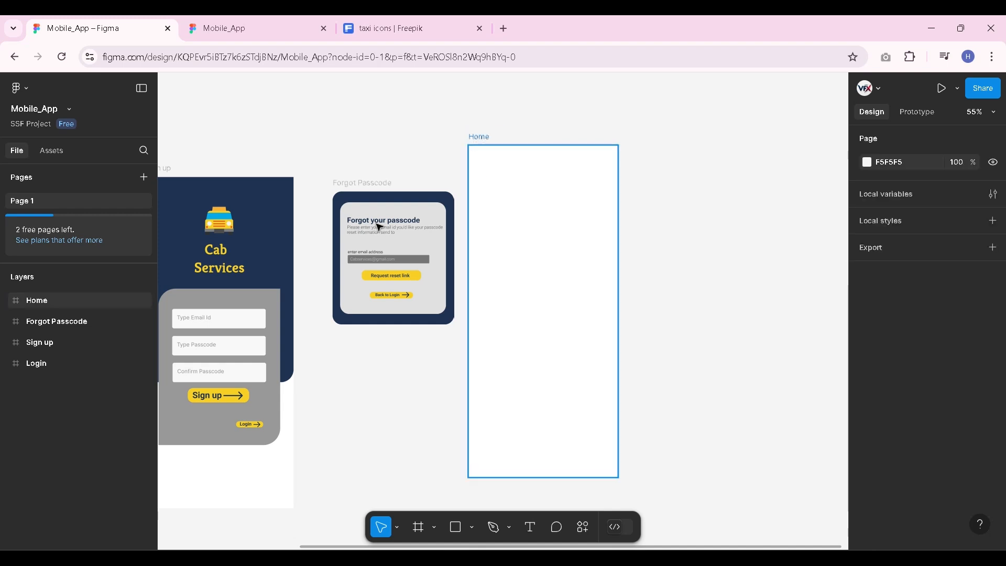
Connect the Login button on the Login screen to the Home frame with an On tap, Navigate to interaction
scroll(492, 339, "down", 3)
scroll(238, 363, "up", 3)
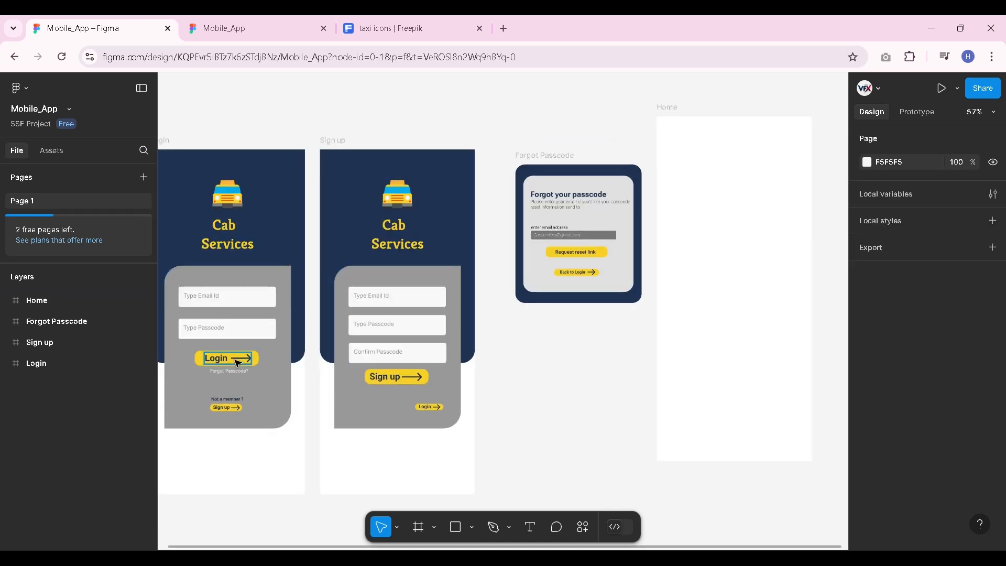
scroll(601, 317, "down", 2)
scroll(692, 272, "up", 3)
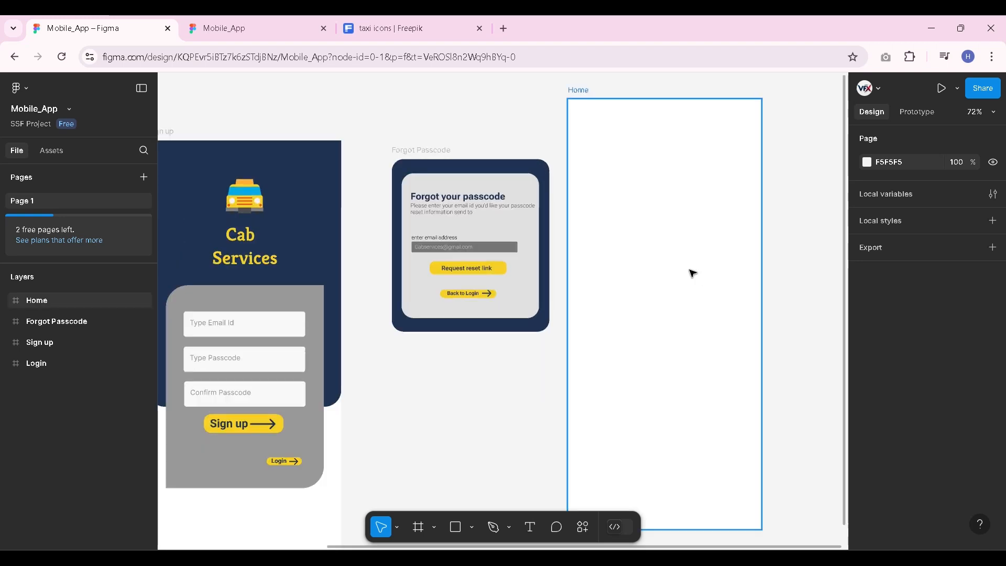
scroll(619, 303, "down", 3)
left_click(918, 111)
scroll(292, 350, "up", 3)
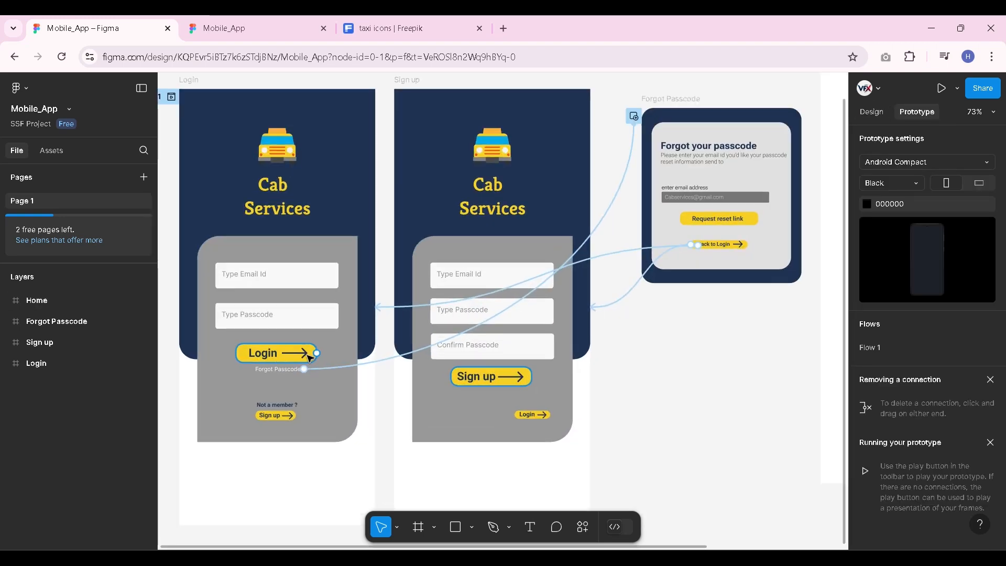
left_click_drag(310, 357, 828, 243)
scroll(760, 262, "down", 5)
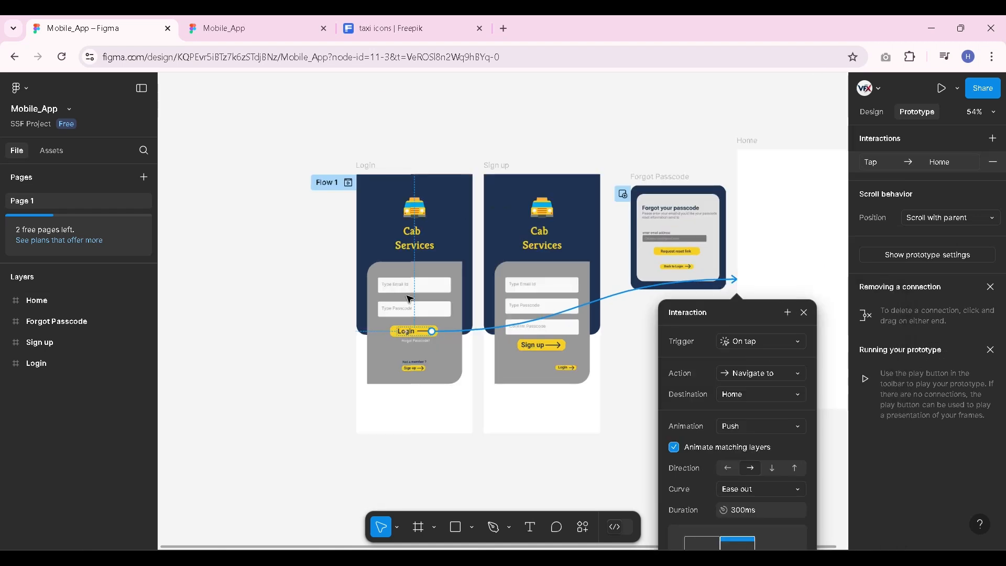
scroll(671, 236, "up", 3)
scroll(760, 249, "up", 1)
left_click(813, 224)
Fill the Home frame with the yellow sampled from the "Request reset link" button
scroll(650, 298, "down", 1)
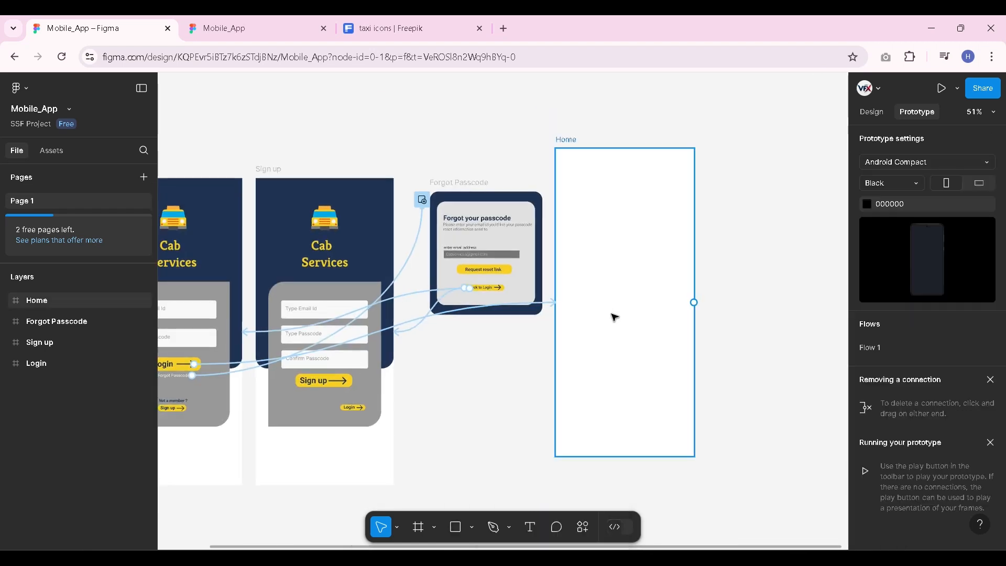
scroll(716, 220, "up", 3)
scroll(487, 260, "down", 1)
left_click(872, 112)
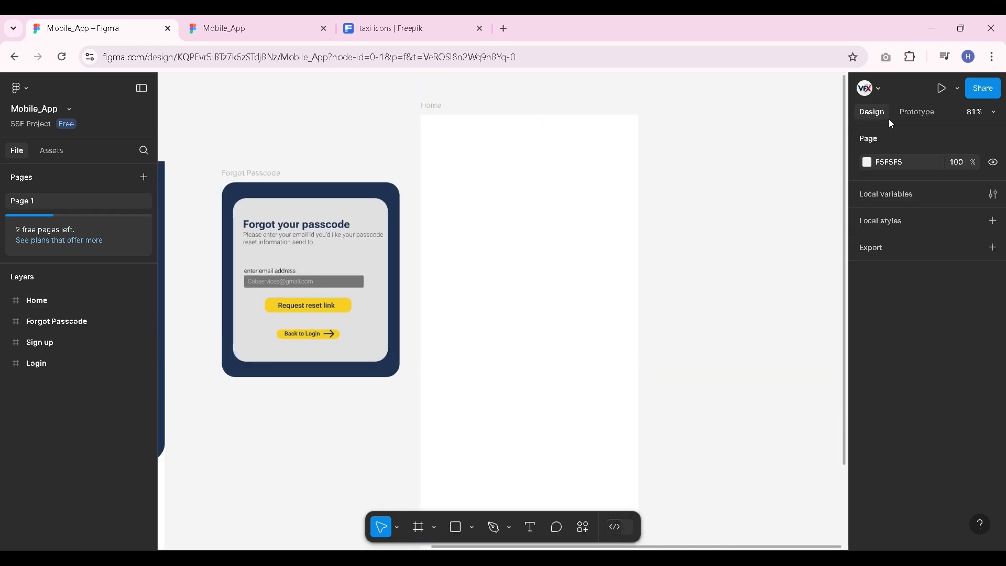
left_click(519, 210)
scroll(550, 240, "down", 1)
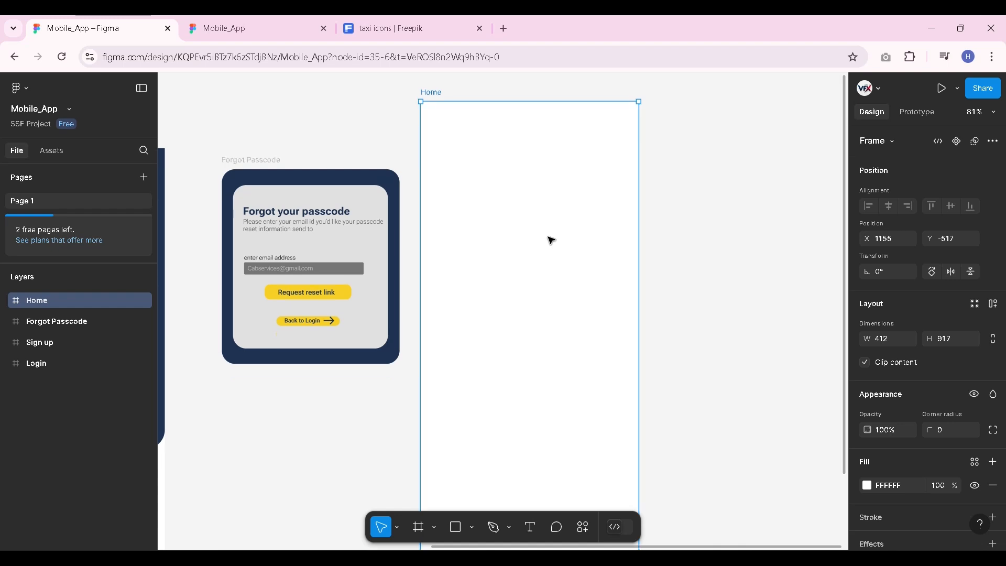
scroll(883, 436, "down", 2)
left_click(867, 394)
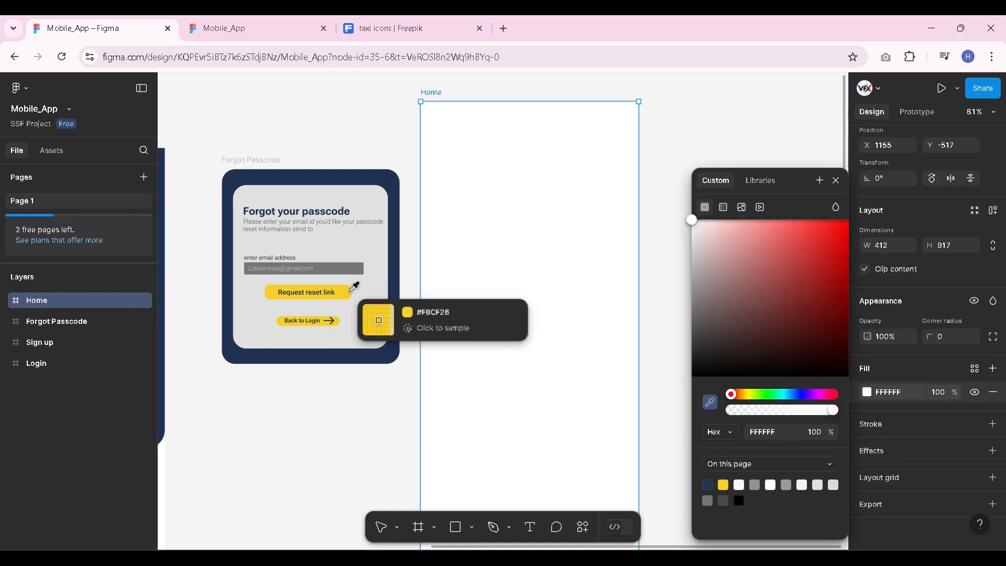
left_click(348, 289)
left_click(677, 230)
Preview the transition from the Login button to the Home screen in the prototype and return to the design file
scroll(608, 238, "down", 2)
scroll(559, 308, "up", 2)
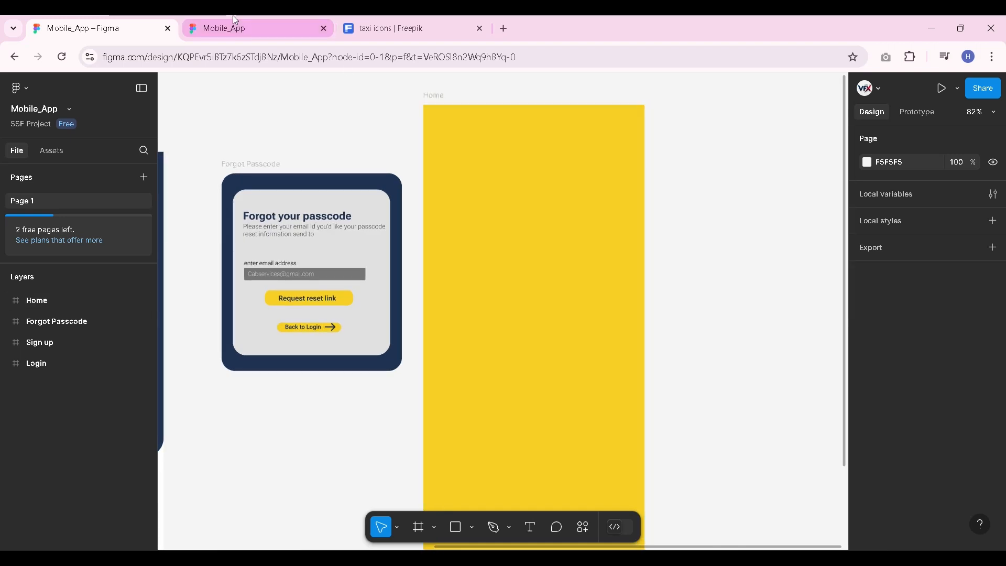
left_click(236, 27)
left_click(123, 28)
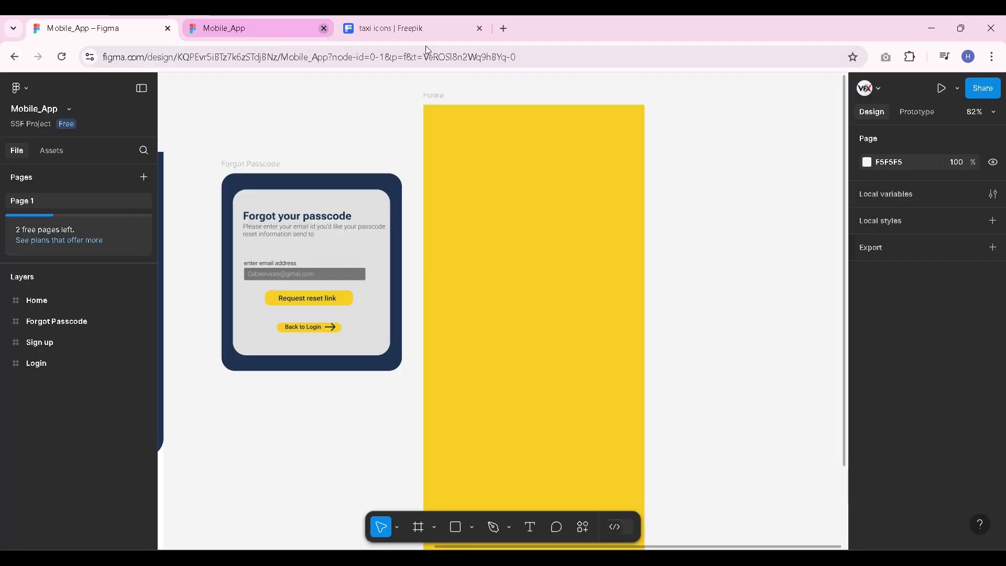
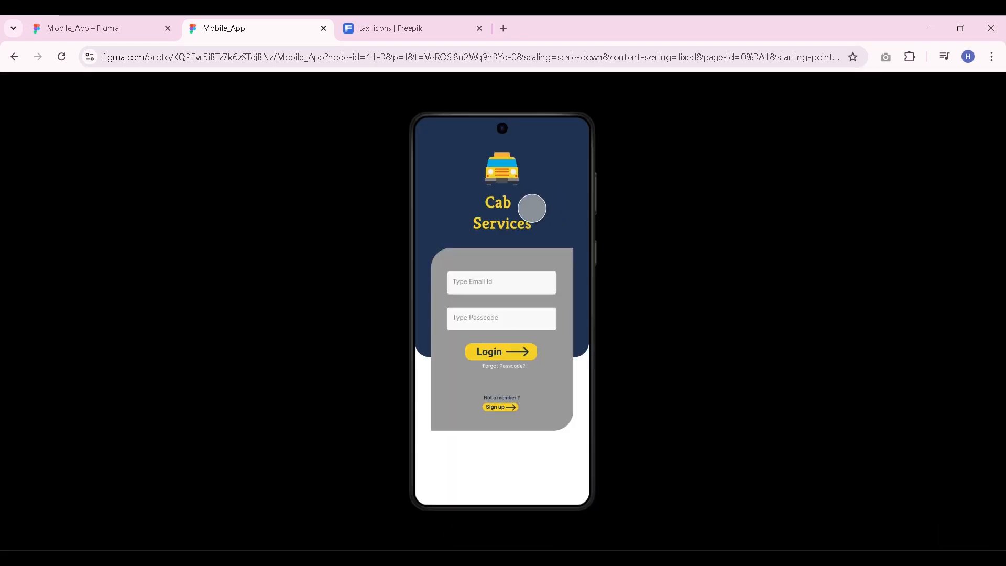
left_click(520, 352)
key("ctrl+1")
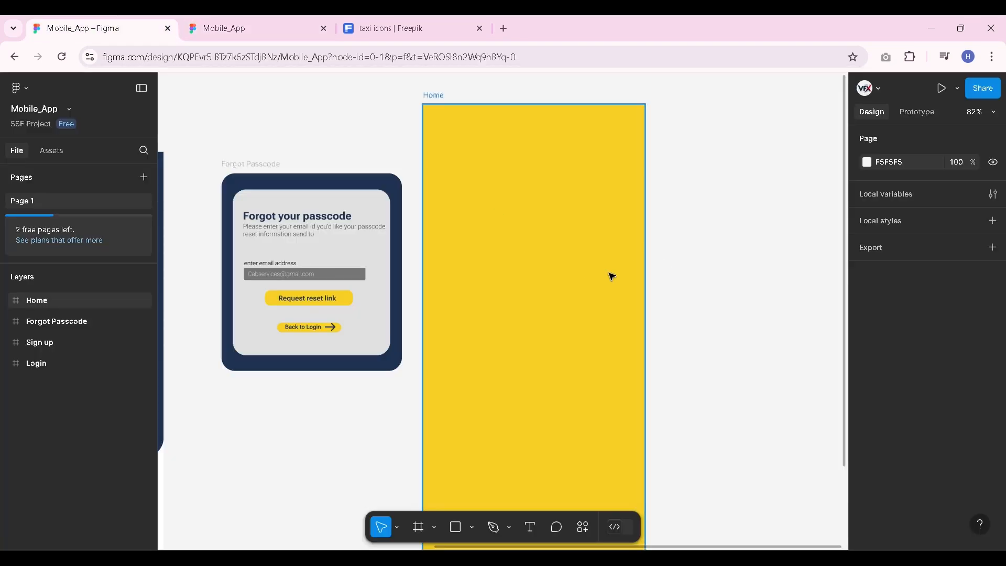
Add a bold Roboto "Taxi Service" title to the Home frame, set its font size to 40 and centre it horizontally
scroll(566, 330, "up", 2)
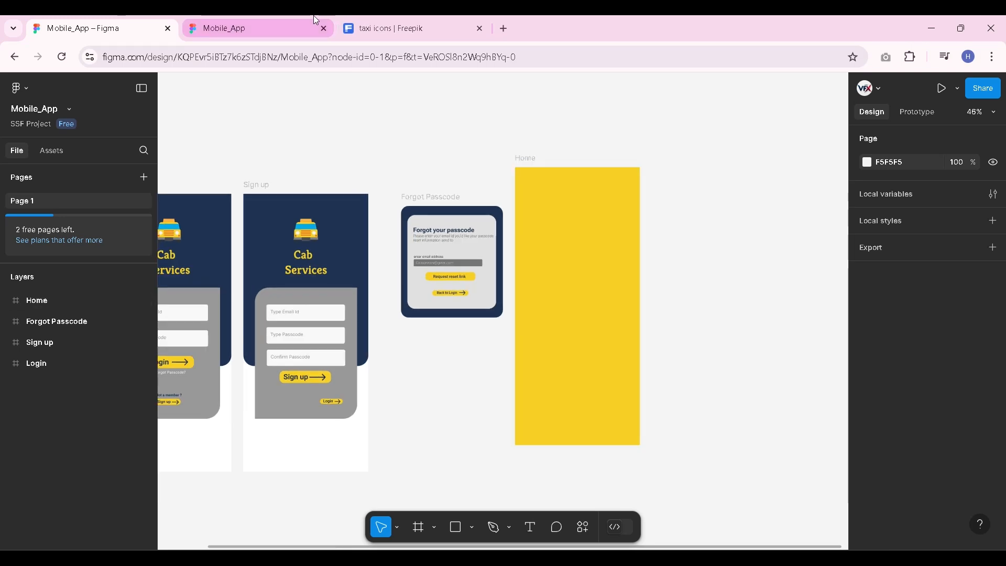
scroll(548, 247, "up", 5)
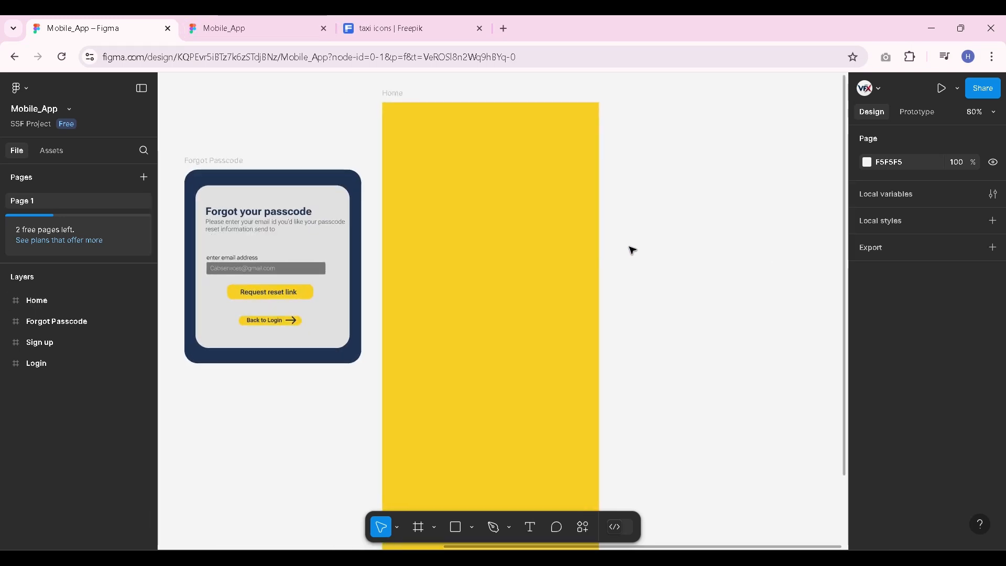
left_click(499, 338)
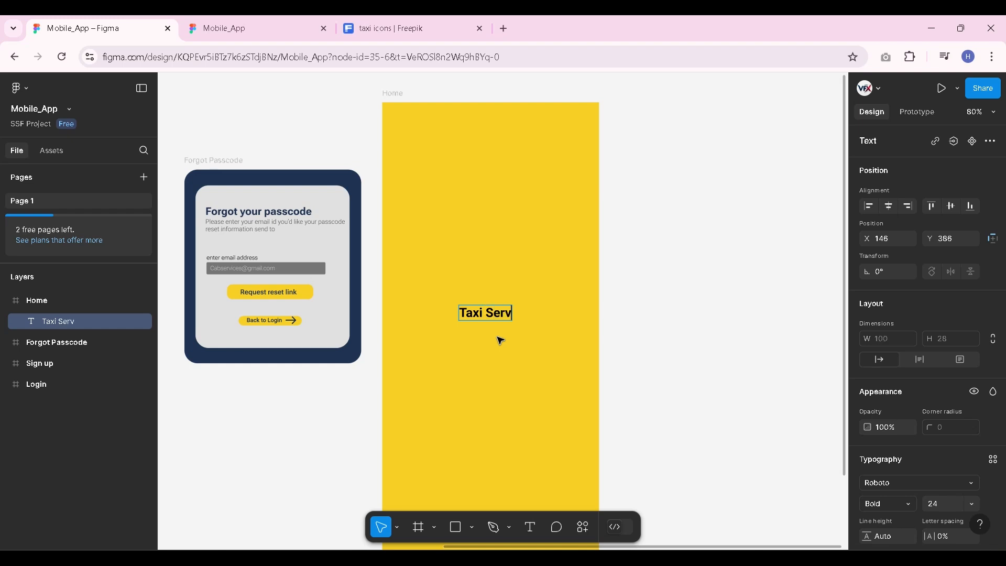
left_click(941, 502)
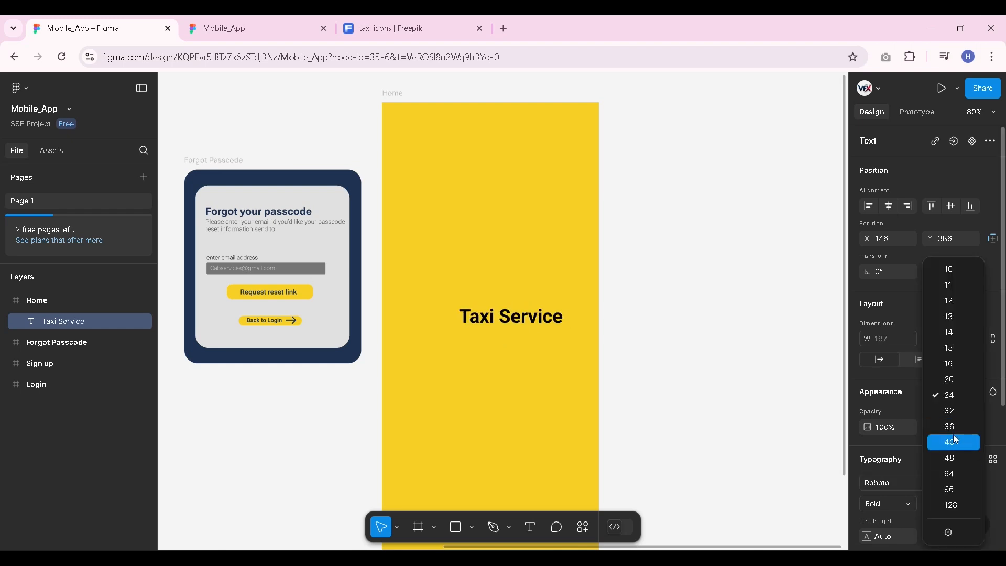
left_click(954, 436)
left_click_drag(557, 321, 536, 312)
scroll(667, 314, "down", 2)
Change the Home frame's title text to "Cab Service"
double_click(498, 311)
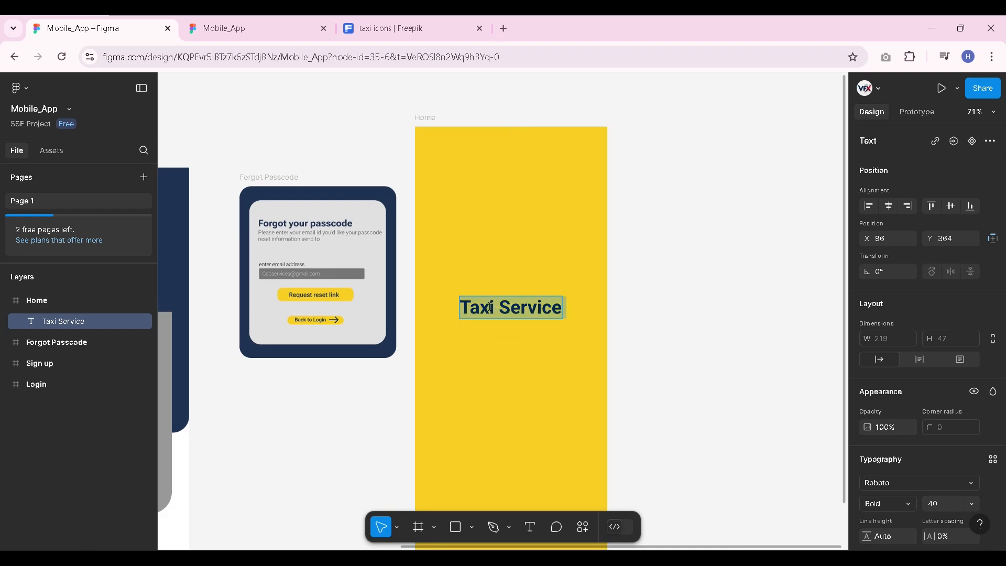
left_click(493, 307)
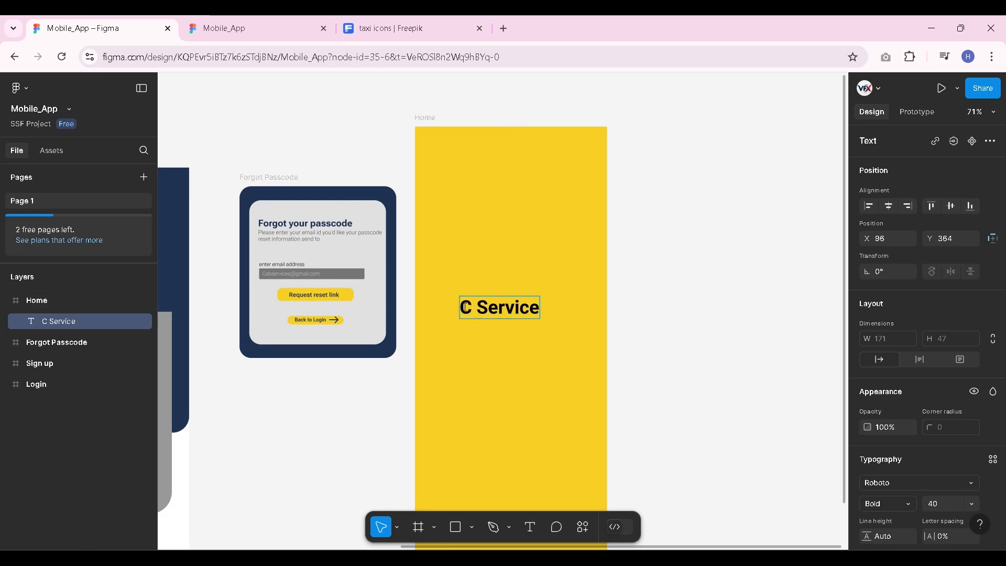
left_click(581, 322)
scroll(516, 319, "down", 5)
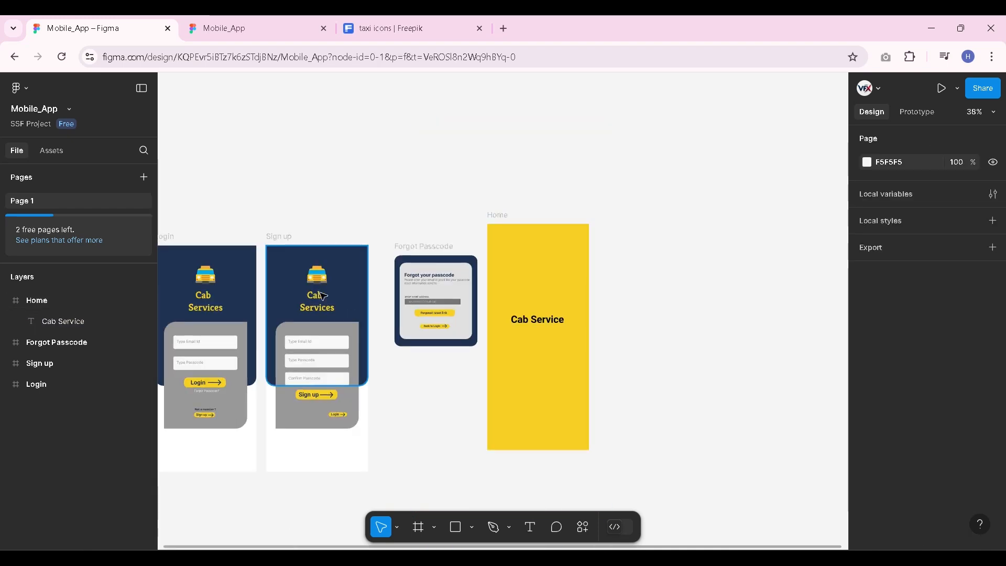
Draw an ellipse about 171 × 159 on the Home frame and arrange it centred above the "Cab Service" title
scroll(566, 319, "up", 4)
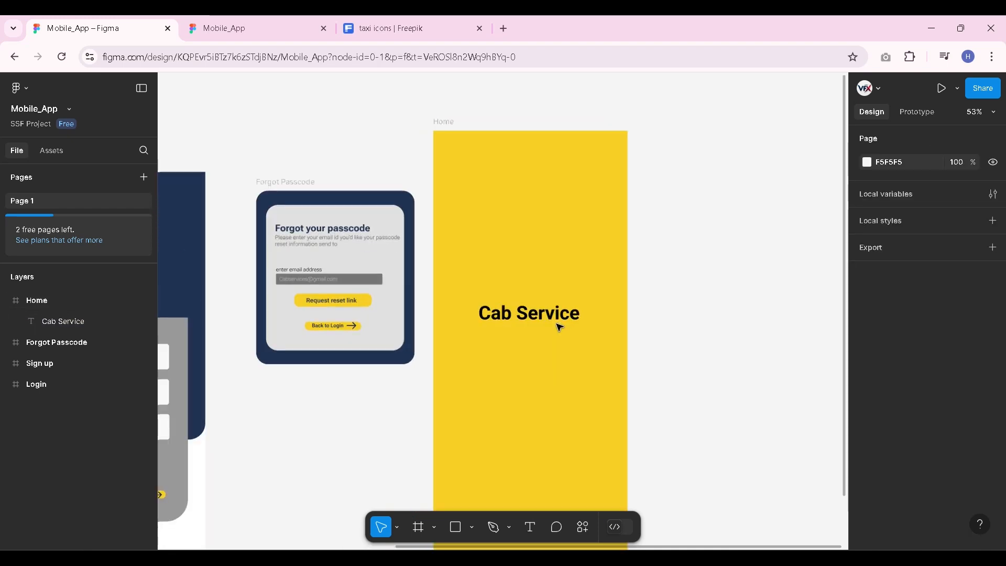
left_click(474, 527)
left_click(493, 445)
mouse_move(504, 183)
left_mouse_down()
mouse_move(586, 258)
mouse_move(531, 271)
mouse_move(535, 278)
left_mouse_up()
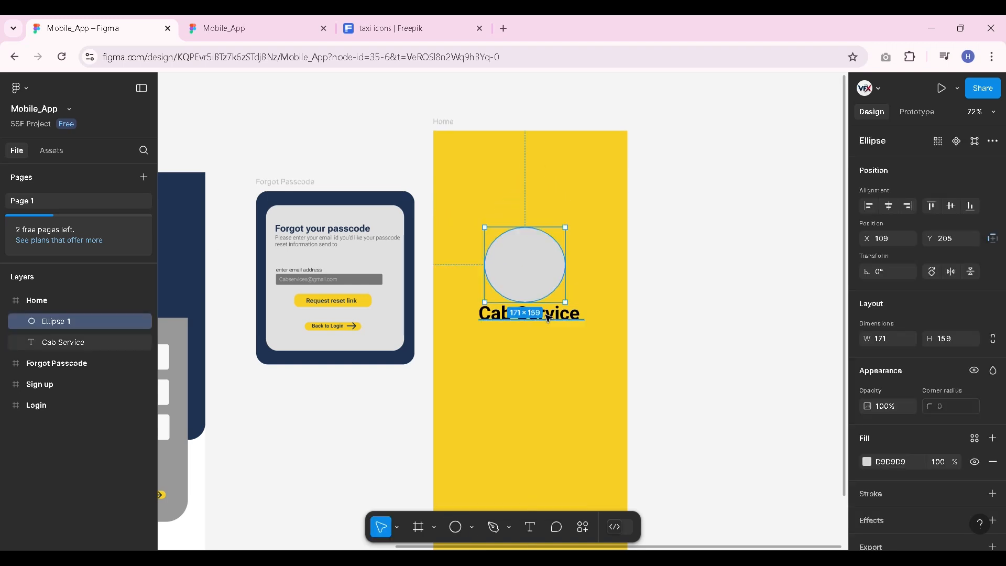
mouse_move(550, 324)
left_mouse_down()
mouse_move(551, 347)
mouse_move(563, 331)
left_mouse_up()
left_click_drag(555, 265, 560, 261)
left_click(630, 264)
Copy the taxi logo from the Sign up frame onto the centre of the Home frame's ellipse
scroll(585, 288, "up", 3)
scroll(666, 289, "down", 5)
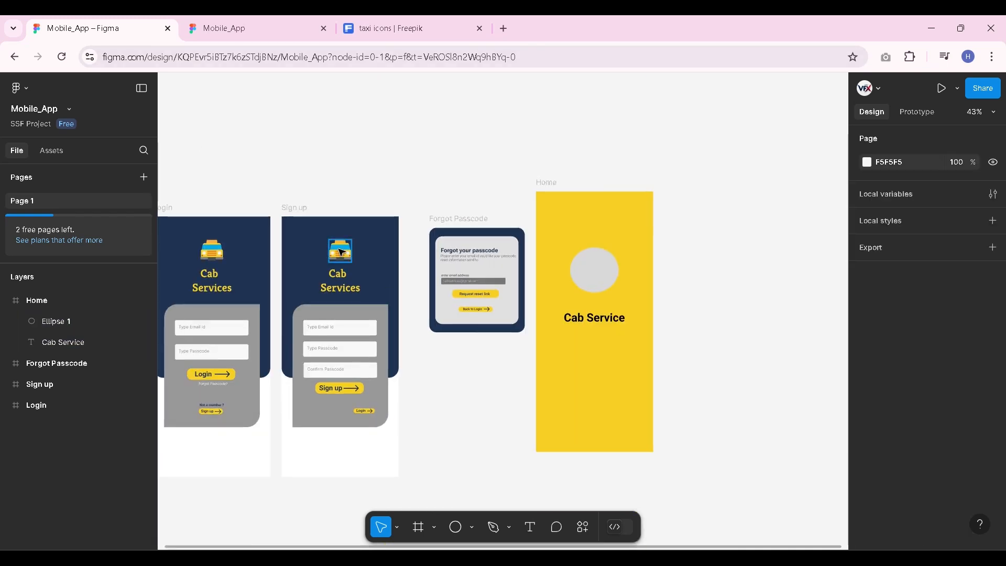
left_click_drag(473, 257, 596, 272)
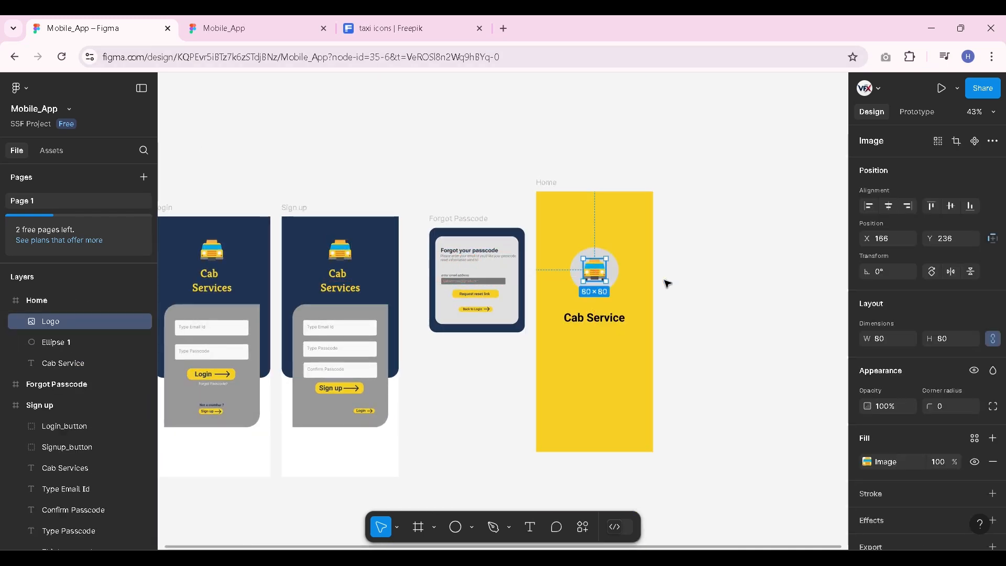
Fill the ellipse behind the taxi logo with the navy sampled from the Forgot Passcode frame's border
scroll(662, 280, "up", 4)
scroll(545, 278, "up", 3)
left_click(583, 254)
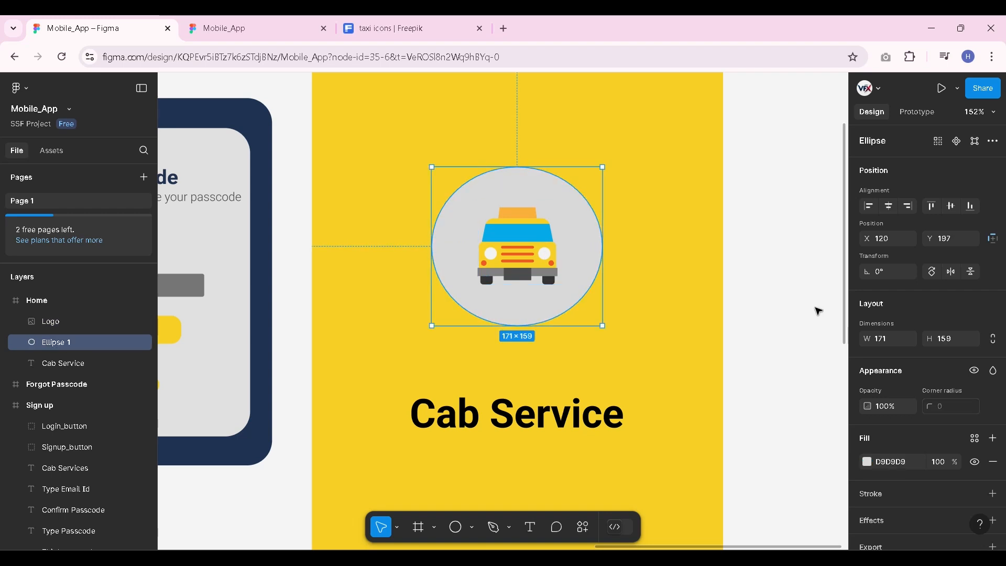
left_click(868, 462)
left_click_drag(732, 272, 747, 416)
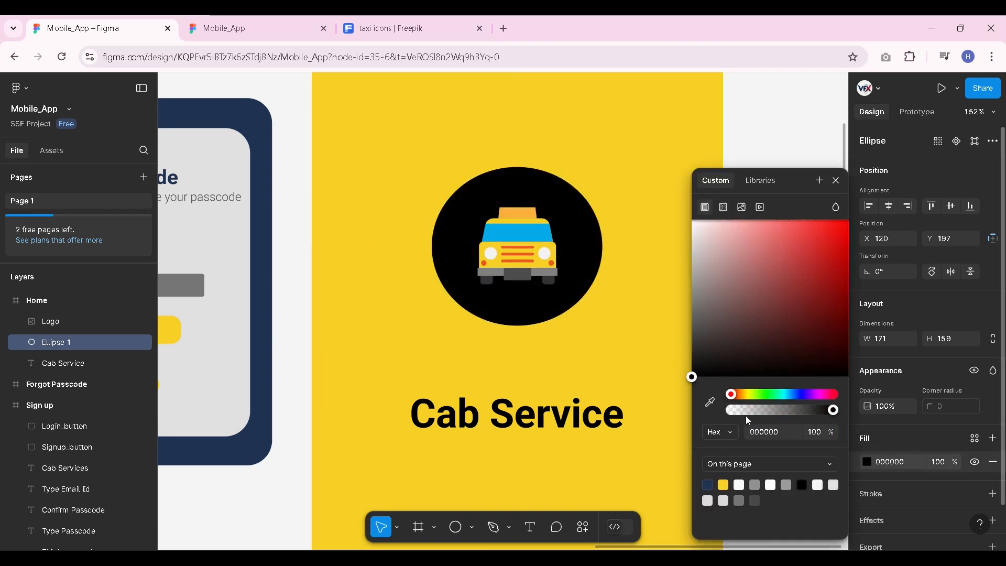
scroll(387, 282, "down", 4)
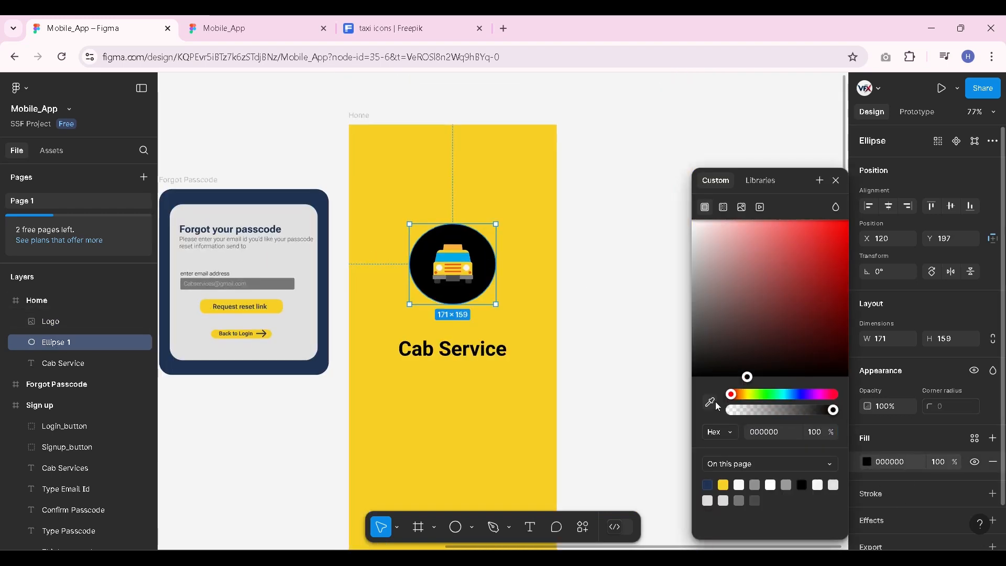
left_click(710, 402)
left_click(324, 233)
left_click(603, 310)
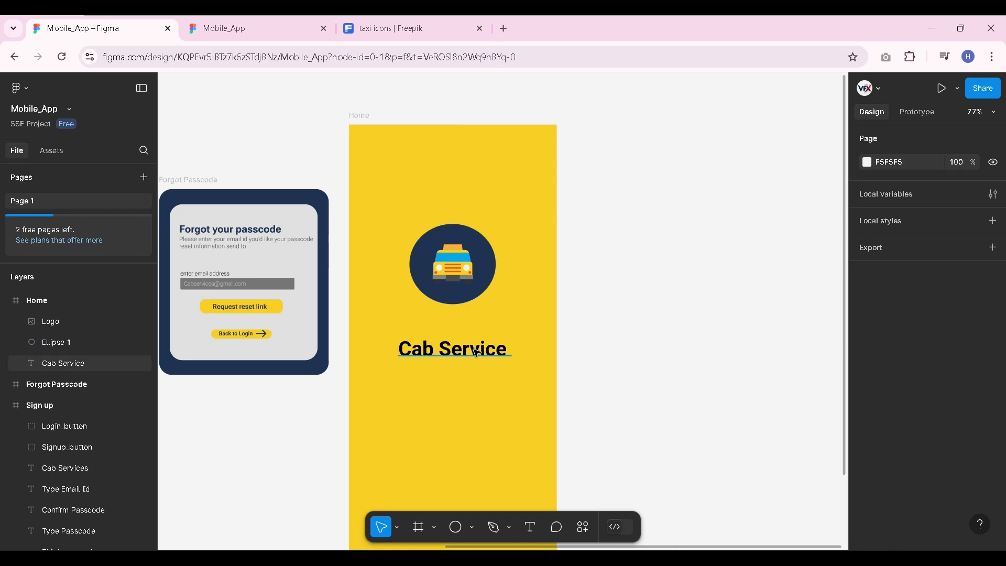
Set the "Cab Service" title's font to Roboto Flex and colour it with the navy sampled from the ellipse
scroll(551, 294, "up", 2)
left_click(467, 330)
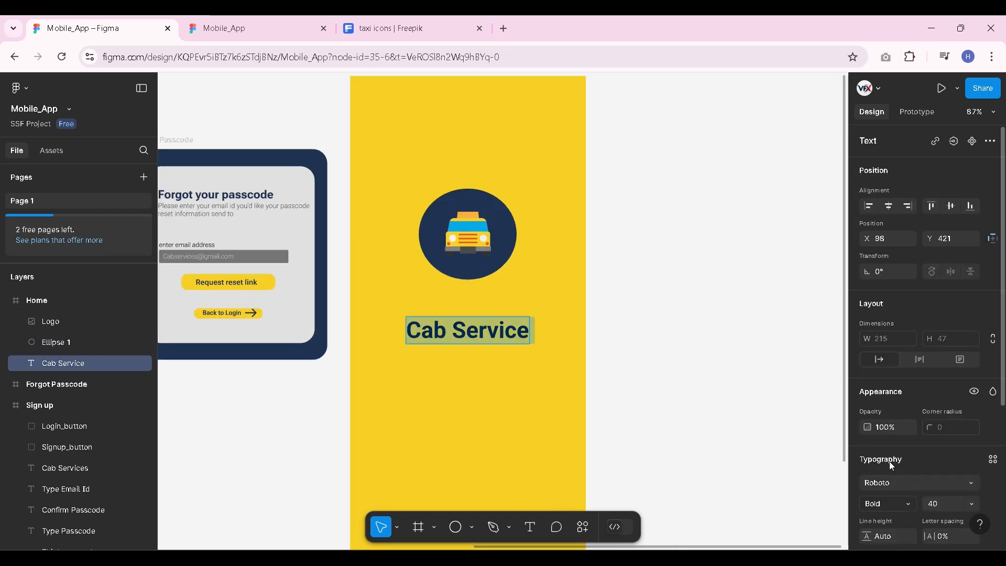
scroll(890, 464, "down", 4)
left_click(893, 278)
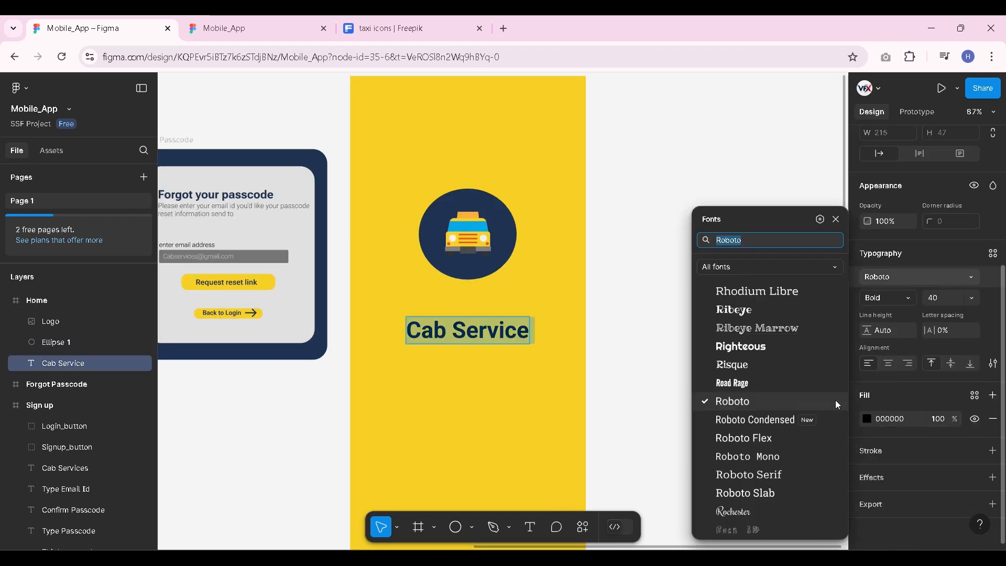
left_click(771, 438)
left_click(868, 419)
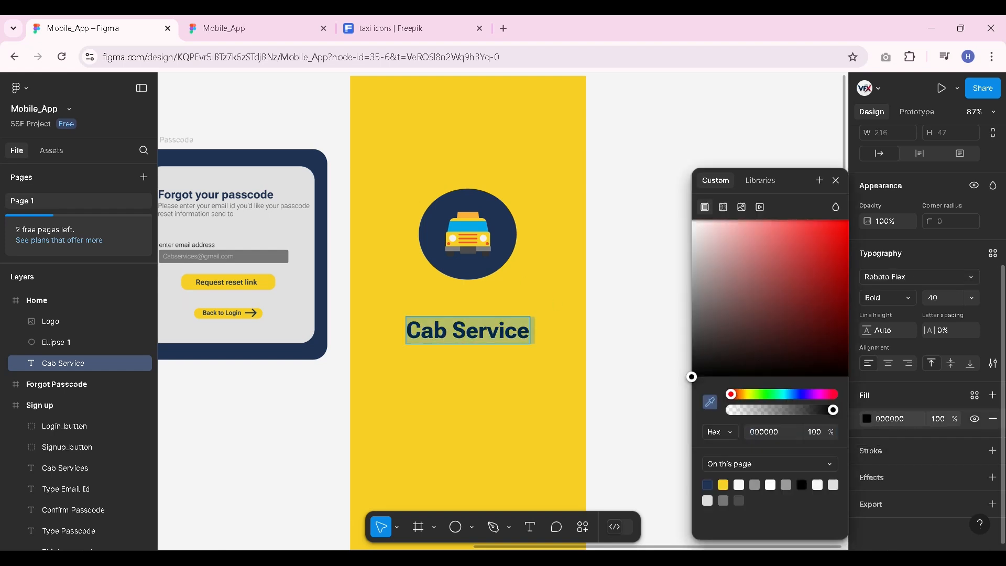
left_click(501, 231)
left_click(608, 340)
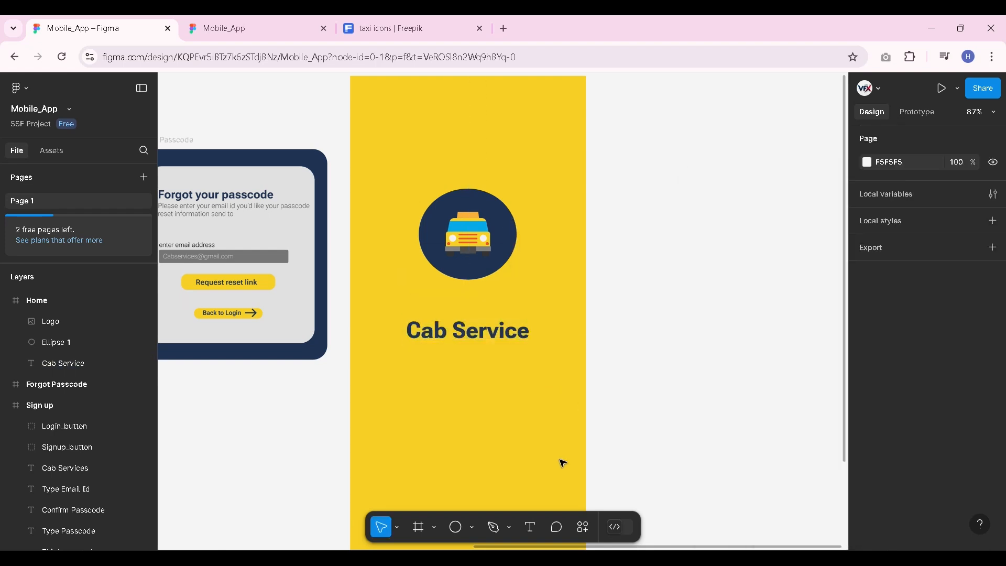
Add a light grey rounded rectangle button with a navy "Get Started" label below the title on the Home frame
left_click(471, 528)
left_click(493, 399)
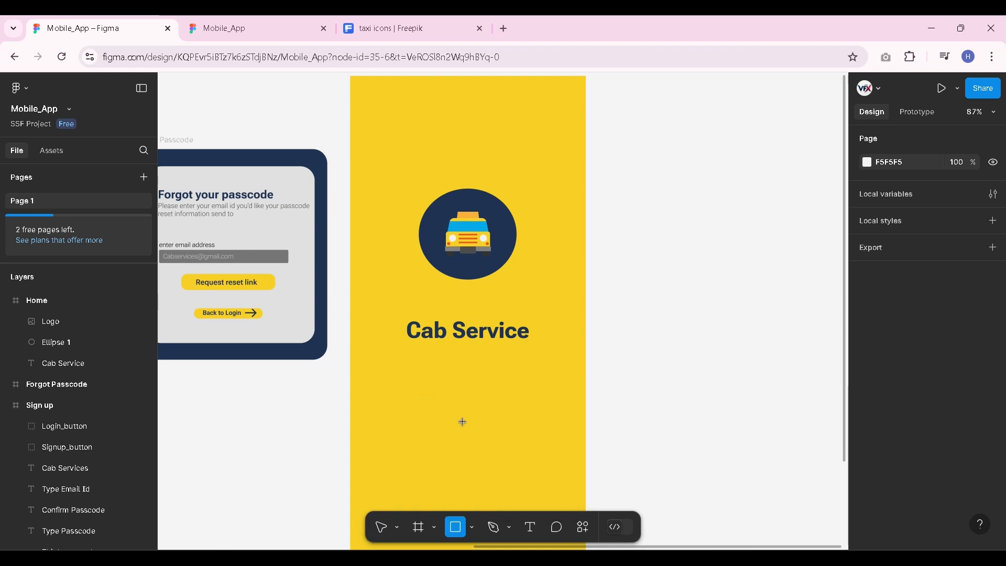
left_click_drag(425, 399, 518, 425)
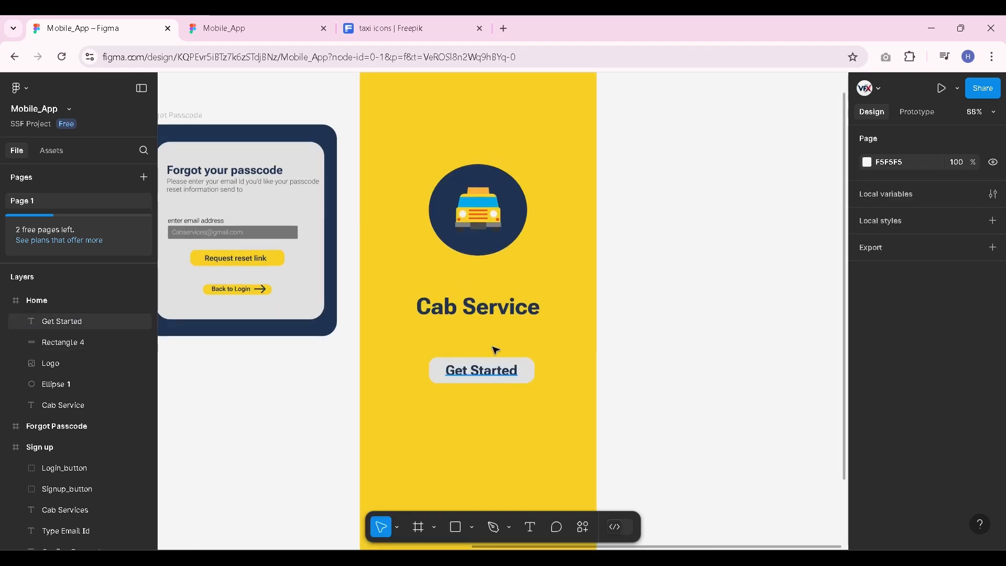
Change the title to "Online Cab Service", staggered over three lines, and move it up slightly towards the ellipse
left_click(423, 306)
type("Onlie")
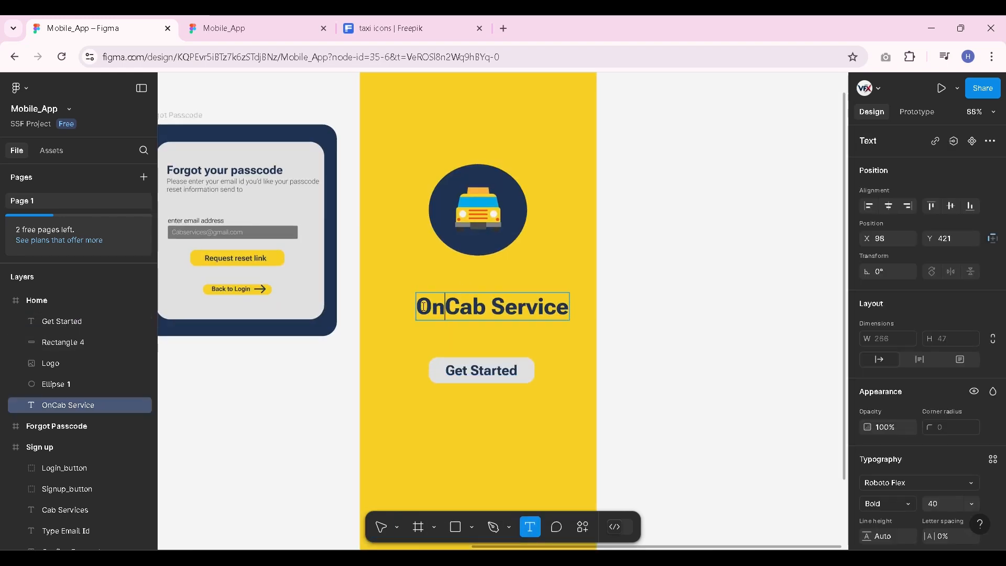
key("BackSpace")
type("ne")
key("Return")
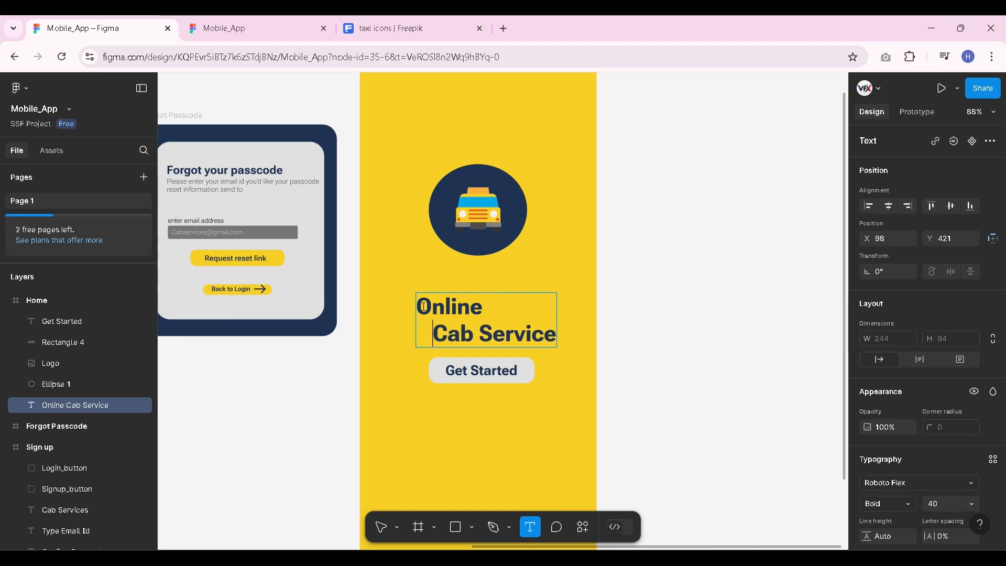
left_click(491, 336)
key("Return")
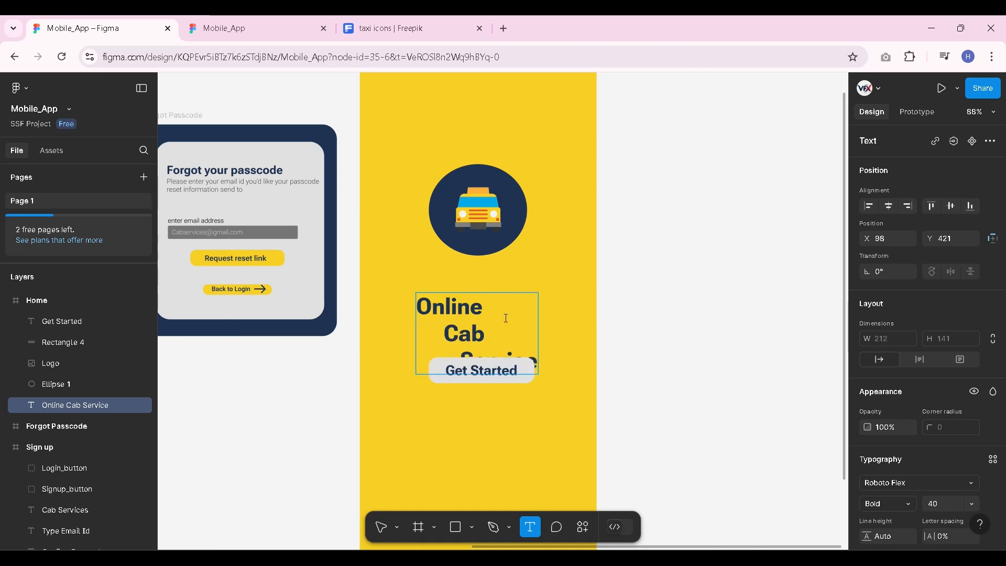
left_click_drag(462, 310, 463, 292)
Enlarge the "Get Started" button to about 262 × 64, centre it below the title and set its label's font size to 36
left_click(523, 375)
left_click(499, 371, "shift")
left_click_drag(501, 374, 580, 376)
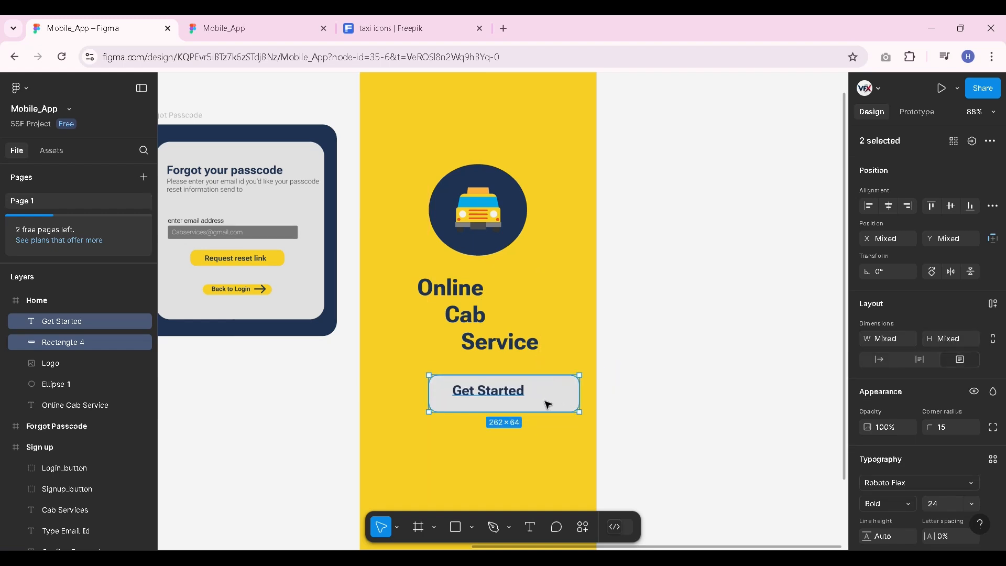
left_click(490, 400)
left_click(972, 504)
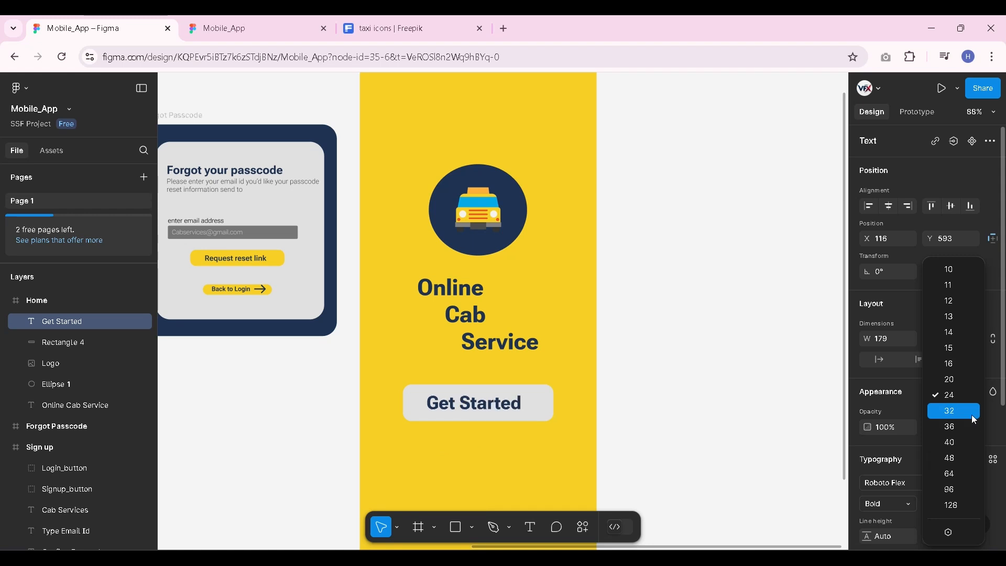
left_click(959, 427)
left_click_drag(531, 403, 555, 398)
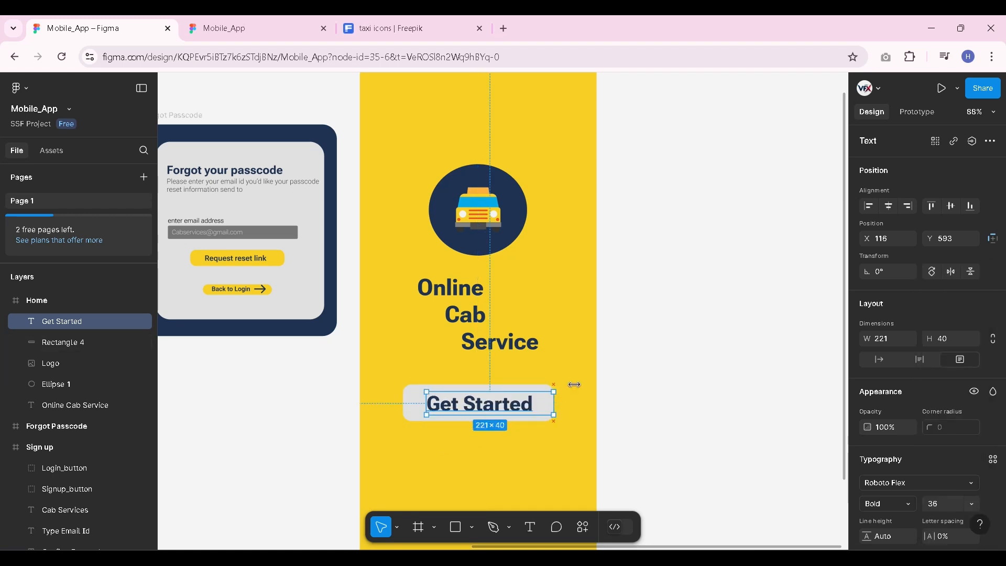
left_click(684, 367)
Enlarge the navy ellipse on the Home frame to about 241 × 224 and nudge it horizontally towards the centre
scroll(559, 355, "down", 2)
left_click(533, 239)
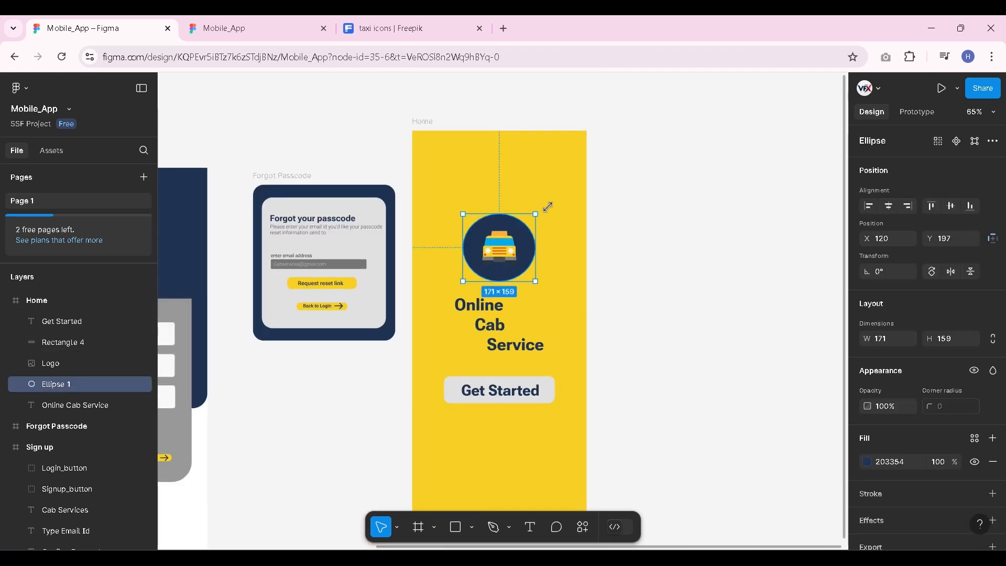
left_click_drag(549, 208, 565, 186)
key("shift+Left")
key("shift+Left")
key("shift+Left")
key("shift+Left")
key("shift+Left")
key("shift+Right")
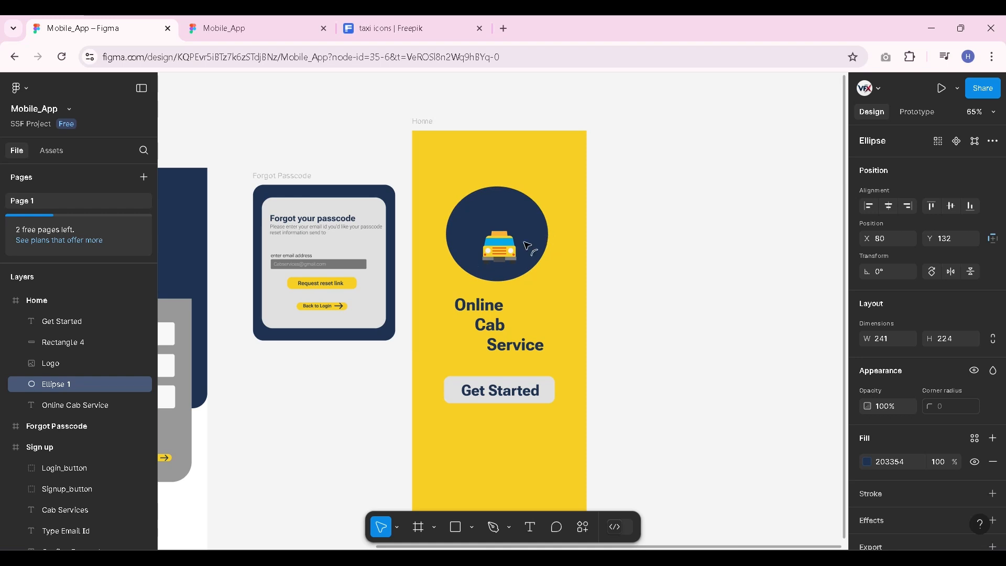
Enlarge the taxi logo to about 133 × 133 and centre it inside the ellipse
left_click(508, 247)
left_click_drag(516, 231, 539, 209)
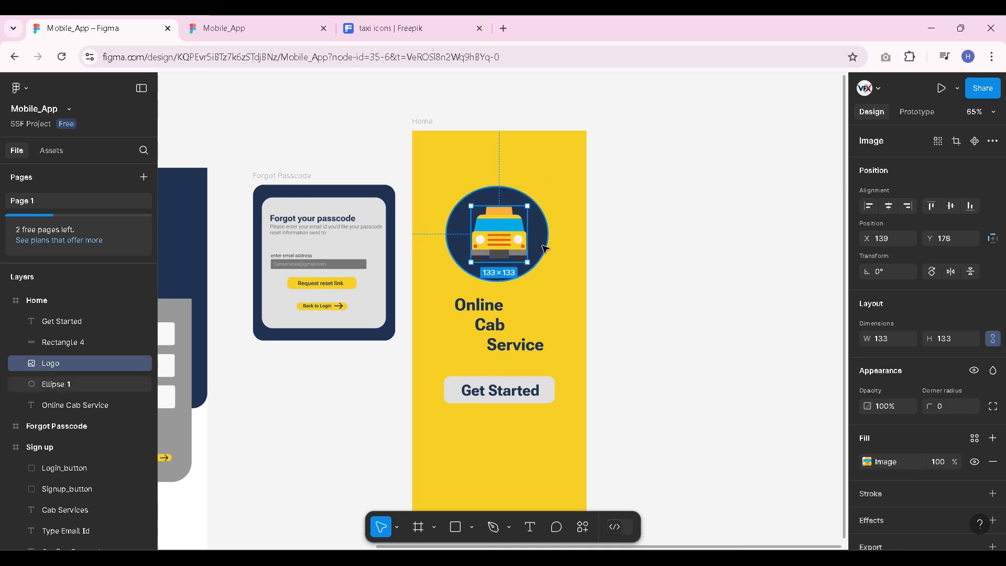
left_click(545, 247)
left_click(638, 312)
Reposition the "Online Cab Service" title so it is evenly spaced between the ellipse and the "Get Started" button
scroll(568, 337, "down", 1)
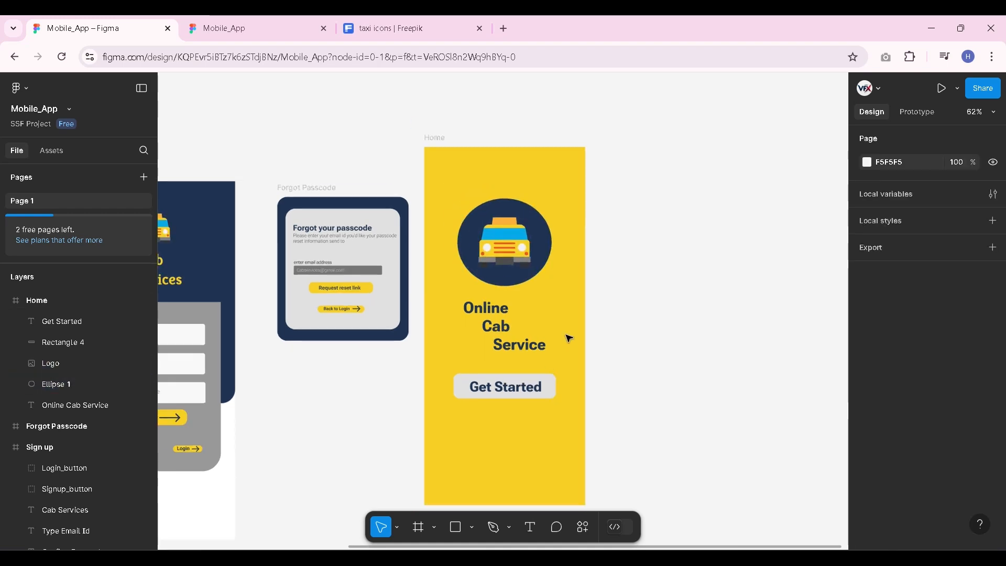
left_click(526, 346)
left_click_drag(525, 346, 533, 348)
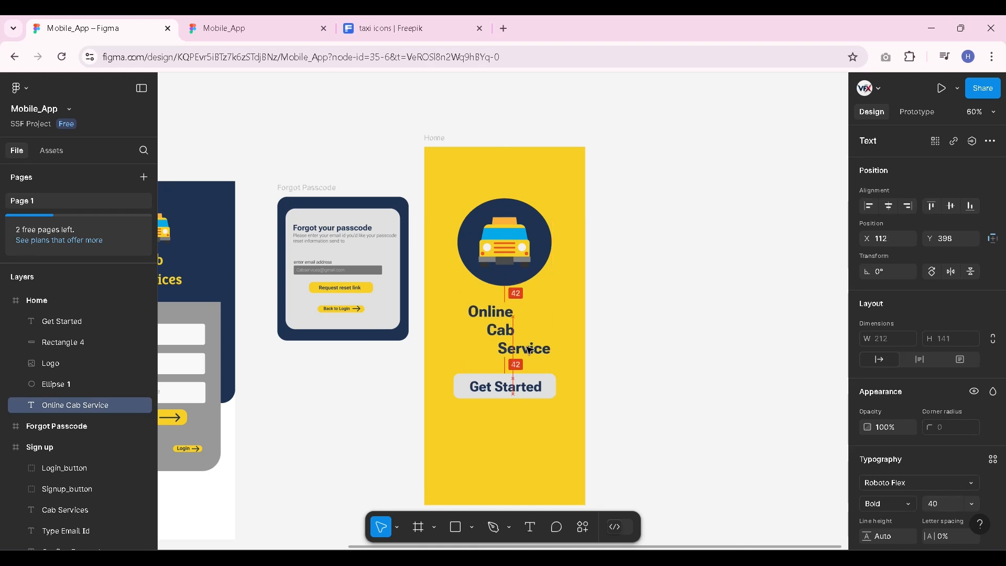
left_click(555, 312)
Check the enlarged Home layout in the prototype preview by going from Sign up through Login to the Home screen
scroll(555, 314, "down", 1)
scroll(621, 378, "down", 3)
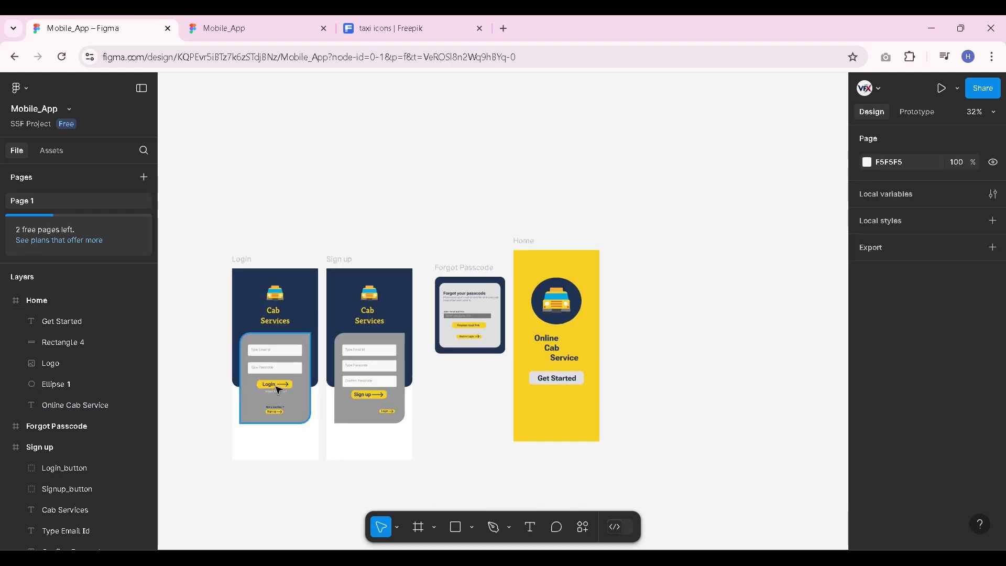
scroll(273, 387, "up", 3)
scroll(544, 346, "down", 2)
scroll(737, 329, "up", 1)
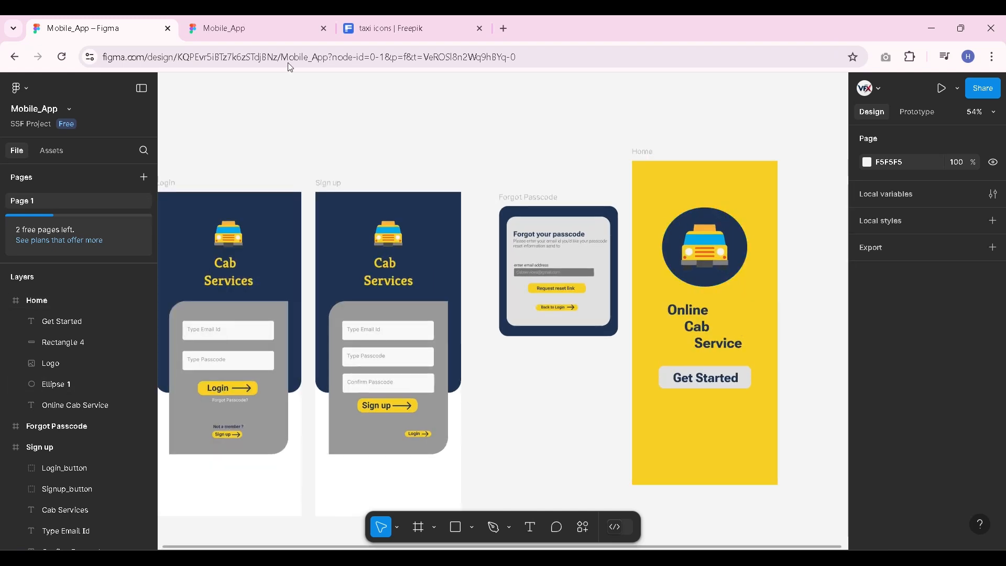
left_click(266, 29)
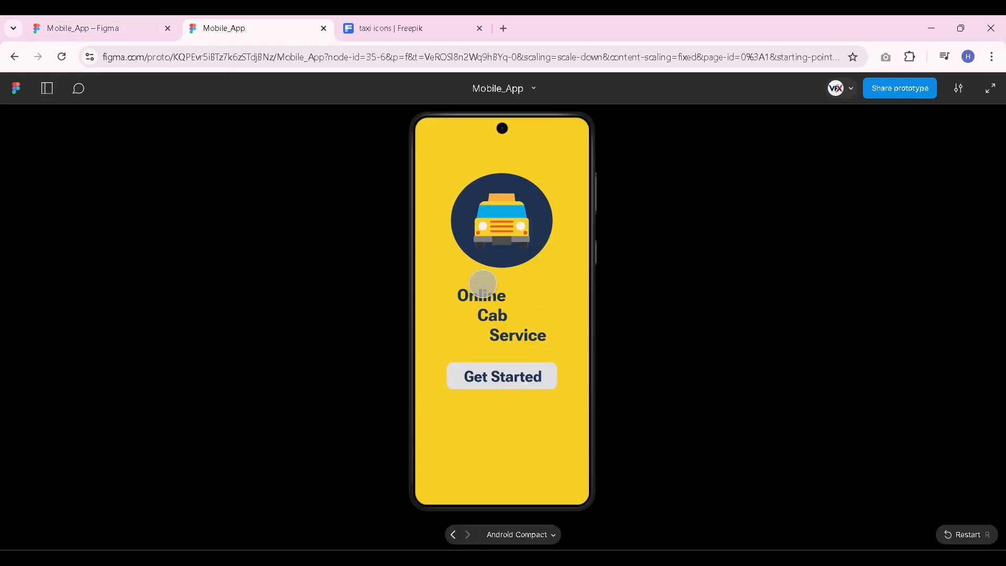
left_click(125, 17)
key("ctrl+Tab")
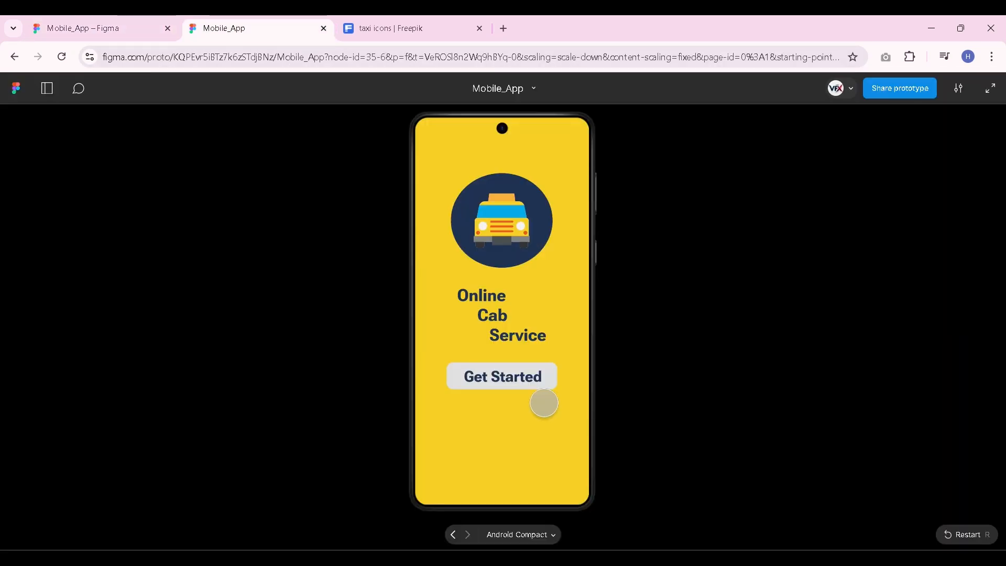
left_click(462, 505)
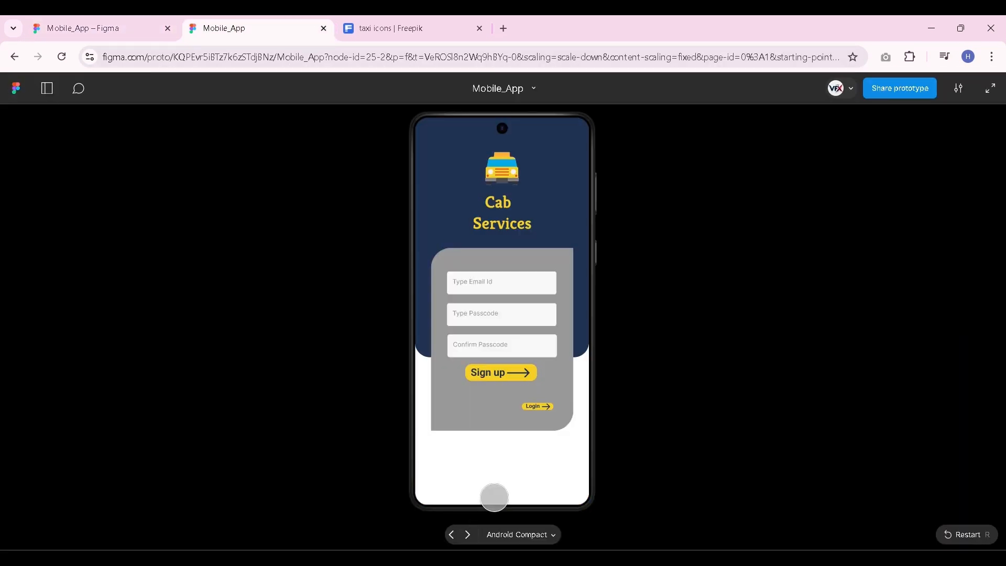
left_click(534, 406)
left_click(518, 363)
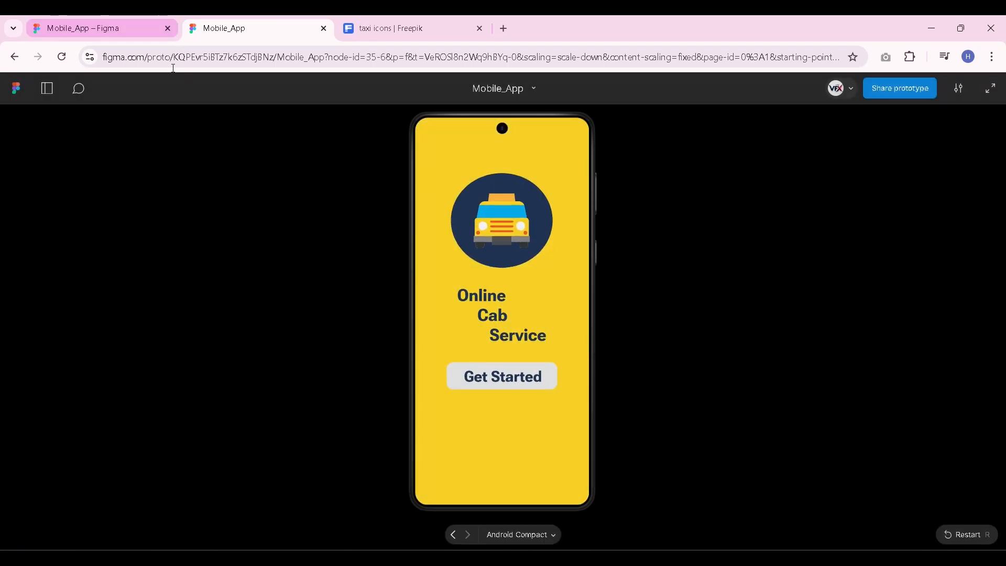
Import the coloured Google Maps pin from Iconify's "google map" search and place it beside "Cab" on the Home frame at about 58 × 83
left_click(104, 28)
scroll(681, 297, "right", 2)
scroll(681, 296, "up", 3)
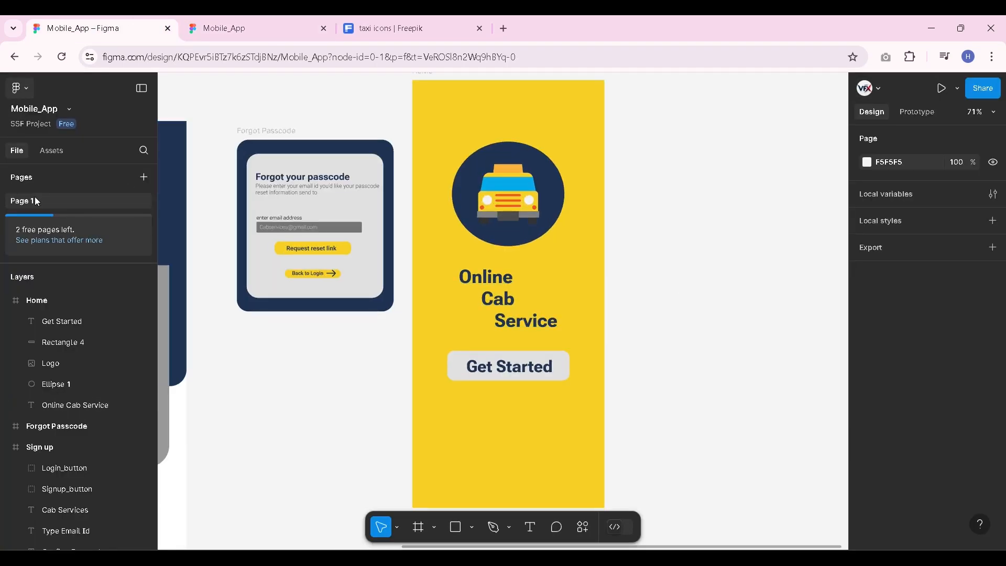
left_click(19, 88)
left_click(197, 305)
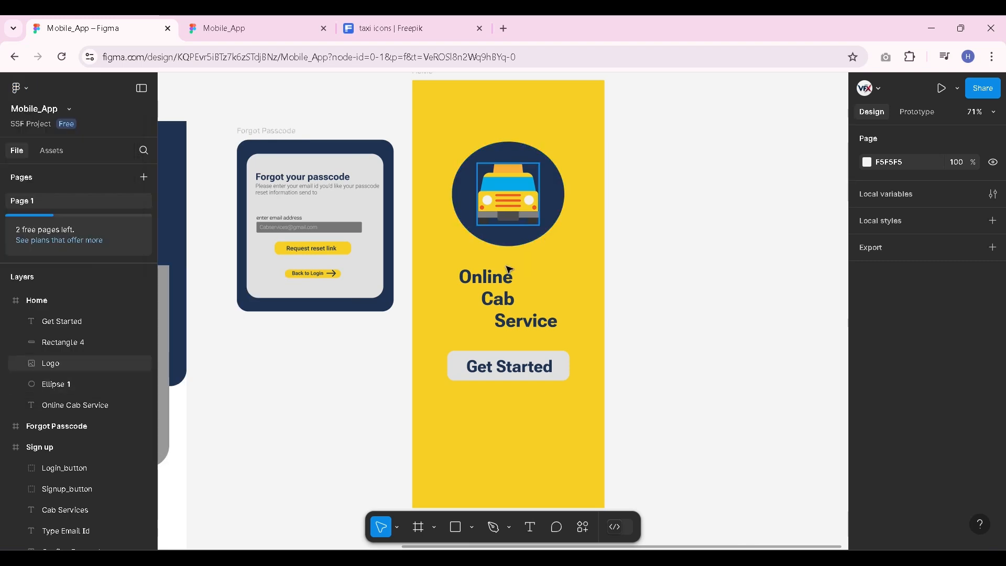
left_click(374, 174)
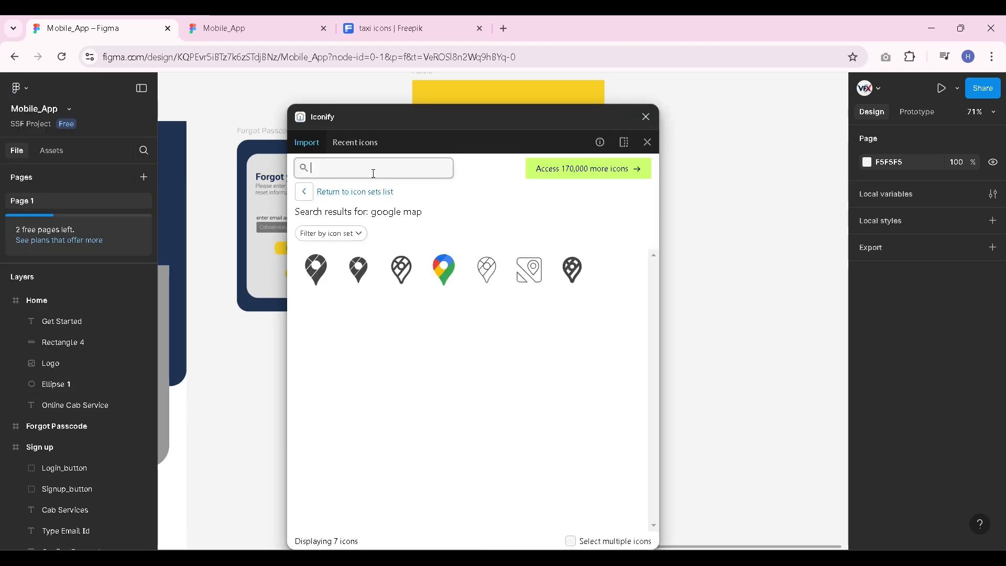
left_click(437, 278)
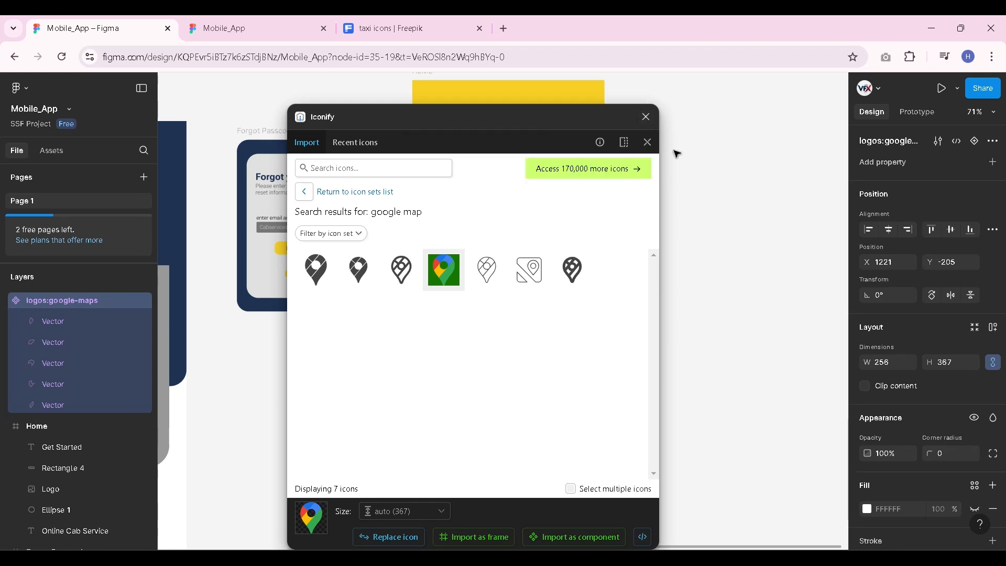
left_click(647, 116)
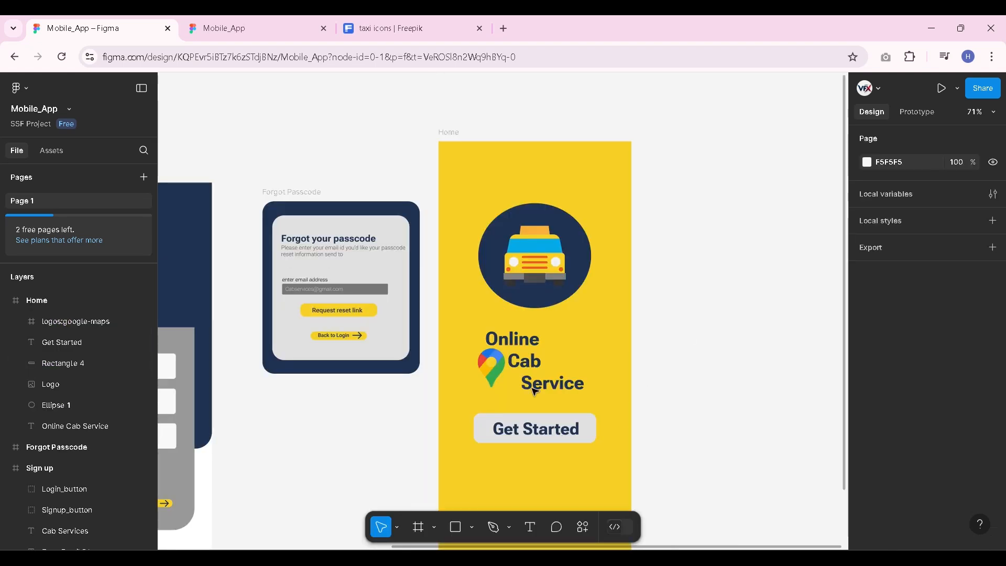
left_click(35, 322)
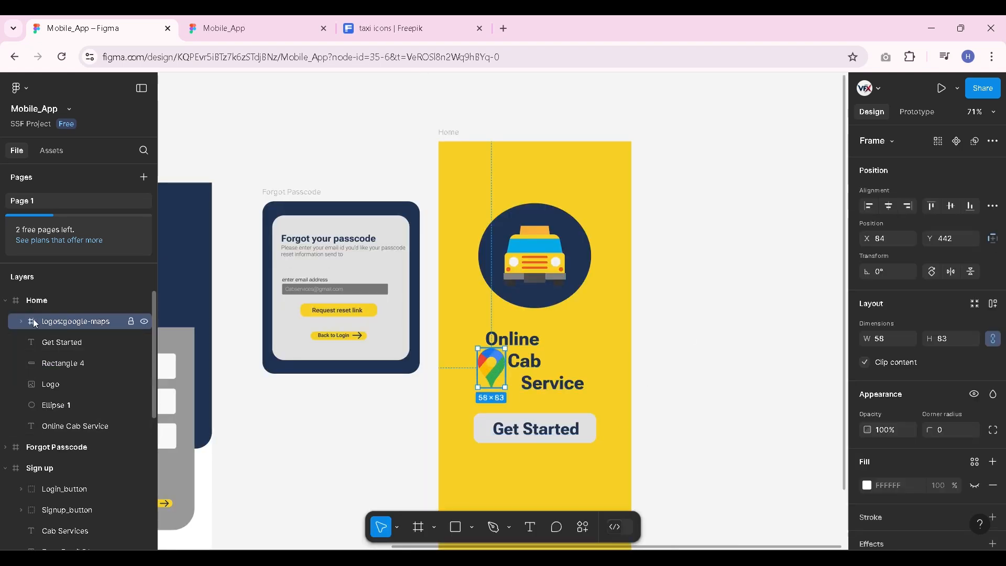
left_click(6, 303)
left_click(6, 303)
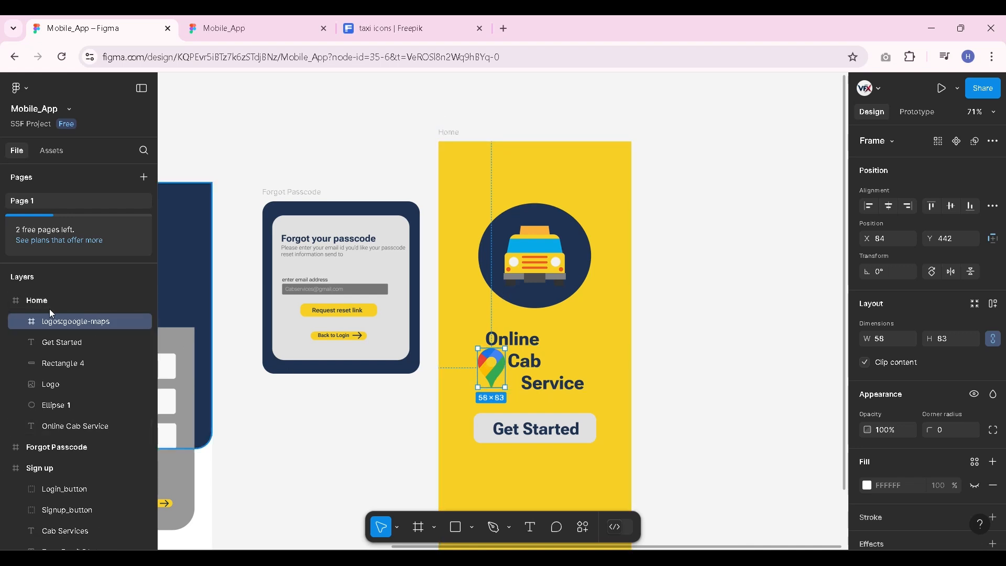
mouse_move(53, 304)
left_mouse_down()
mouse_move(52, 317)
mouse_move(47, 302)
left_mouse_up()
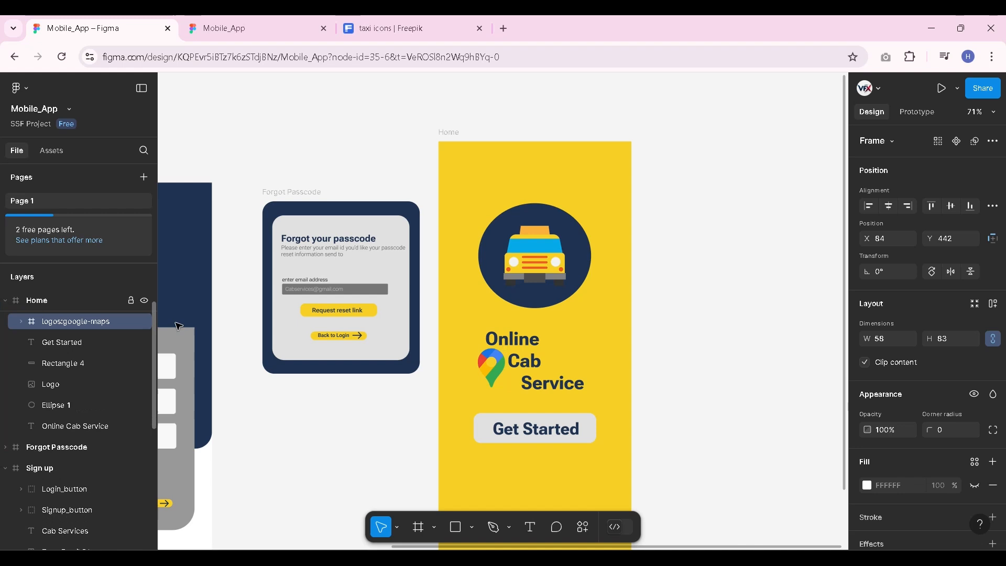
left_click(6, 300)
left_click(5, 342)
Replay the prototype from Sign up through Login to review the Home screen with the map pin
left_click(265, 26)
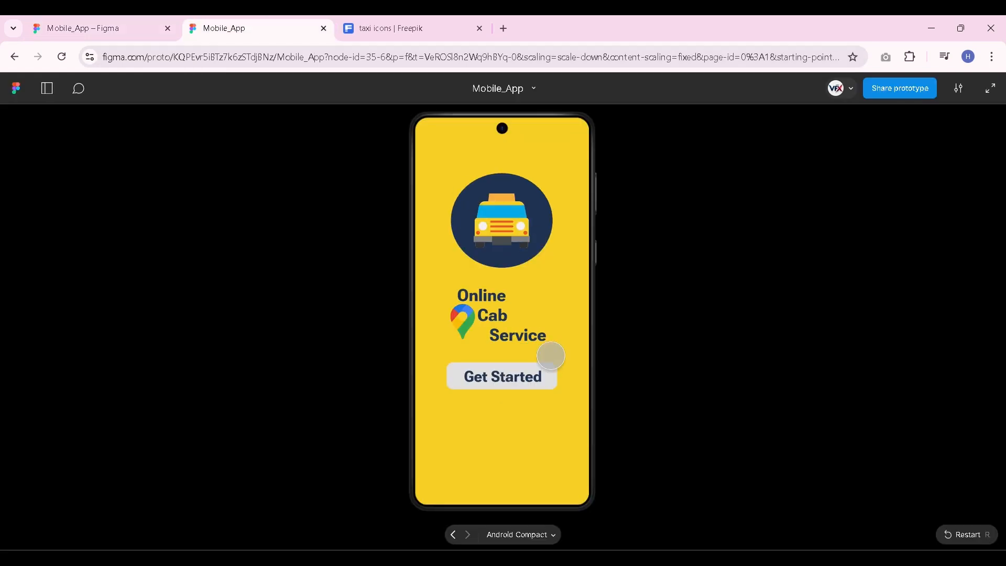
left_click(456, 535)
left_click(538, 409)
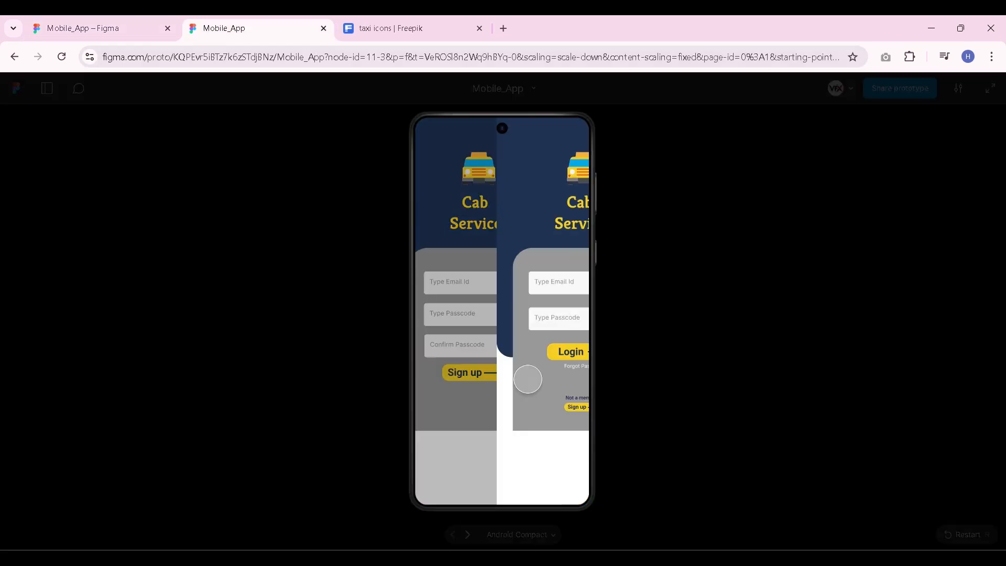
left_click(703, 317)
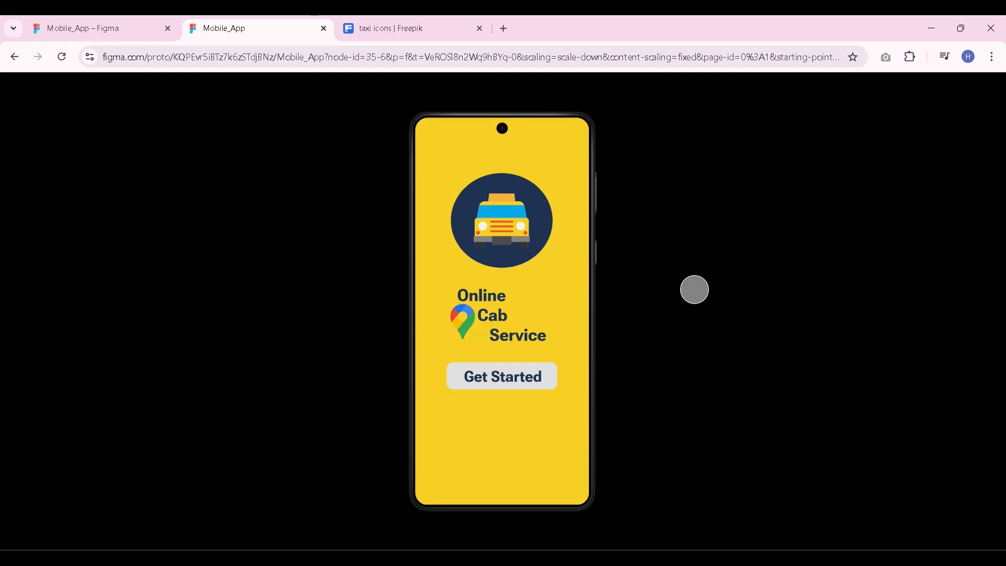